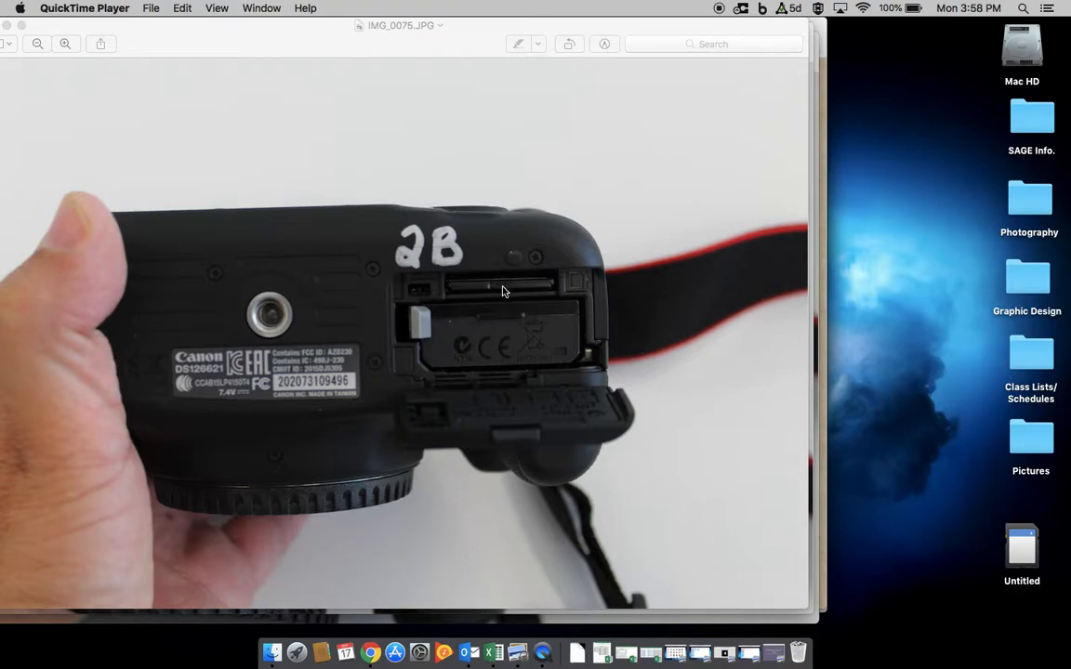
- View and close the open camera and card reader photos through IMG_0080.JPG, and move the desktop's IMG_0080.JPG into the Pictures folder
{"action": "mouse_move", "coordinate": [89, 34]}
{"action": "left_mouse_down"}
{"action": "mouse_move", "coordinate": [116, 31]}
{"action": "mouse_move", "coordinate": [81, 36]}
{"action": "left_mouse_up"}
{"action": "key", "text": "Right"}
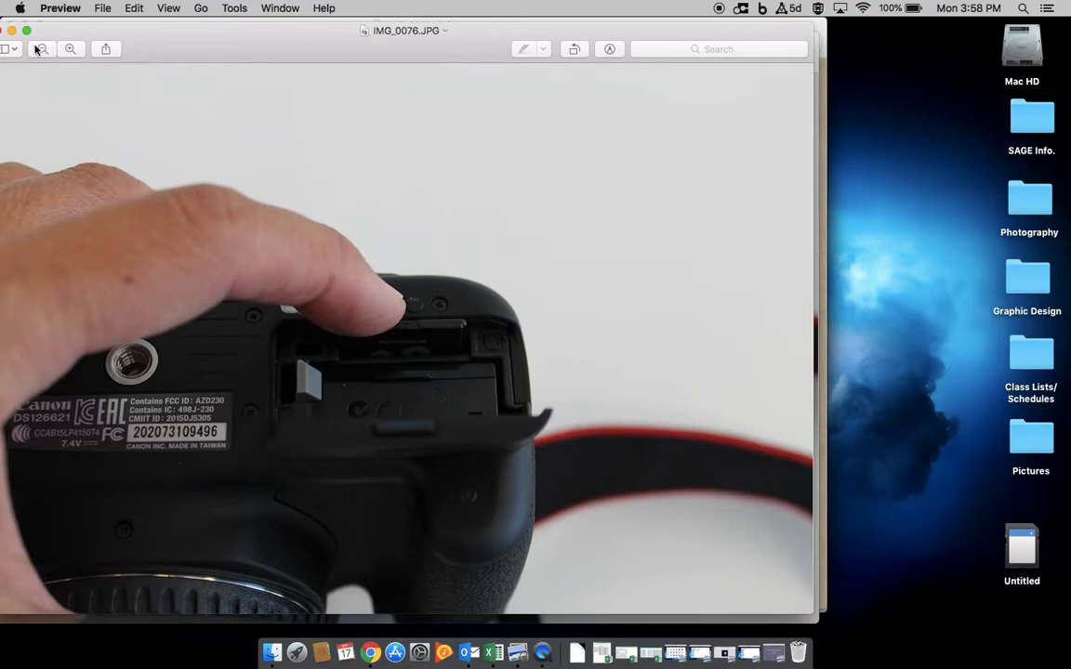
{"action": "left_click", "coordinate": [4, 30]}
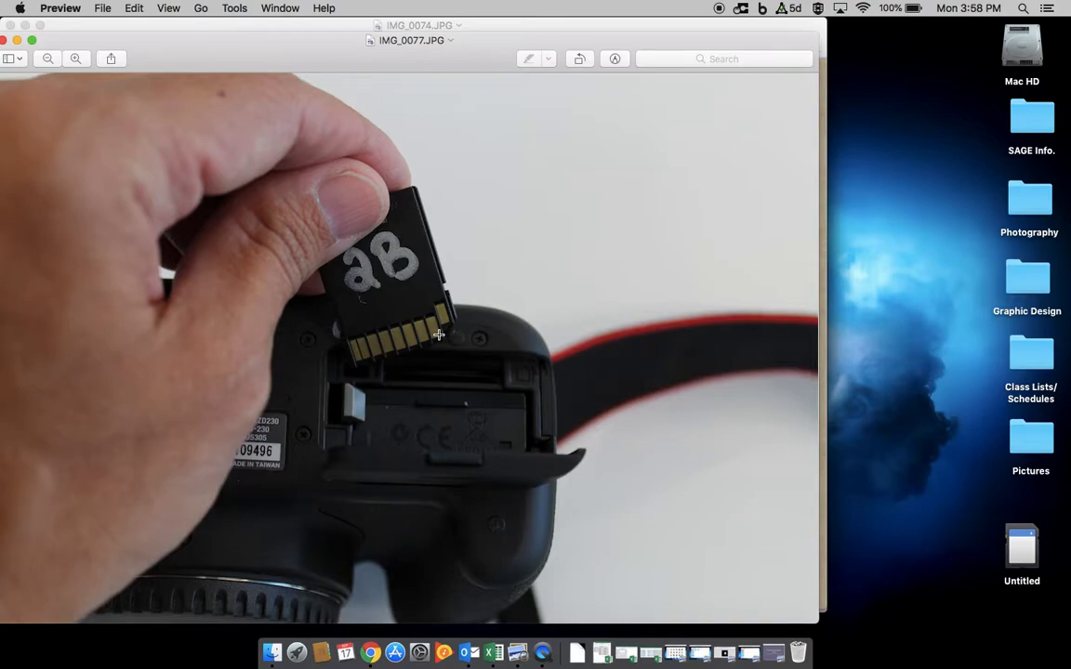
{"action": "left_click", "coordinate": [4, 41]}
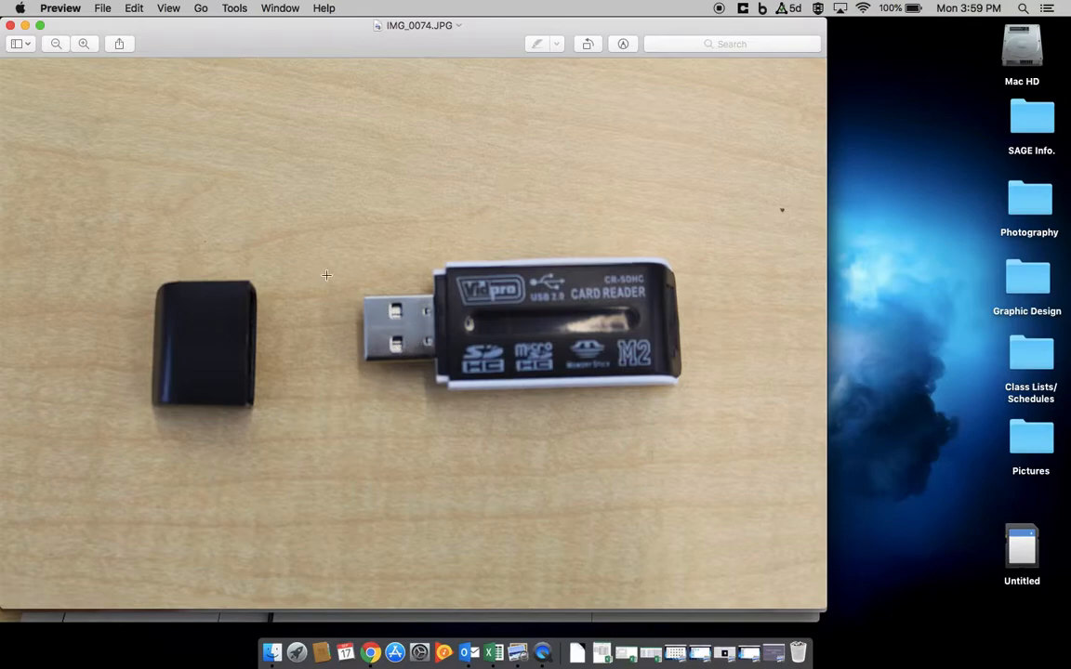
{"action": "left_click", "coordinate": [11, 25]}
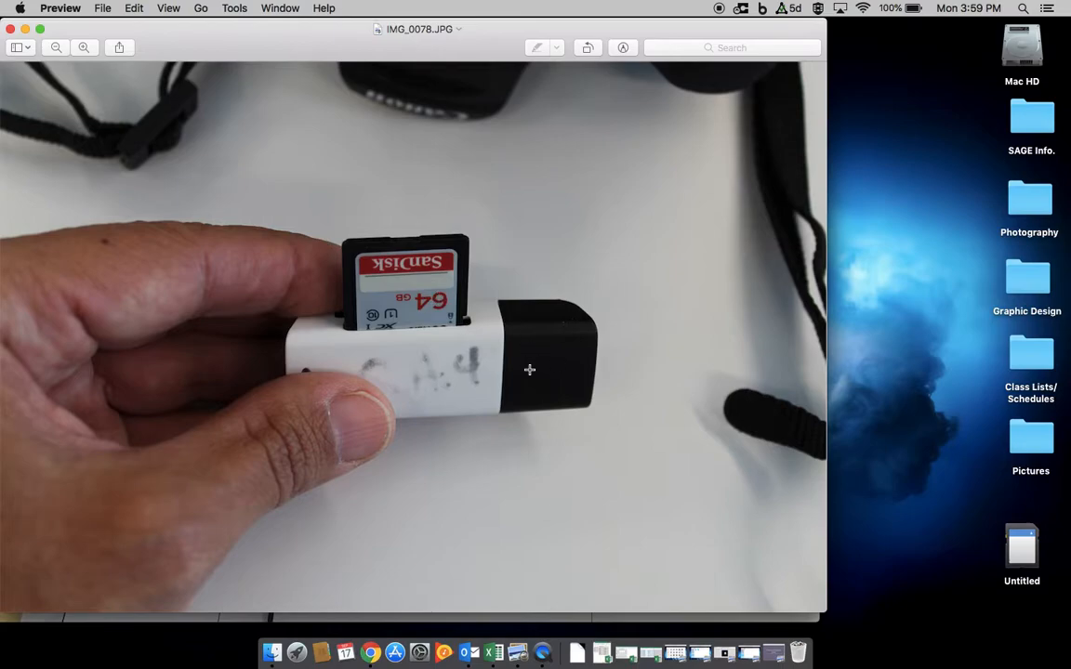
{"action": "key", "text": "Right"}
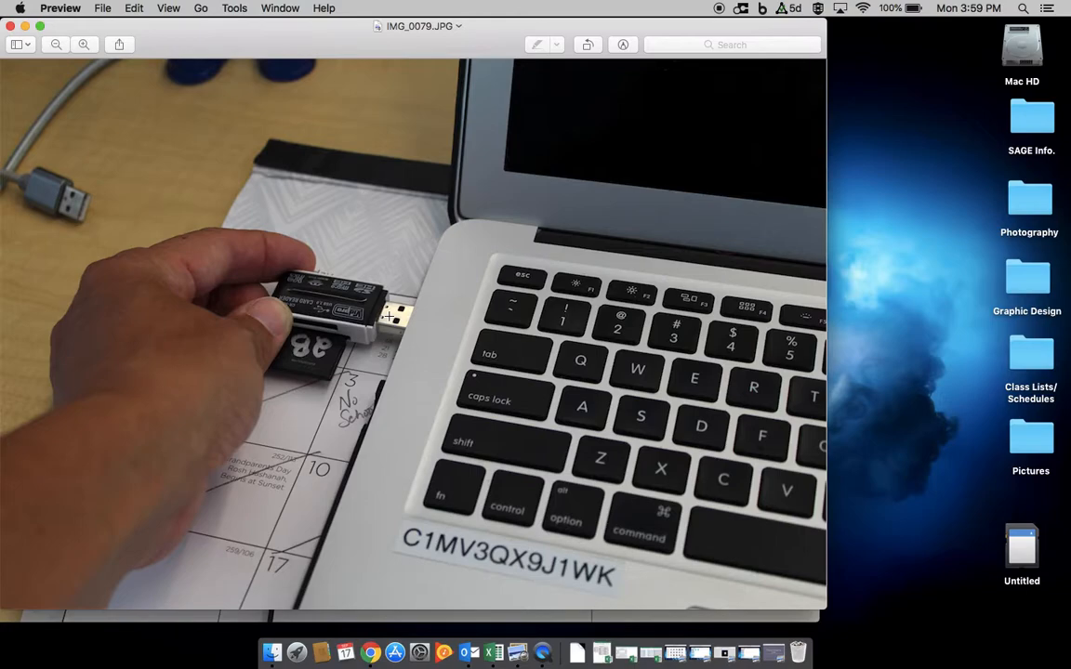
{"action": "left_click", "coordinate": [10, 26]}
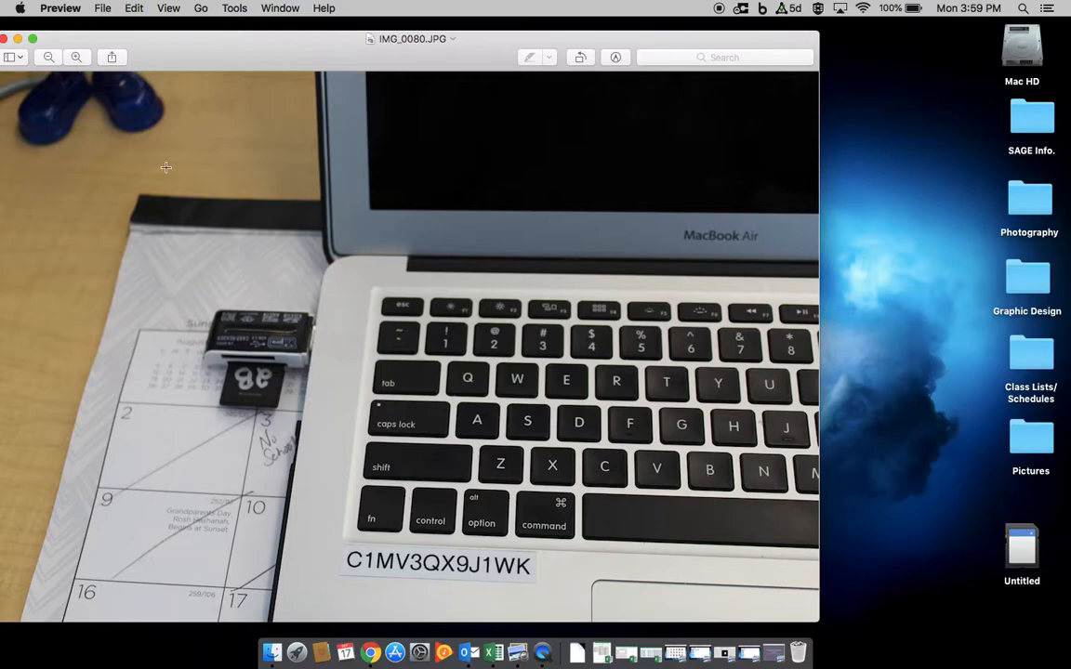
{"action": "left_click", "coordinate": [4, 38]}
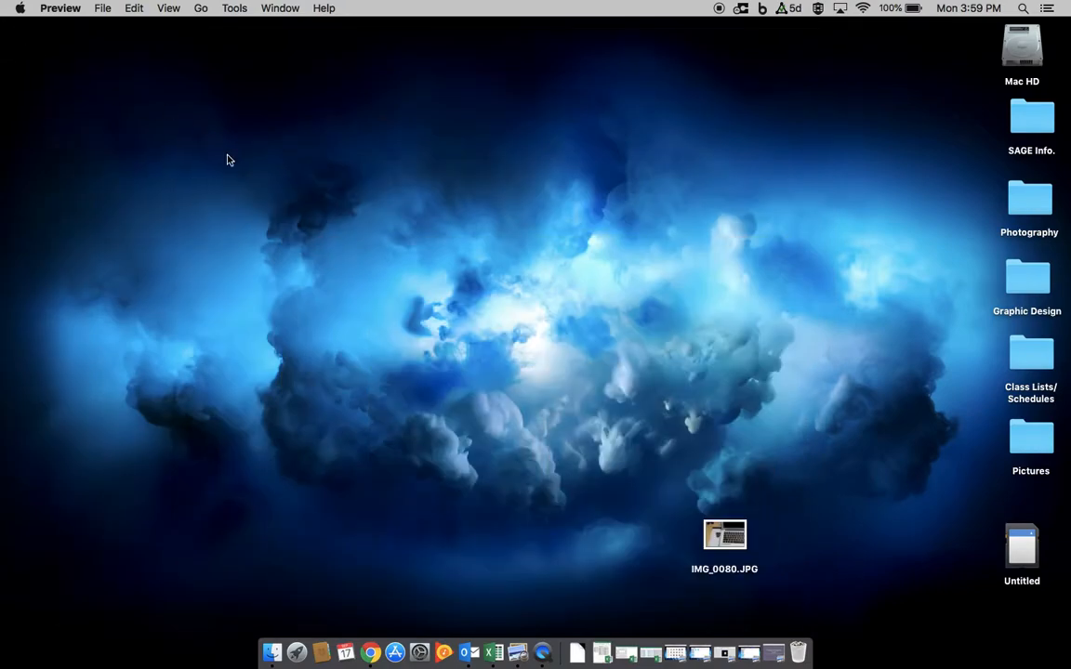
{"action": "left_click_drag", "start_coordinate": [725, 534], "coordinate": [1030, 441]}
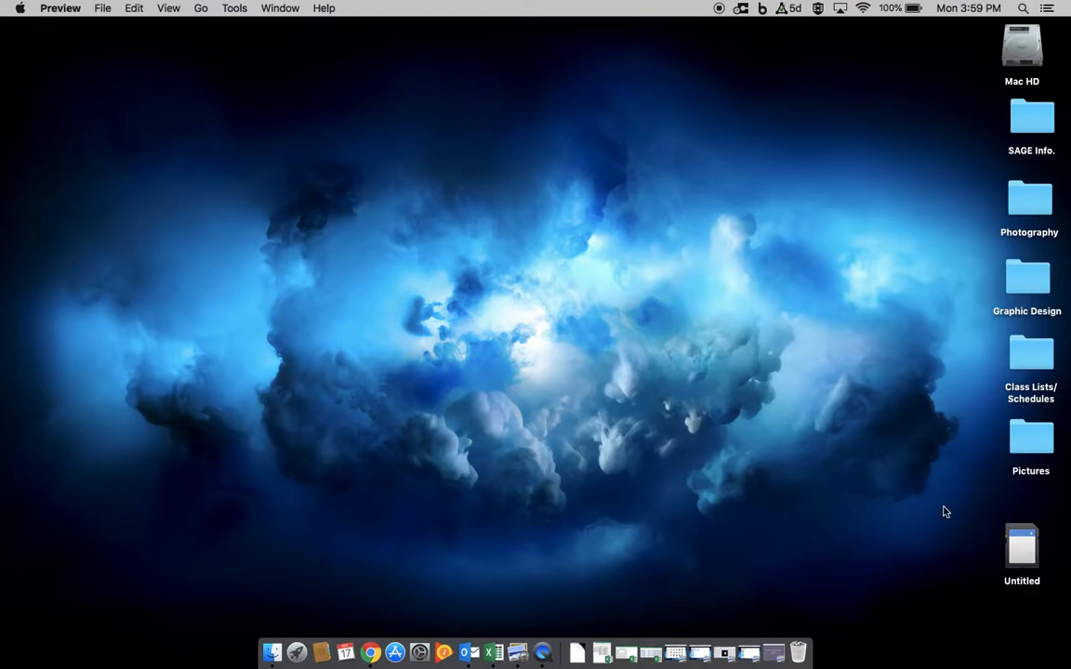
- Open the Untitled memory card's DCIM/100CANON folder in Finder and look through its photos
{"action": "left_click", "coordinate": [272, 655]}
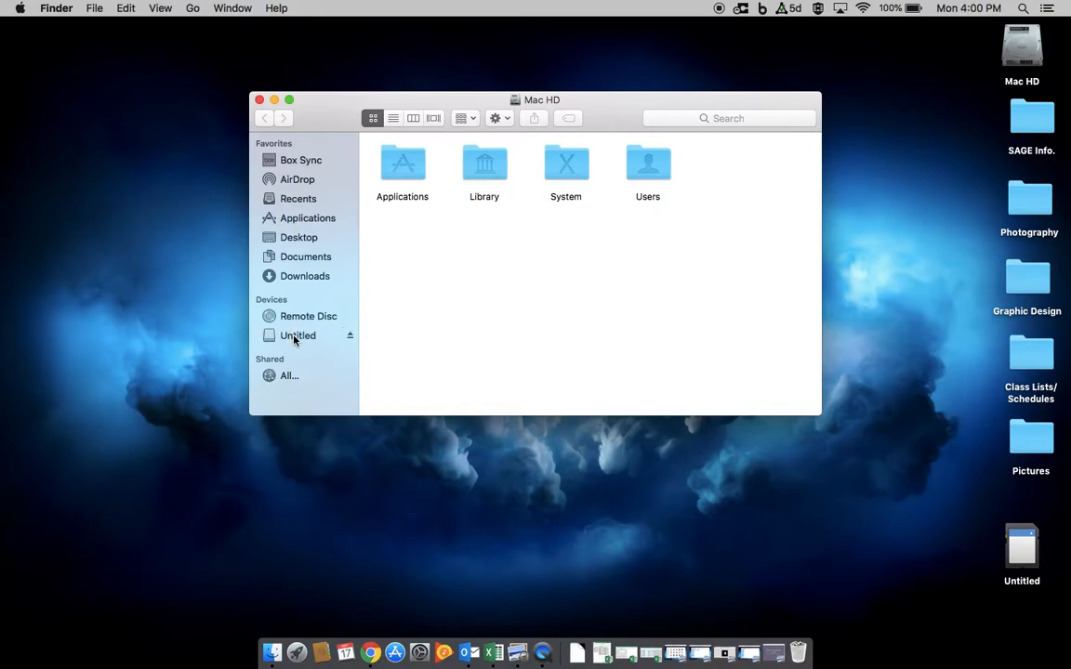
{"action": "left_click", "coordinate": [295, 339]}
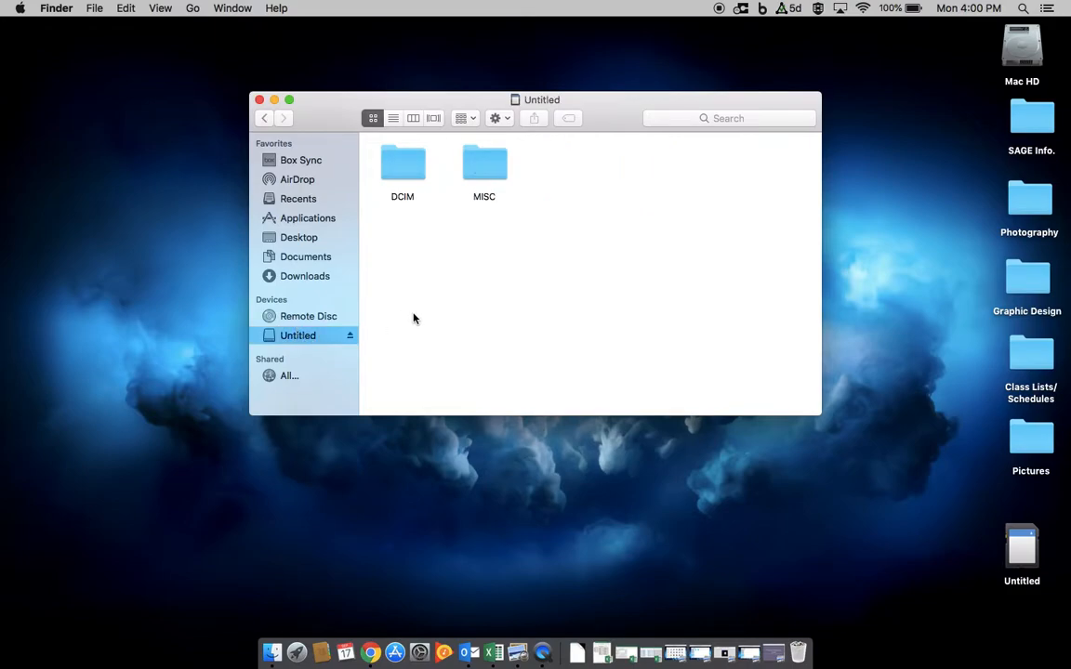
{"action": "double_click", "coordinate": [401, 170]}
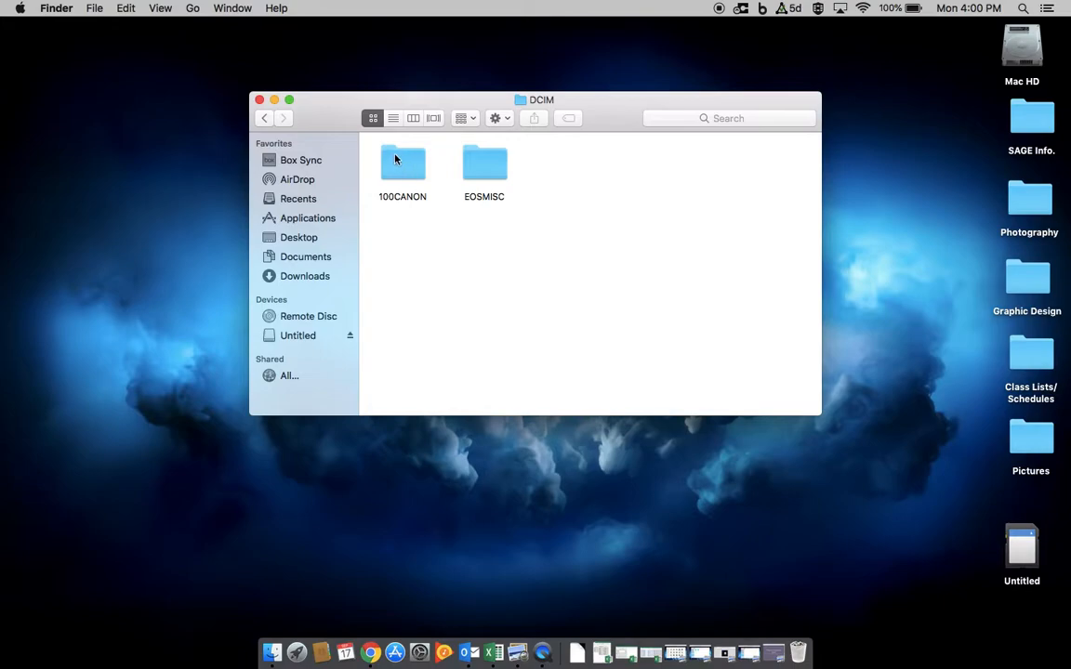
{"action": "double_click", "coordinate": [413, 170]}
{"action": "scroll", "coordinate": [614, 296], "scroll_direction": "up", "scroll_amount": 5}
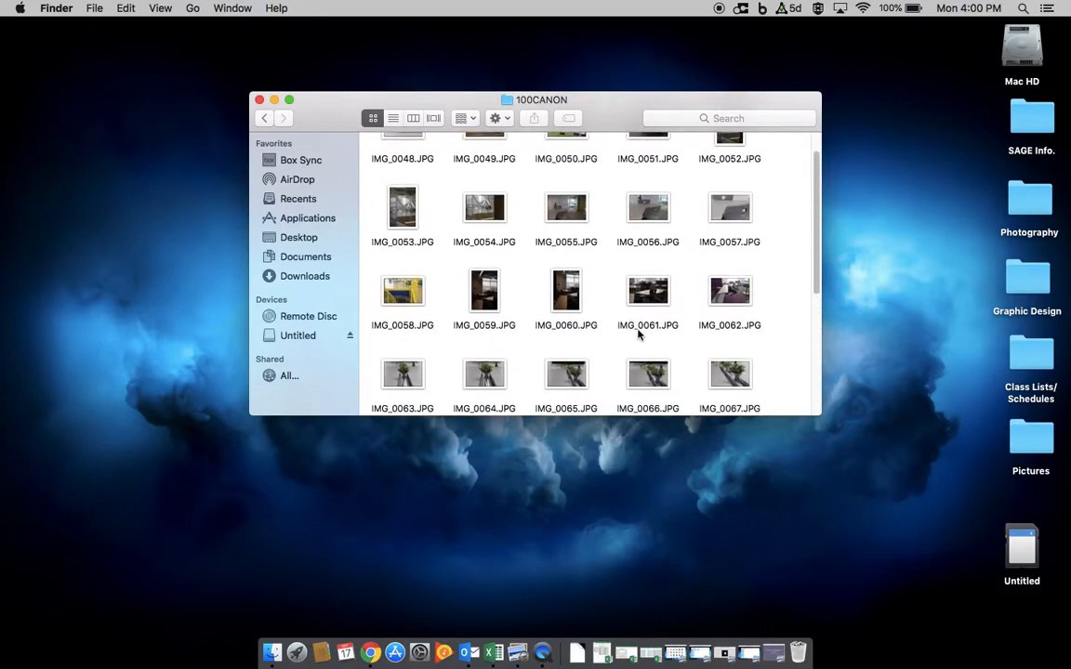
{"action": "scroll", "coordinate": [639, 335], "scroll_direction": "up", "scroll_amount": 2}
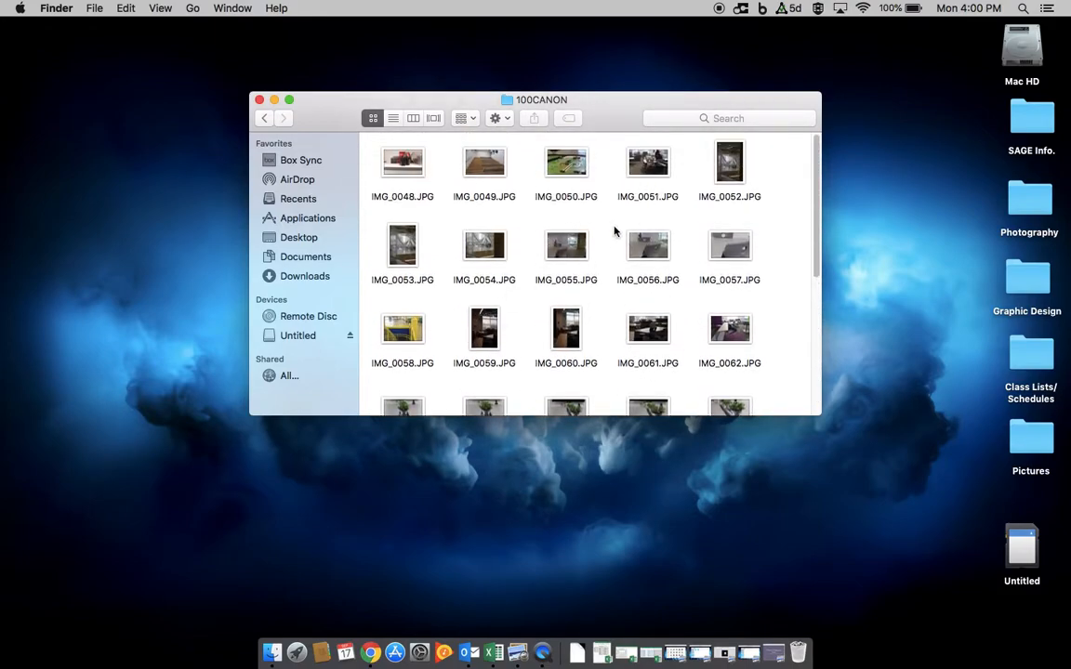
- Make room on the desktop beside the 100CANON window and create a new desktop folder named "Photography Pictures"
{"action": "left_click_drag", "start_coordinate": [621, 116], "coordinate": [418, 112]}
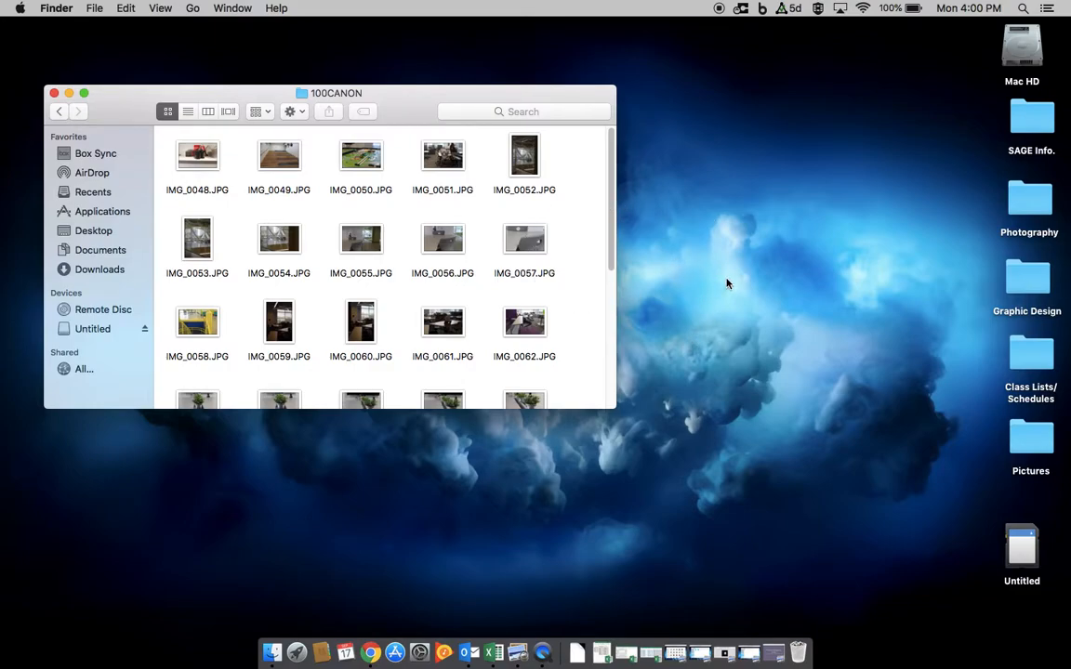
{"action": "right_click", "coordinate": [816, 185]}
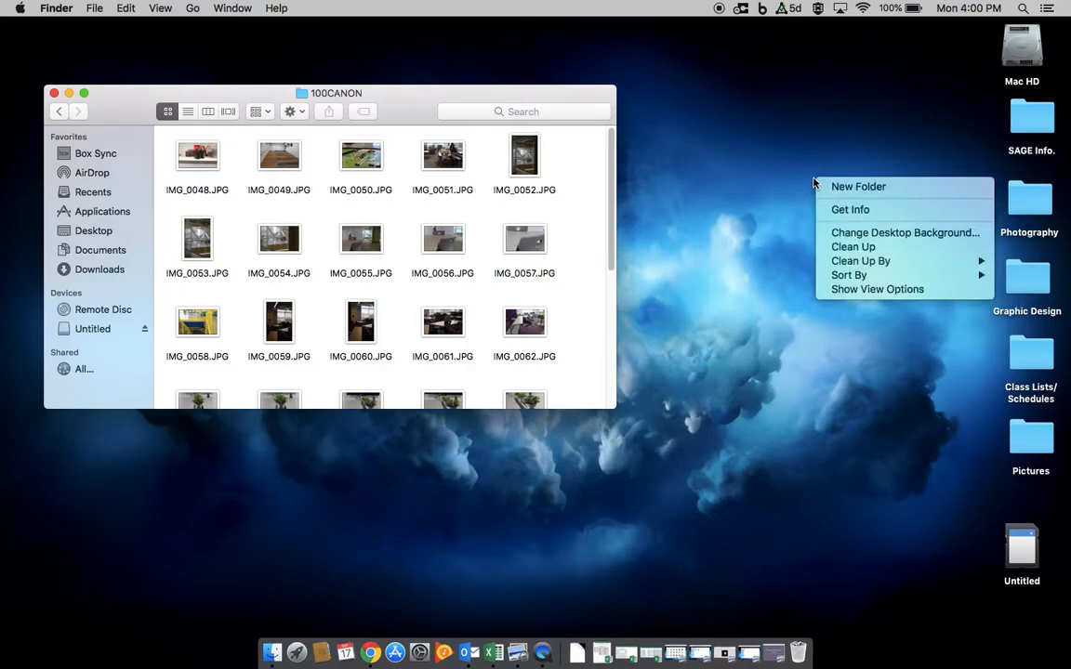
{"action": "left_click", "coordinate": [852, 191]}
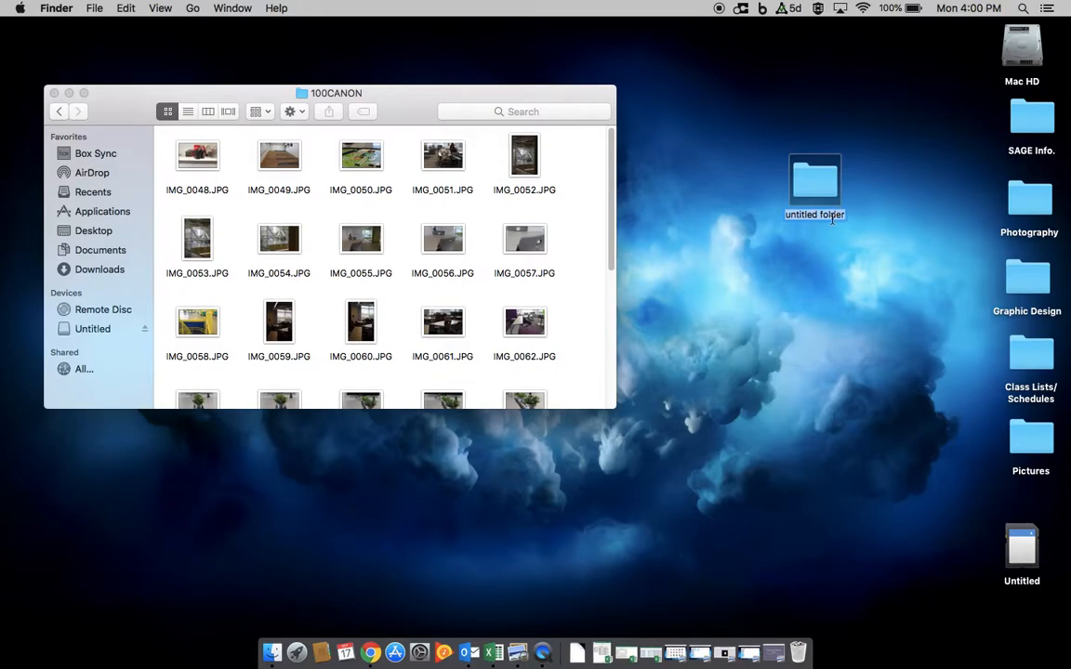
{"action": "type", "text": "Photogrp"}
{"action": "key", "text": "BackSpace"}
{"action": "type", "text": "aphy Pictures"}
{"action": "key", "text": "Return"}
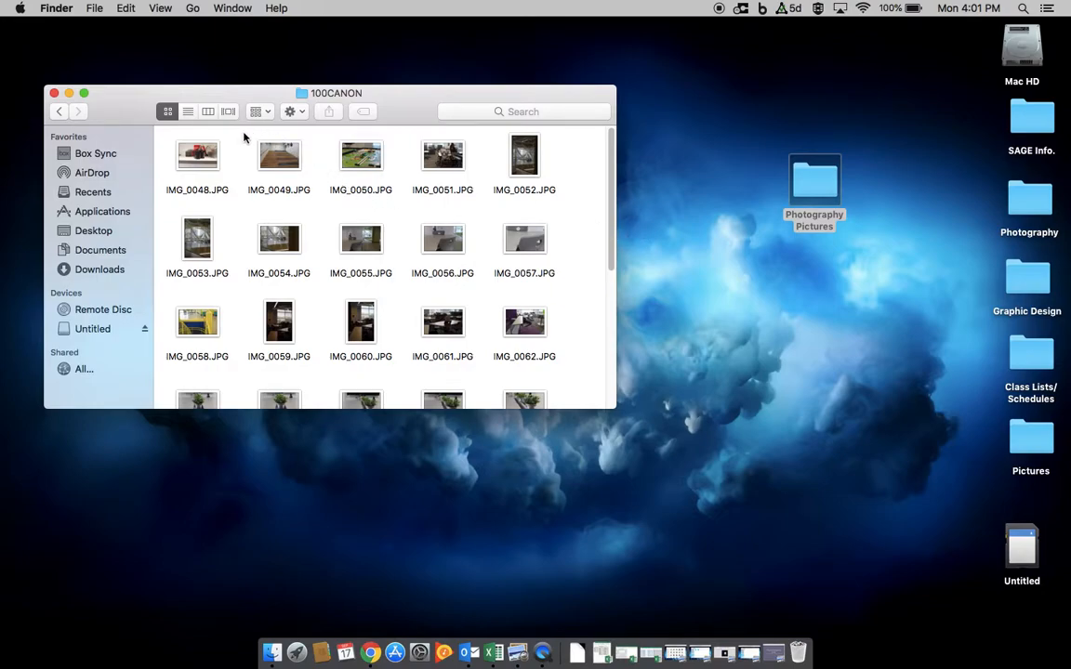
- Copy the photos in 100CANON's last four columns, from IMG_0049 through IMG_0072, into the Photography Pictures folder
{"action": "left_click_drag", "start_coordinate": [235, 132], "coordinate": [583, 364]}
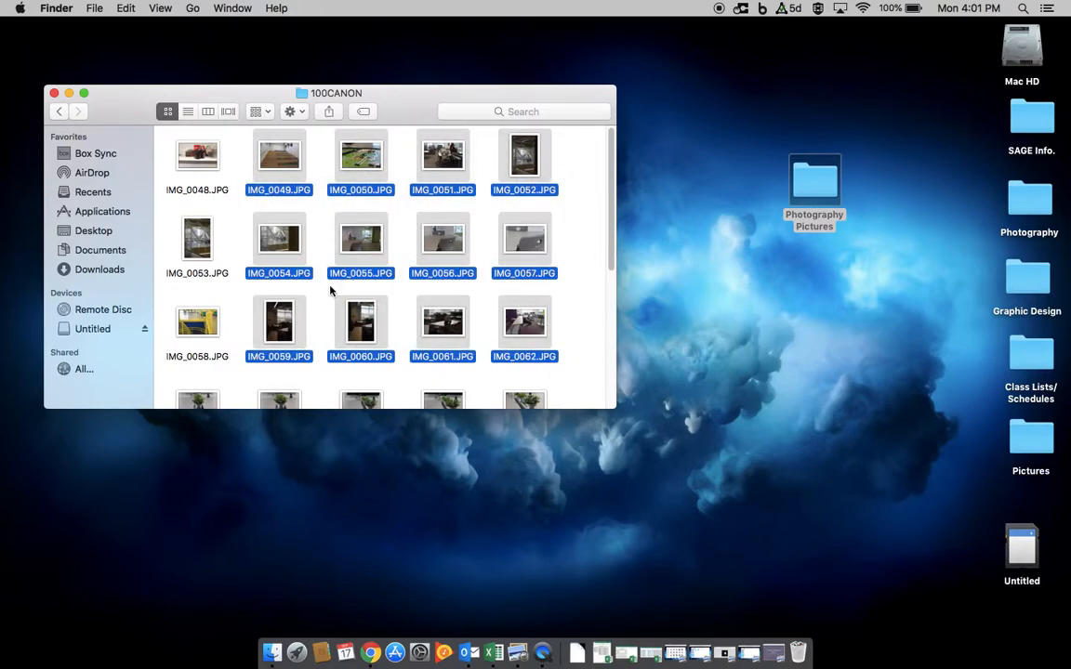
{"action": "mouse_move", "coordinate": [376, 260]}
{"action": "left_mouse_down"}
{"action": "mouse_move", "coordinate": [406, 266]}
{"action": "mouse_move", "coordinate": [315, 203]}
{"action": "left_mouse_up"}
{"action": "left_click_drag", "start_coordinate": [235, 141], "coordinate": [806, 193]}
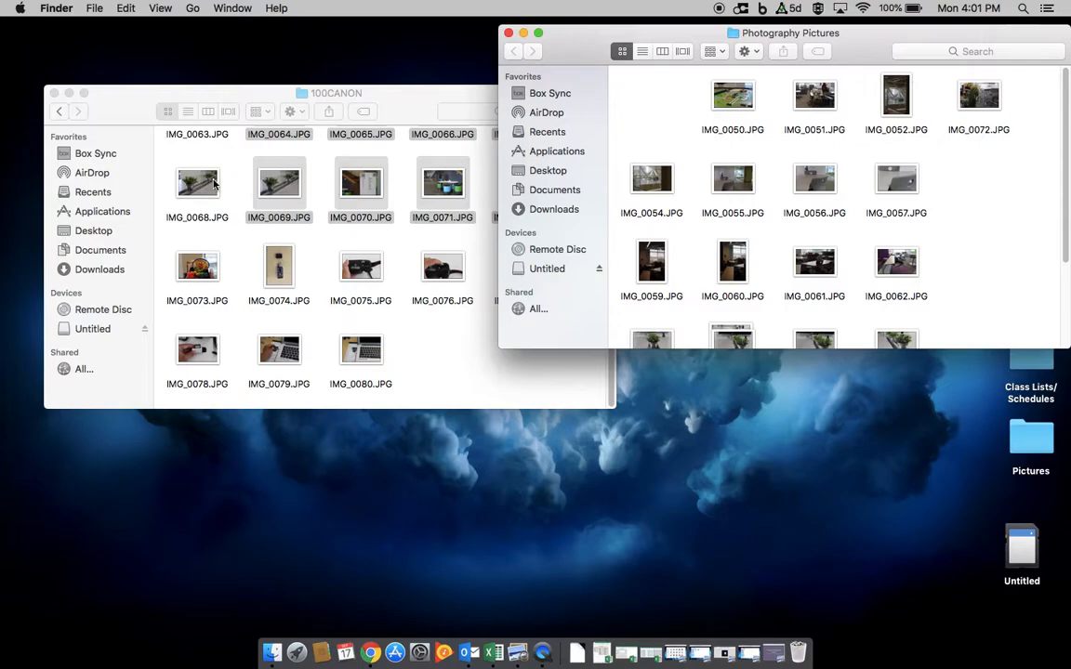
- Copy IMG_0073.JPG and IMG_0058.JPG from 100CANON into Photography Pictures, and close both folder windows
{"action": "left_click", "coordinate": [258, 302]}
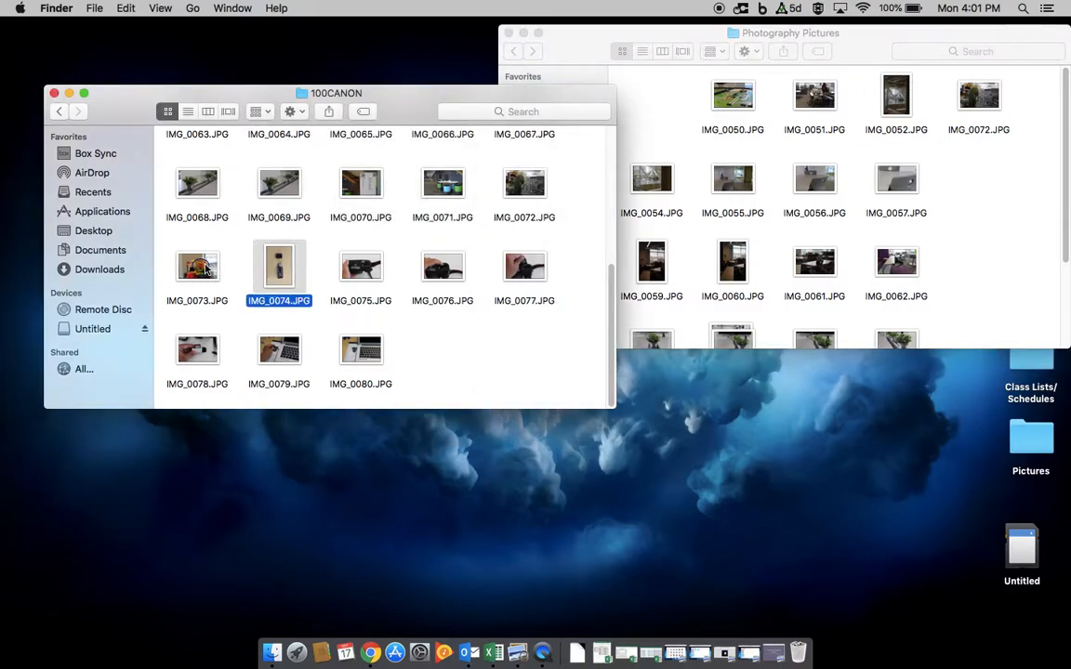
{"action": "left_click", "coordinate": [200, 266]}
{"action": "left_click_drag", "start_coordinate": [200, 266], "coordinate": [887, 191]}
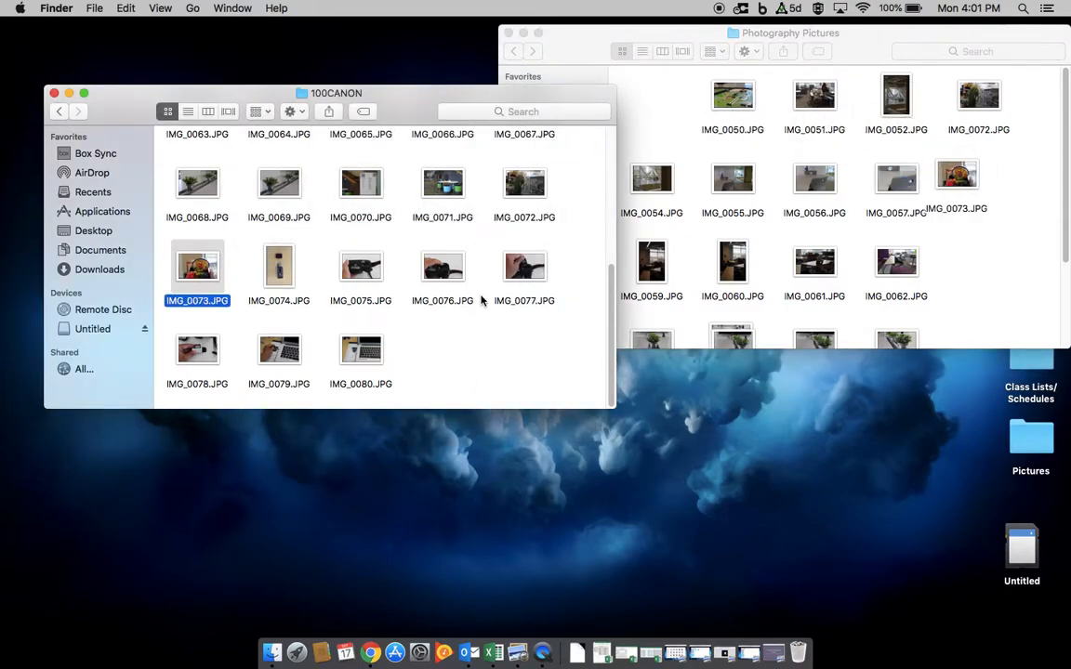
{"action": "scroll", "coordinate": [480, 270], "scroll_direction": "up", "scroll_amount": 6}
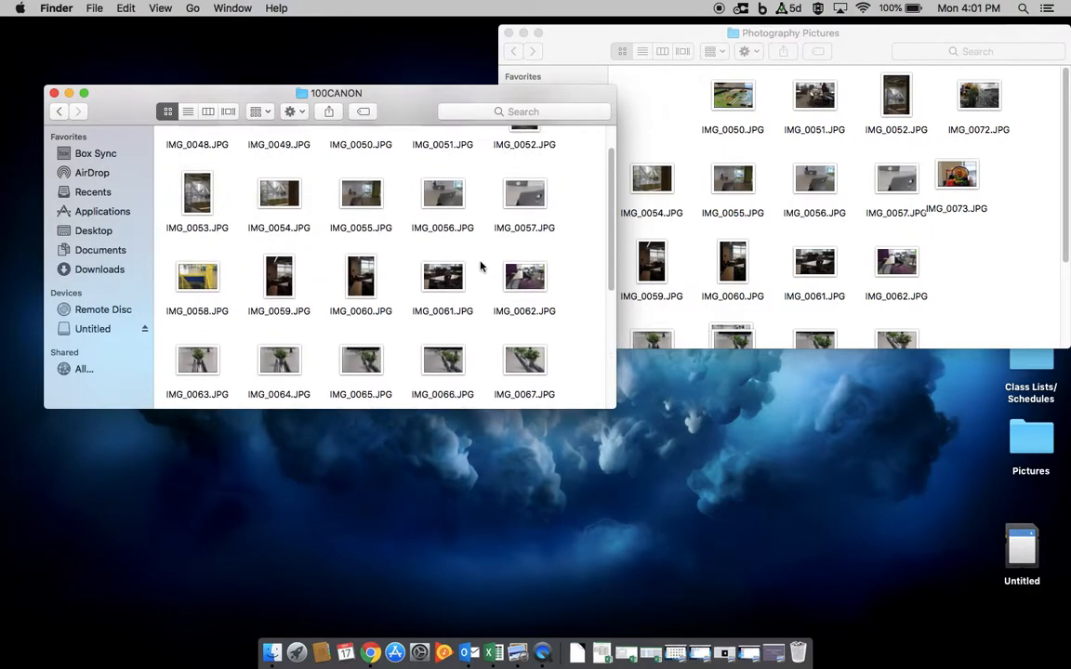
{"action": "left_click_drag", "start_coordinate": [198, 276], "coordinate": [907, 265]}
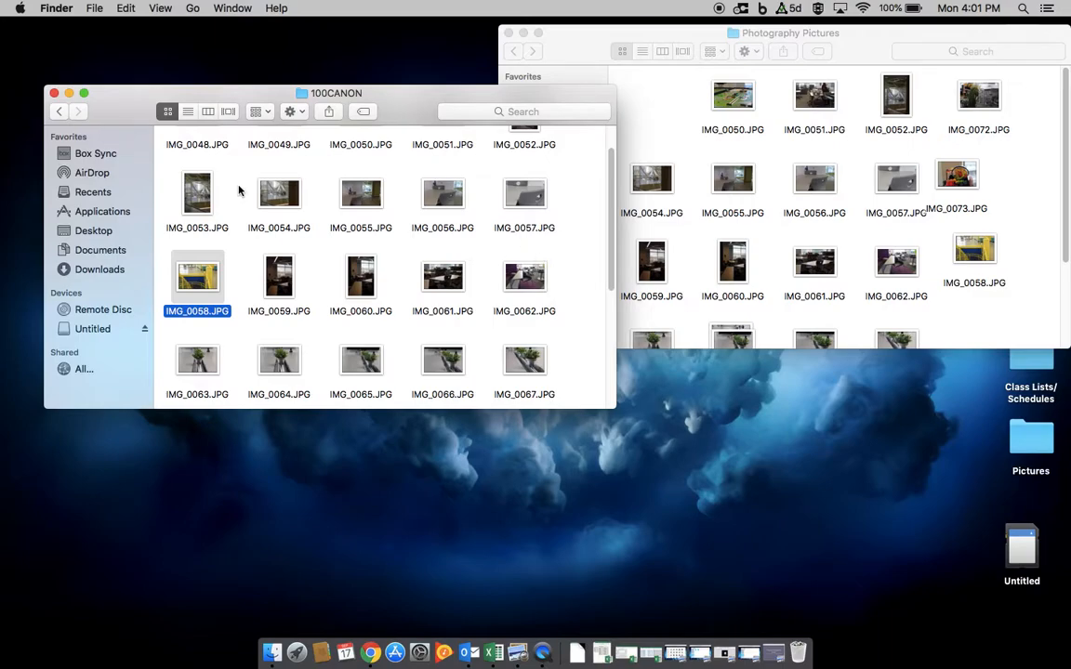
{"action": "left_click", "coordinate": [54, 93]}
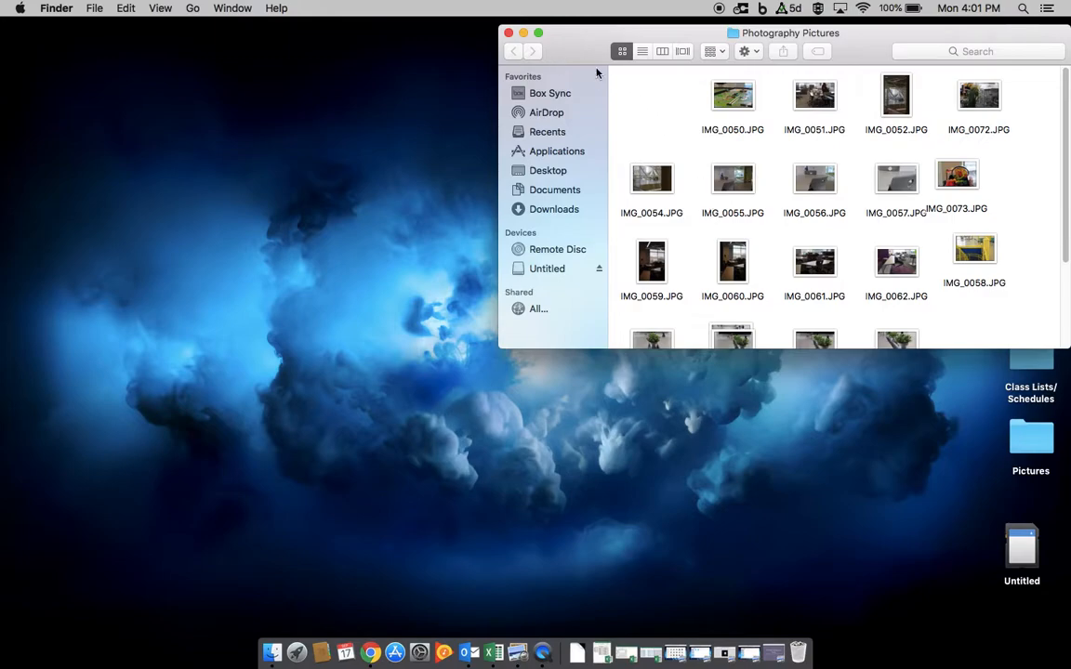
{"action": "left_click", "coordinate": [508, 33]}
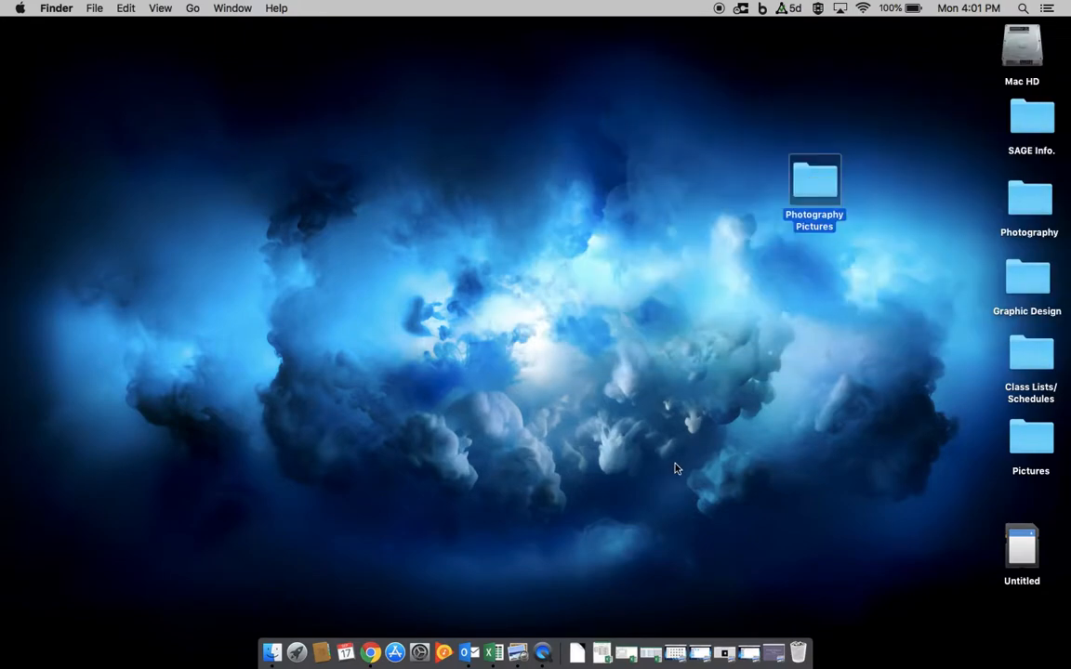
- Reopen the Photography Pictures folder, compare its list and icon views, and enlarge and reposition the window in icon view
{"action": "double_click", "coordinate": [815, 175]}
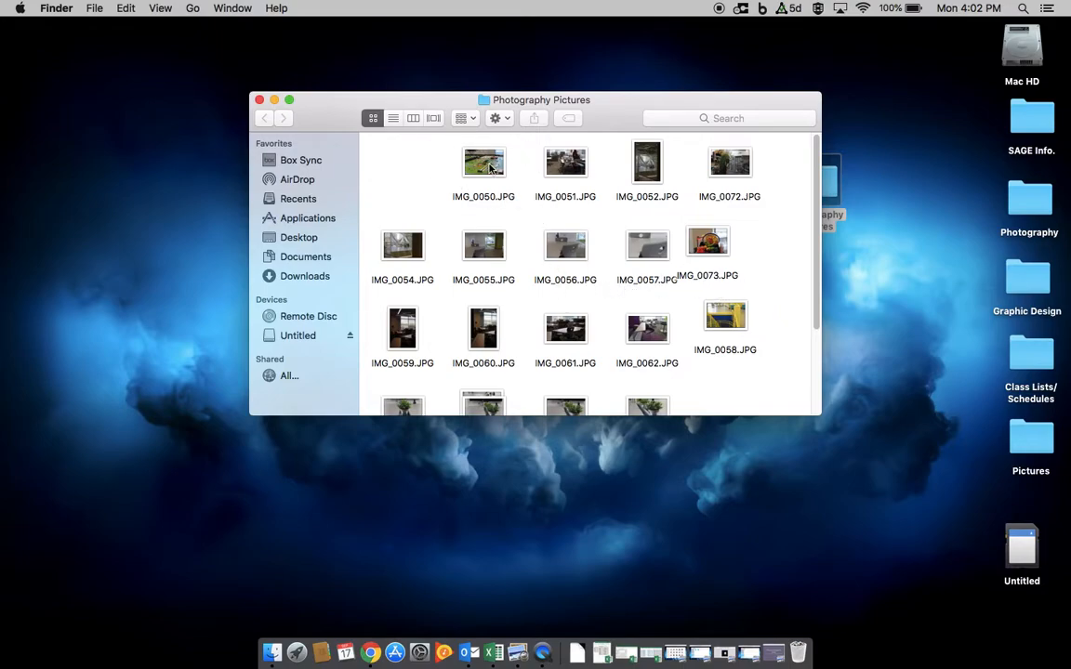
{"action": "left_click", "coordinate": [396, 119]}
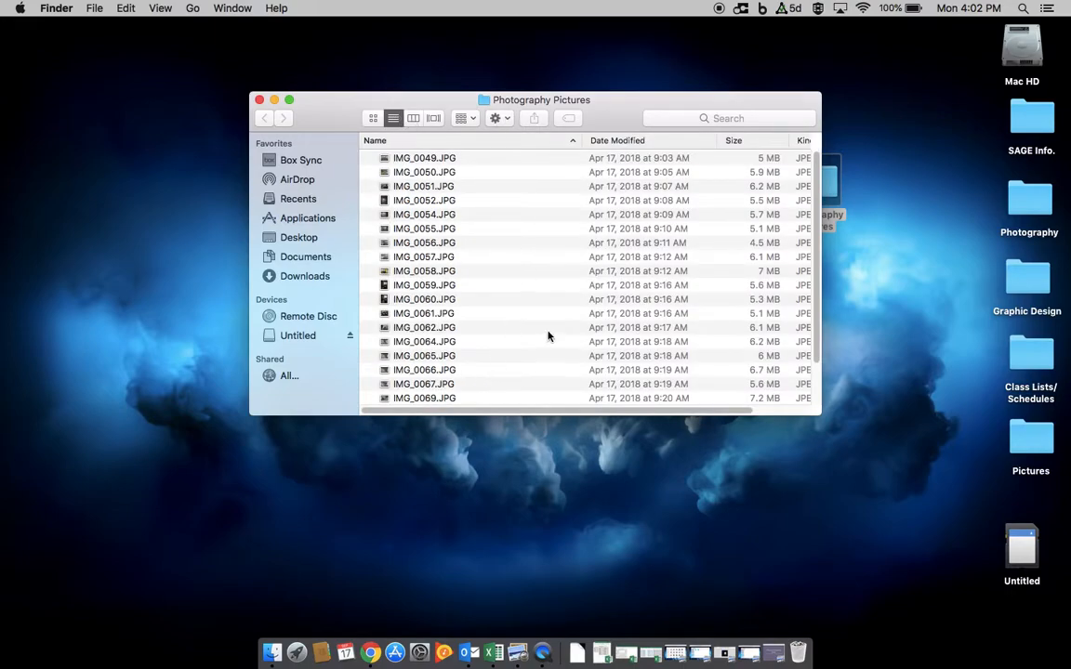
{"action": "left_click", "coordinate": [373, 119]}
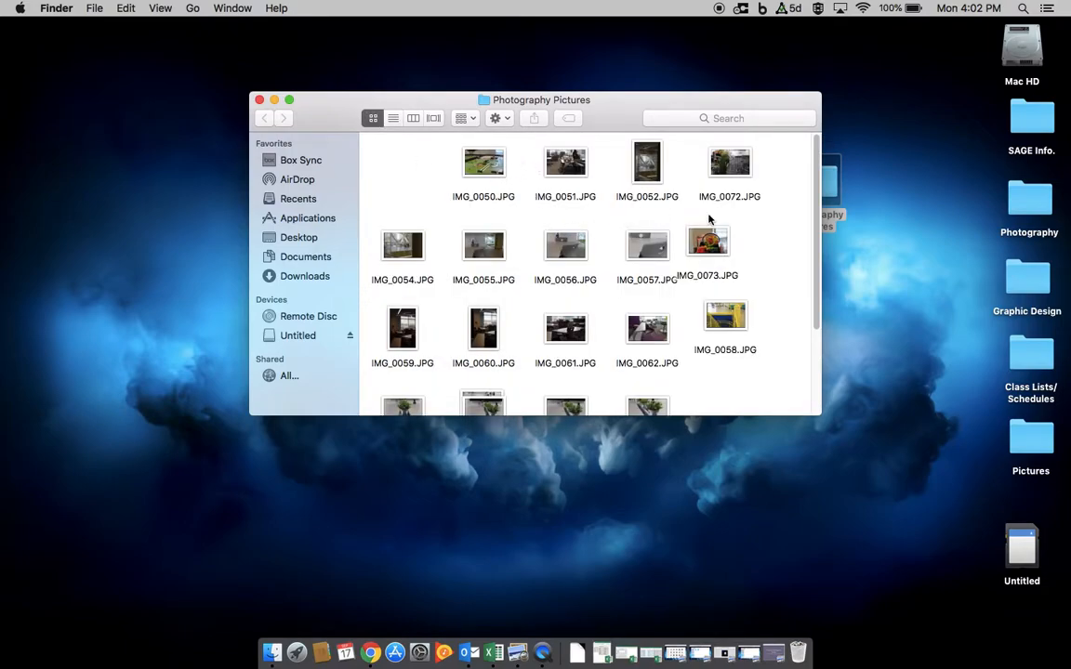
{"action": "left_click_drag", "start_coordinate": [819, 412], "coordinate": [884, 511]}
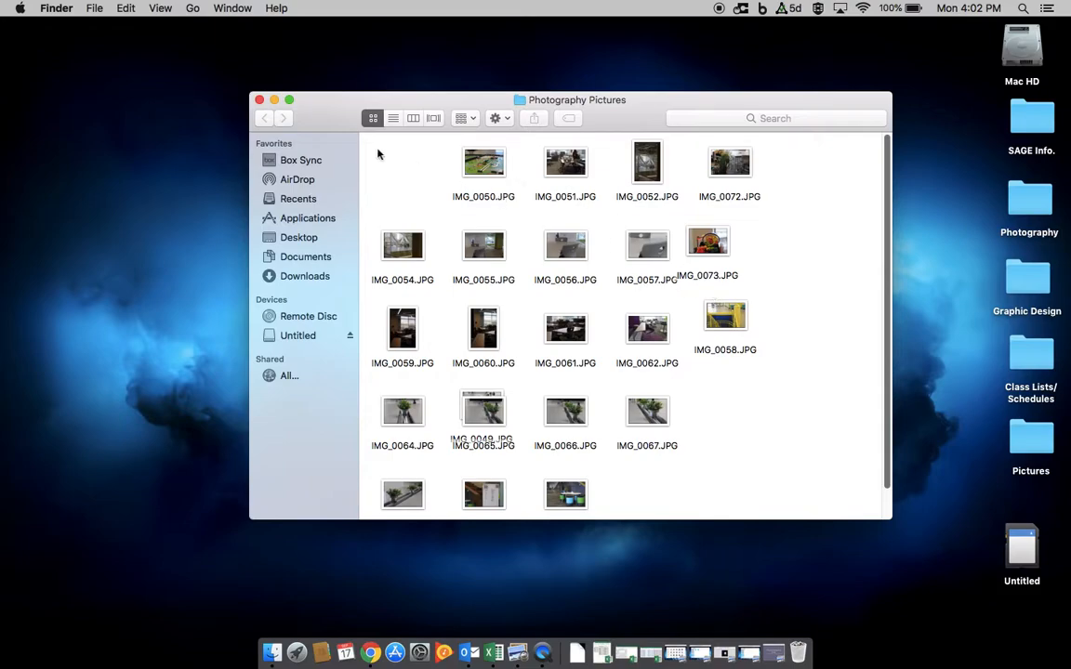
{"action": "left_click_drag", "start_coordinate": [326, 109], "coordinate": [462, 47]}
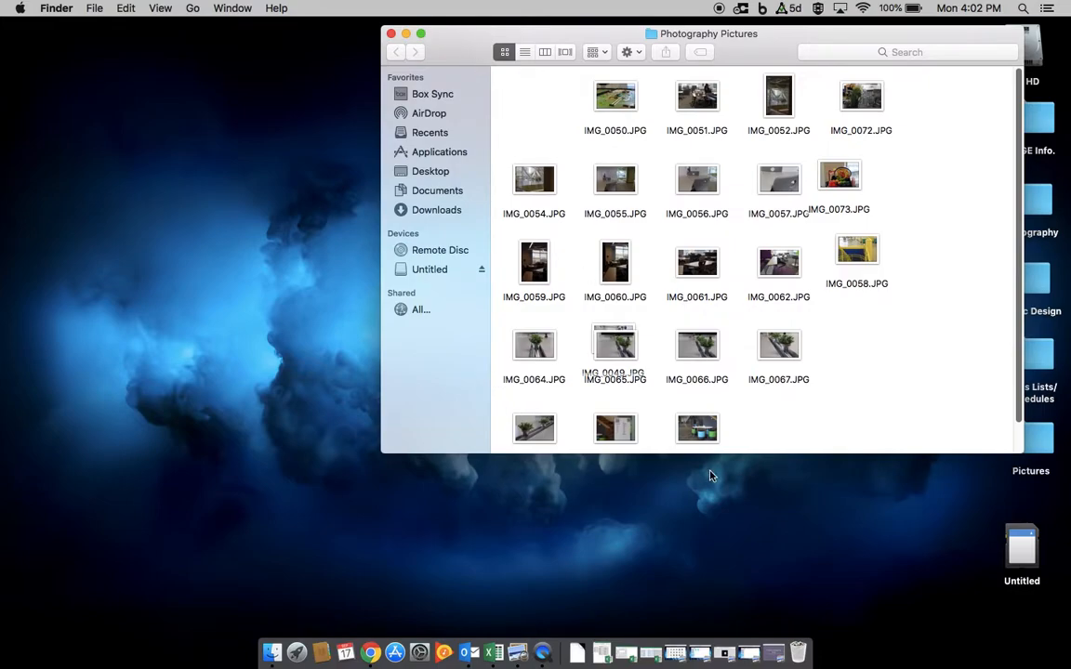
- Separate IMG_0065.JPG from the overlapping IMG_0049.JPG and clean up the Photography Pictures folder by name
{"action": "left_click_drag", "start_coordinate": [615, 344], "coordinate": [869, 344]}
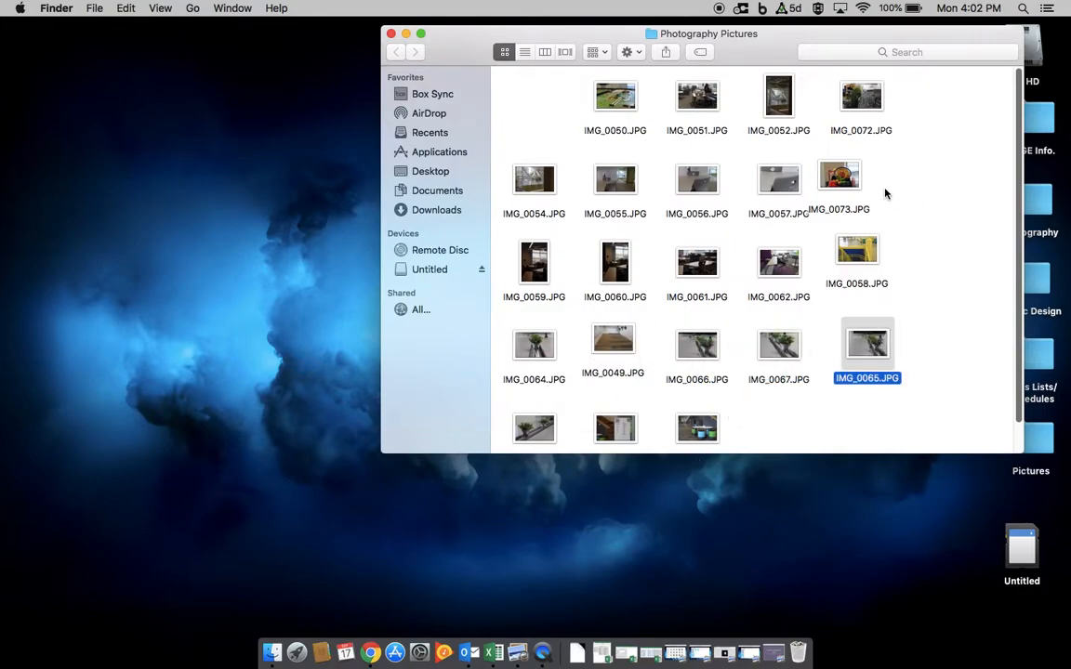
{"action": "right_click", "coordinate": [906, 157]}
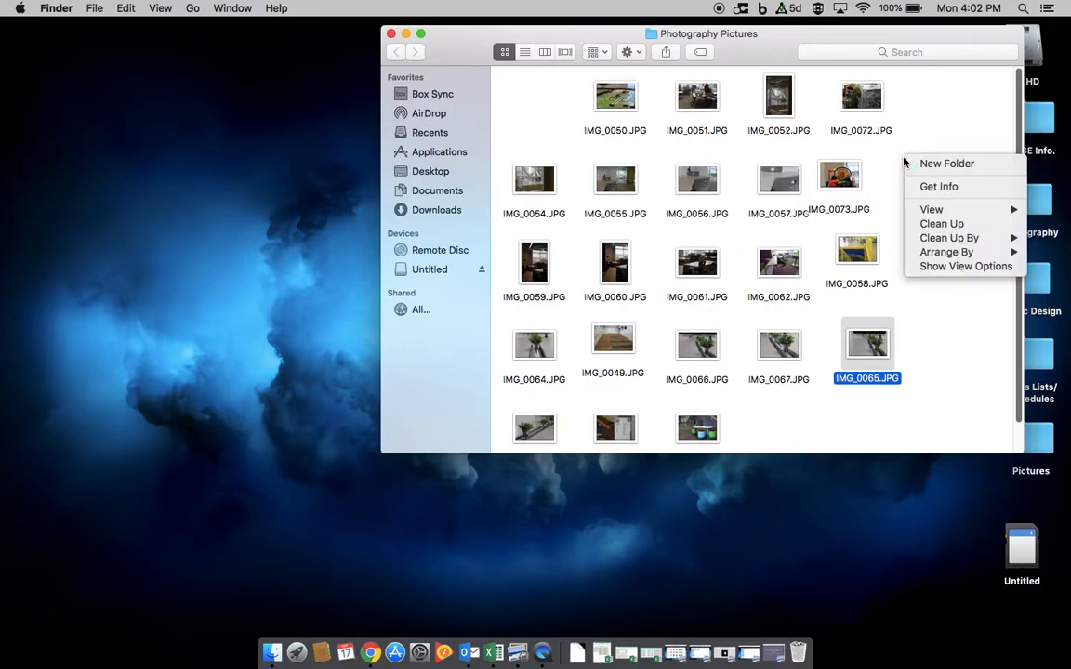
{"action": "mouse_move", "coordinate": [938, 241]}
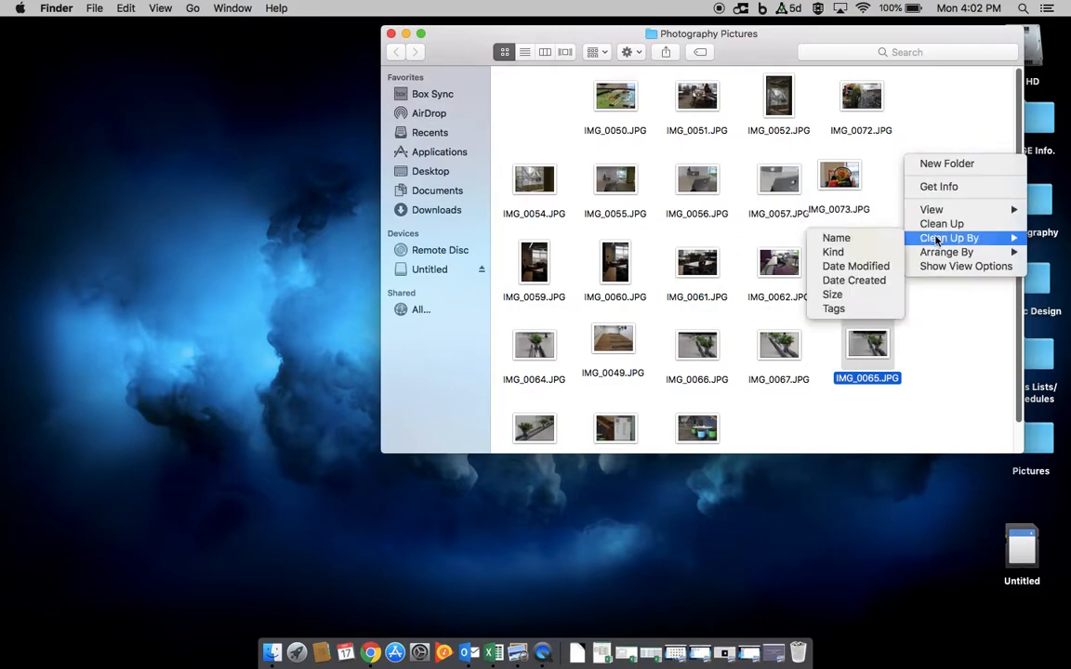
{"action": "left_click", "coordinate": [878, 242]}
{"action": "scroll", "coordinate": [856, 307], "scroll_direction": "up", "scroll_amount": 2}
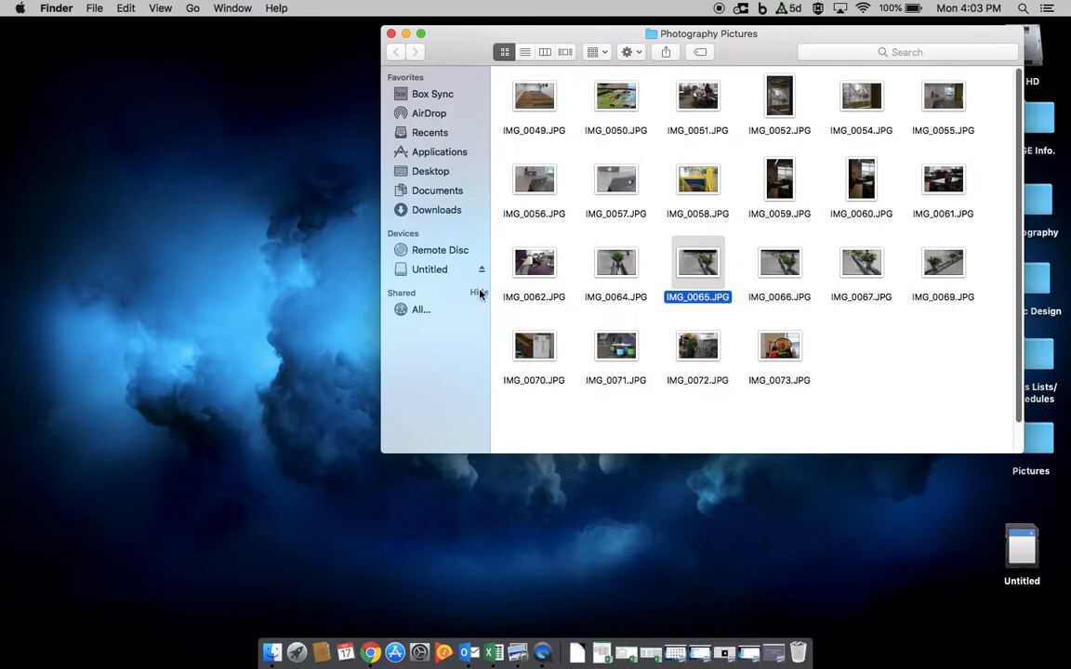
- Switch to Adobe Photoshop CC 2018, launching it from the installed applications
{"action": "left_click", "coordinate": [296, 653]}
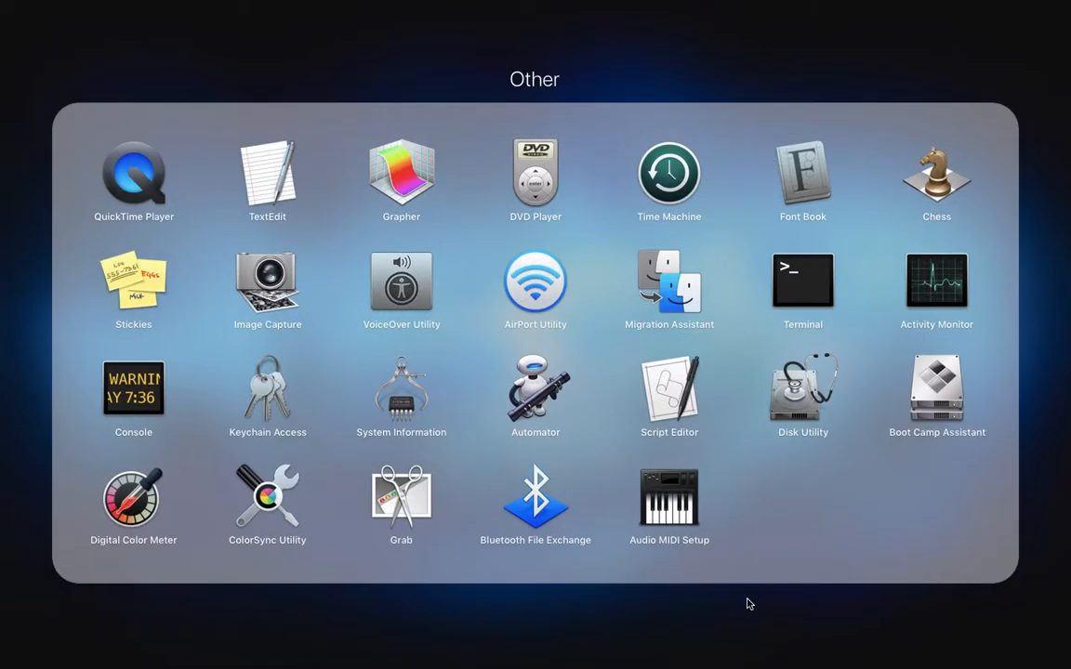
{"action": "left_click", "coordinate": [744, 599]}
{"action": "scroll", "coordinate": [744, 407], "scroll_direction": "right", "scroll_amount": 3}
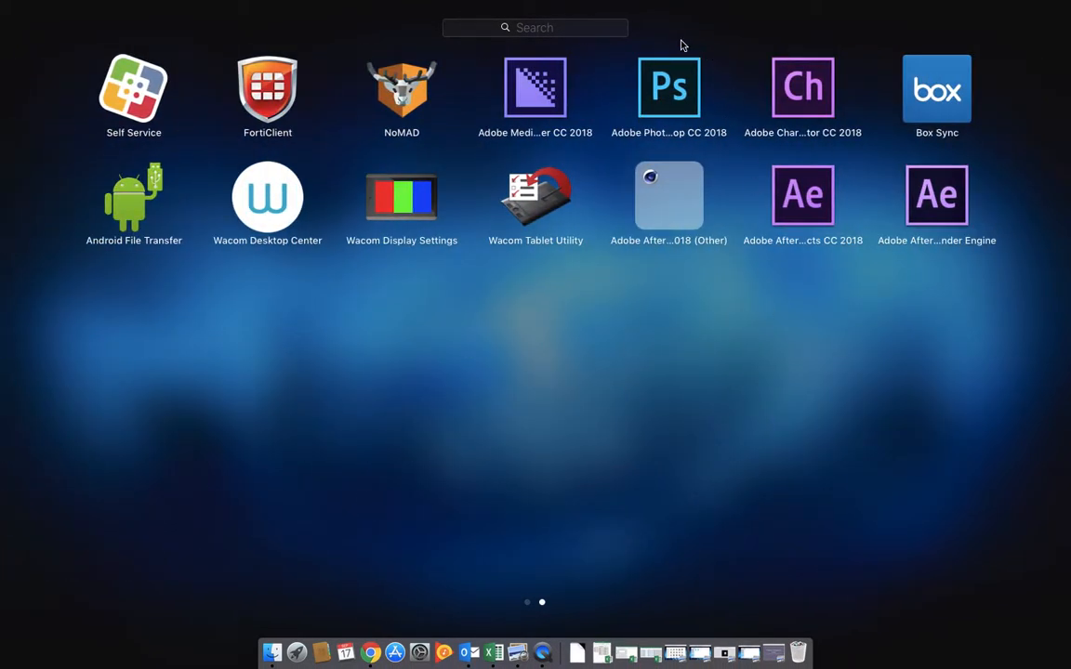
{"action": "left_click", "coordinate": [687, 98]}
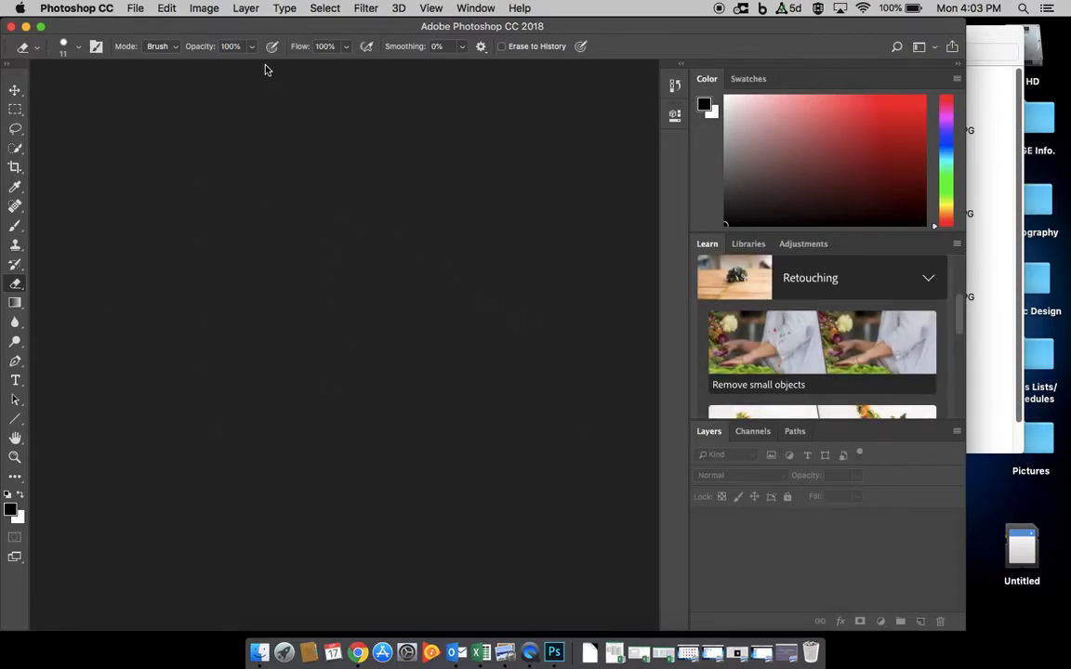
- Start a new document from the Landscape, 4 x 6 photo preset
{"action": "left_click", "coordinate": [135, 10]}
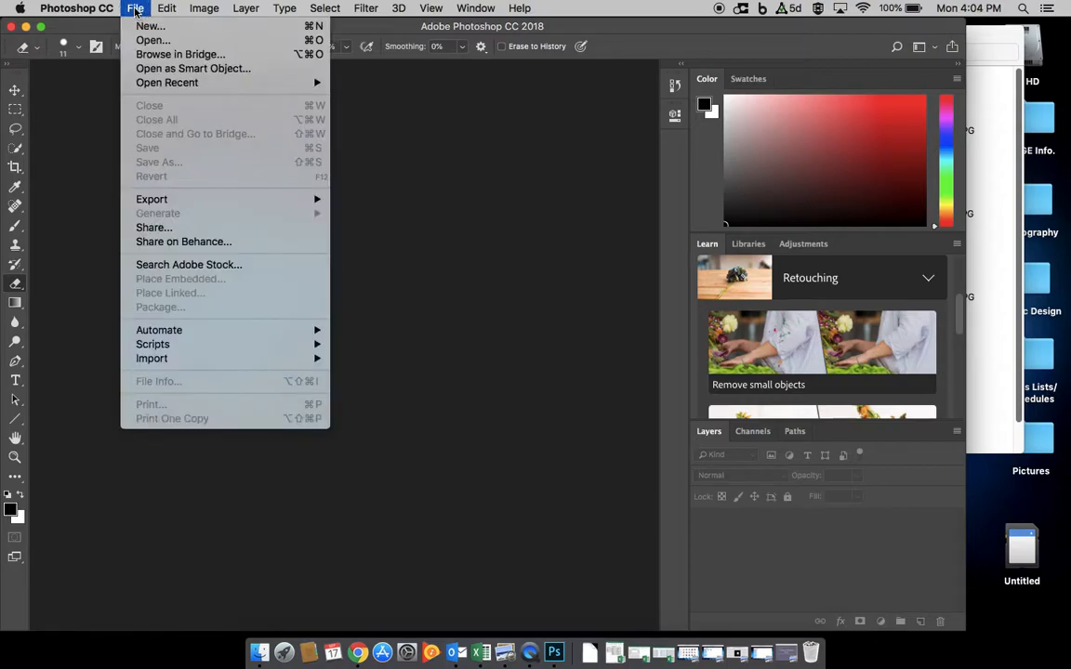
{"action": "left_click", "coordinate": [147, 27]}
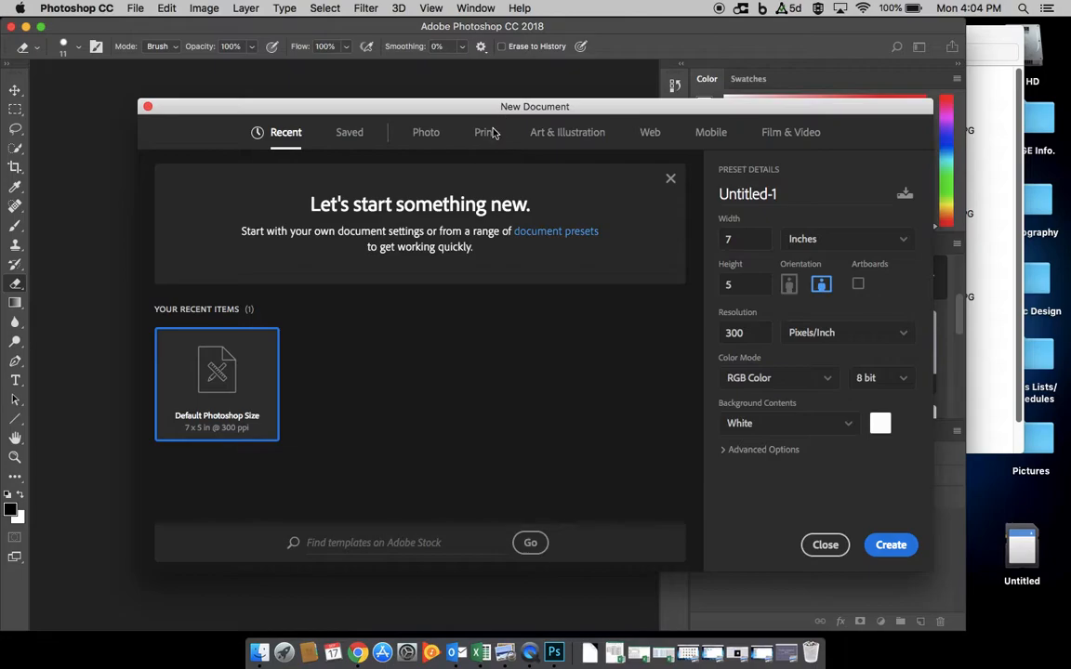
{"action": "left_click", "coordinate": [430, 136]}
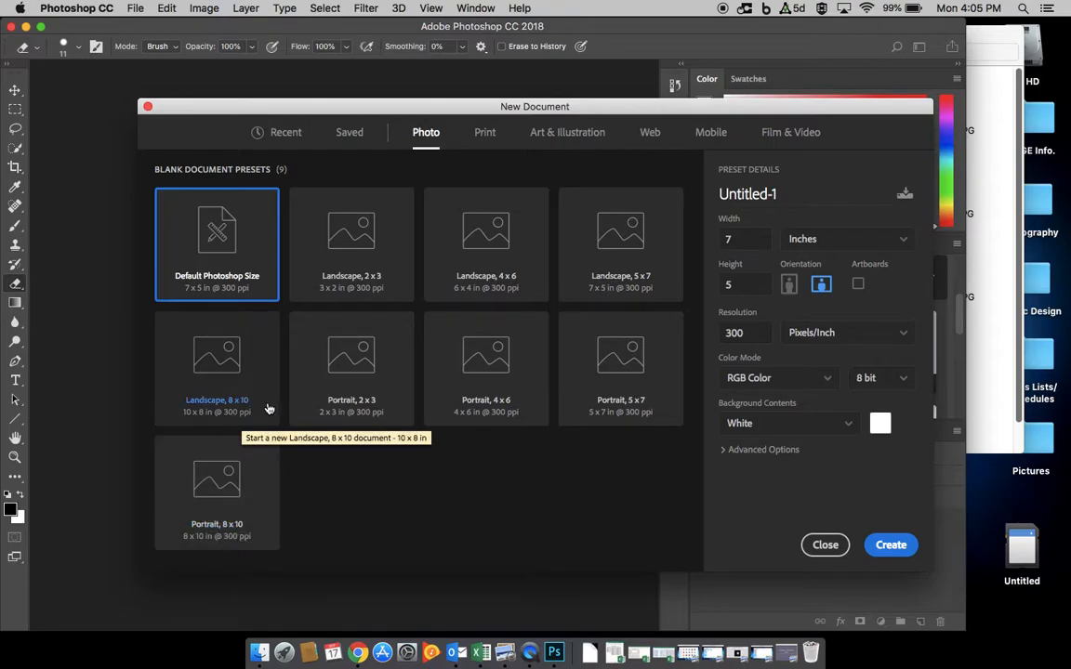
{"action": "left_click", "coordinate": [484, 240]}
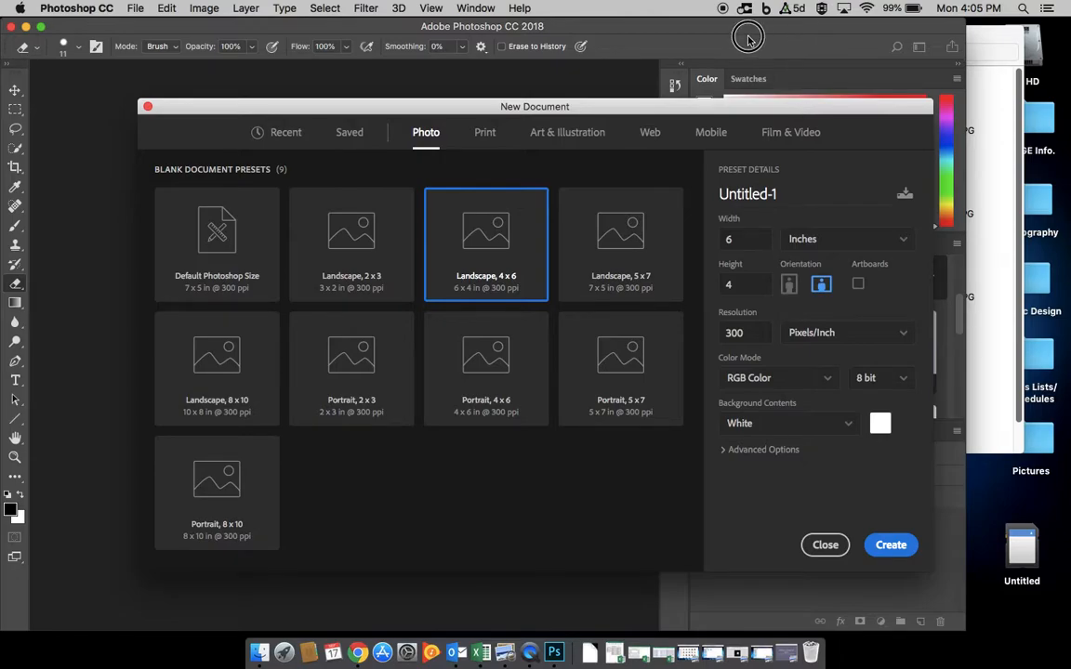
- Check the photos in the Photography Pictures folder and name the new document Yellow Stairs
{"action": "left_click_drag", "start_coordinate": [781, 104], "coordinate": [588, 102]}
{"action": "left_click", "coordinate": [968, 141]}
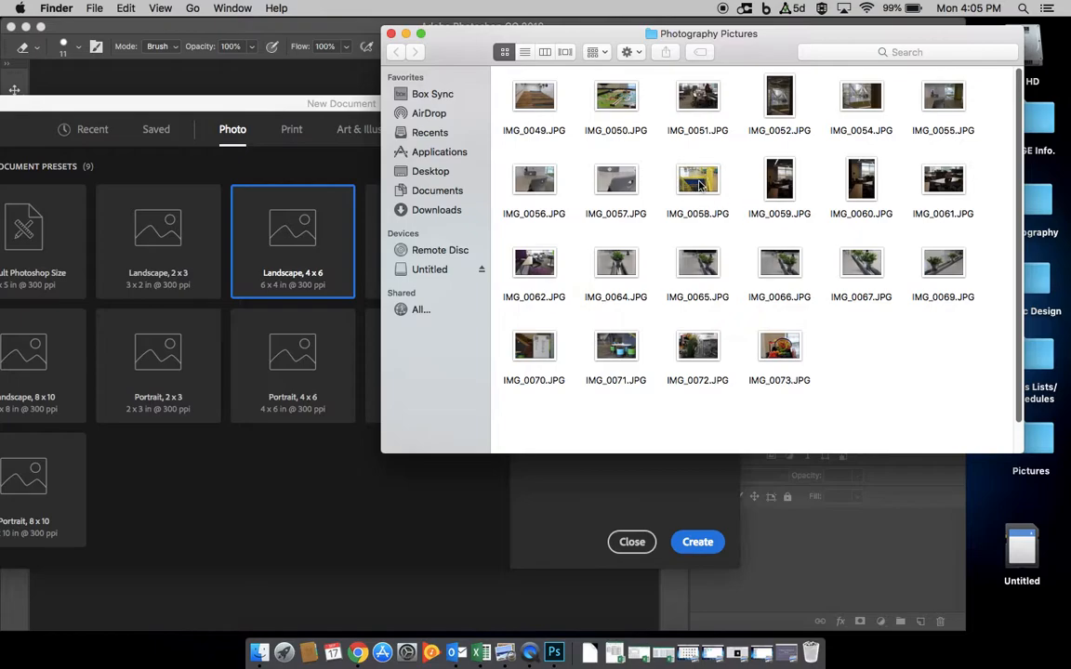
{"action": "left_click", "coordinate": [345, 177]}
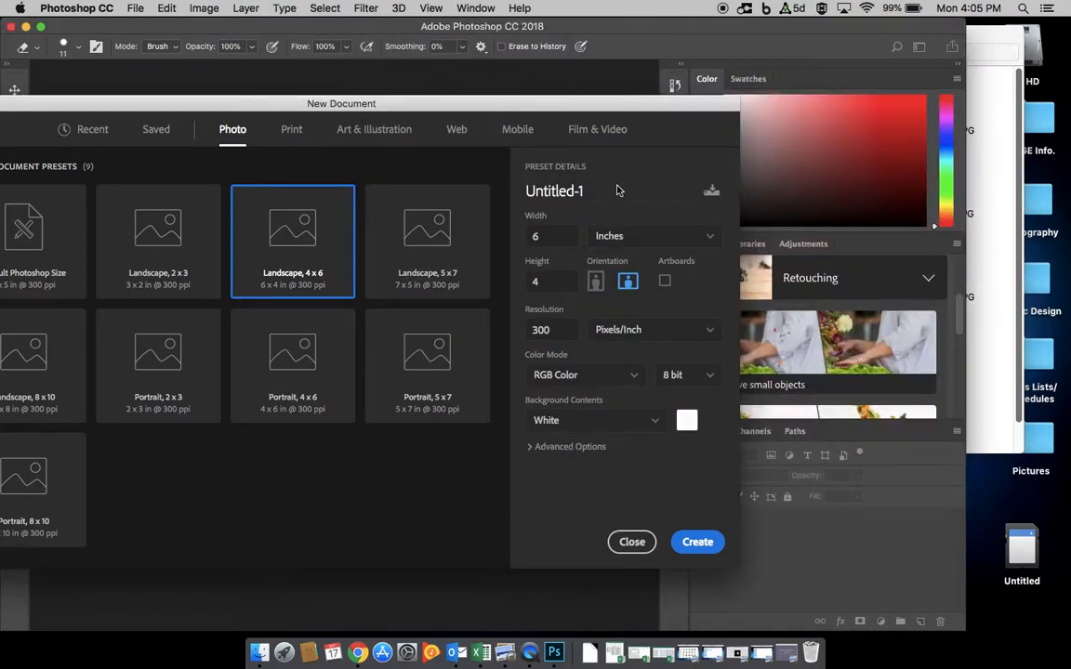
{"action": "left_click_drag", "start_coordinate": [578, 190], "coordinate": [523, 192]}
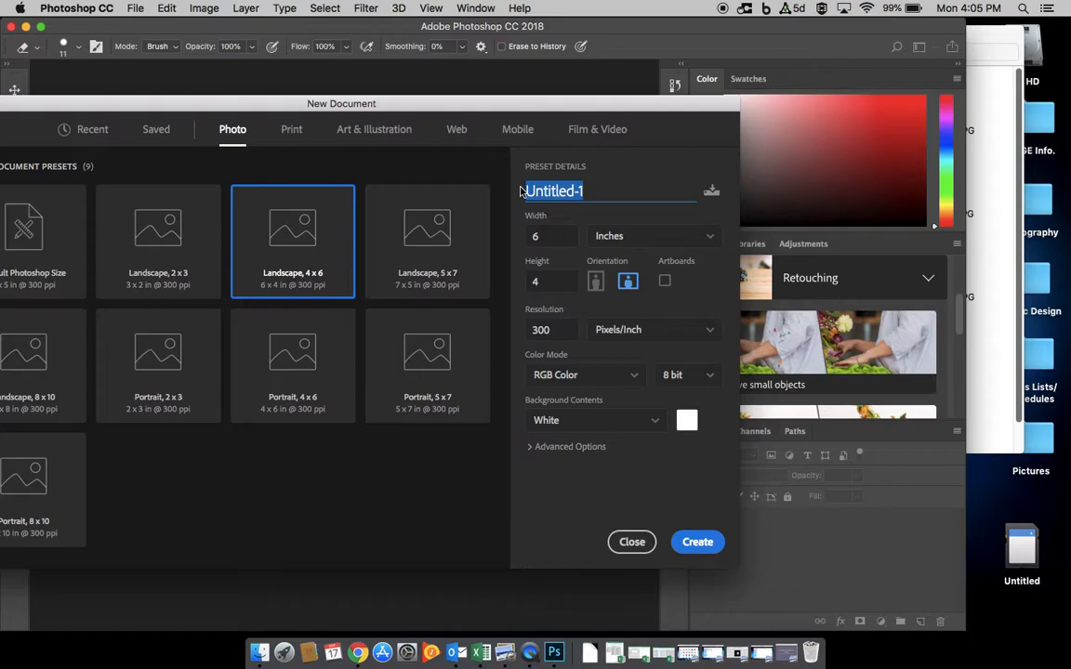
{"action": "type", "text": "Yellow "}
{"action": "type", "text": "Stia"}
{"action": "type", "text": "air"}
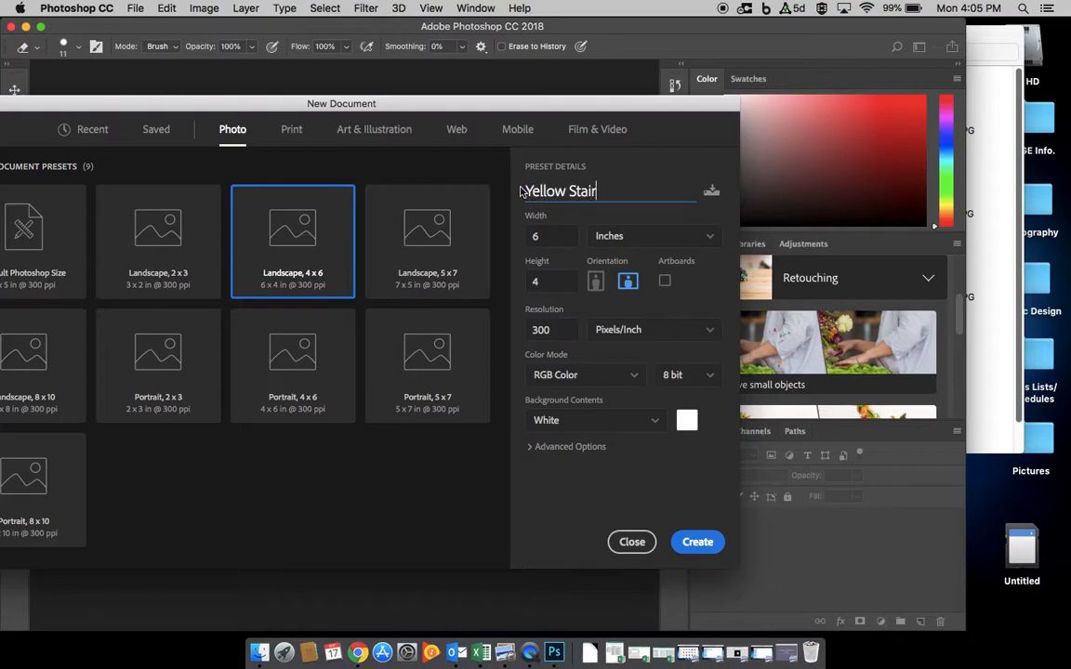
{"action": "type", "text": "s"}
- Set the background contents to Black and create the document
{"action": "left_click", "coordinate": [656, 426]}
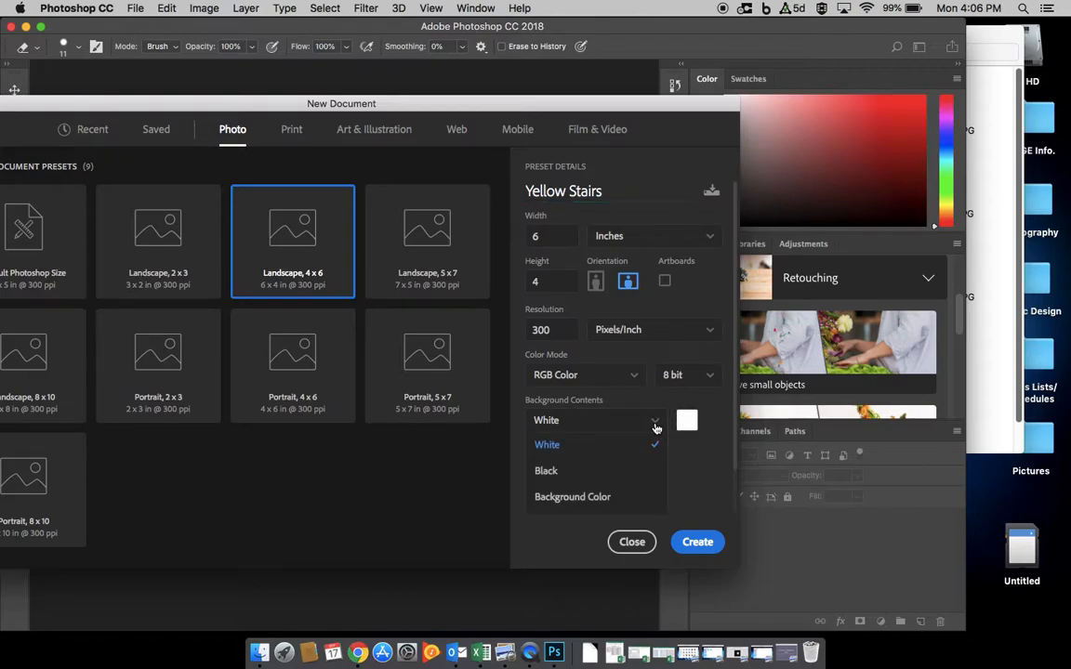
{"action": "left_click", "coordinate": [562, 473]}
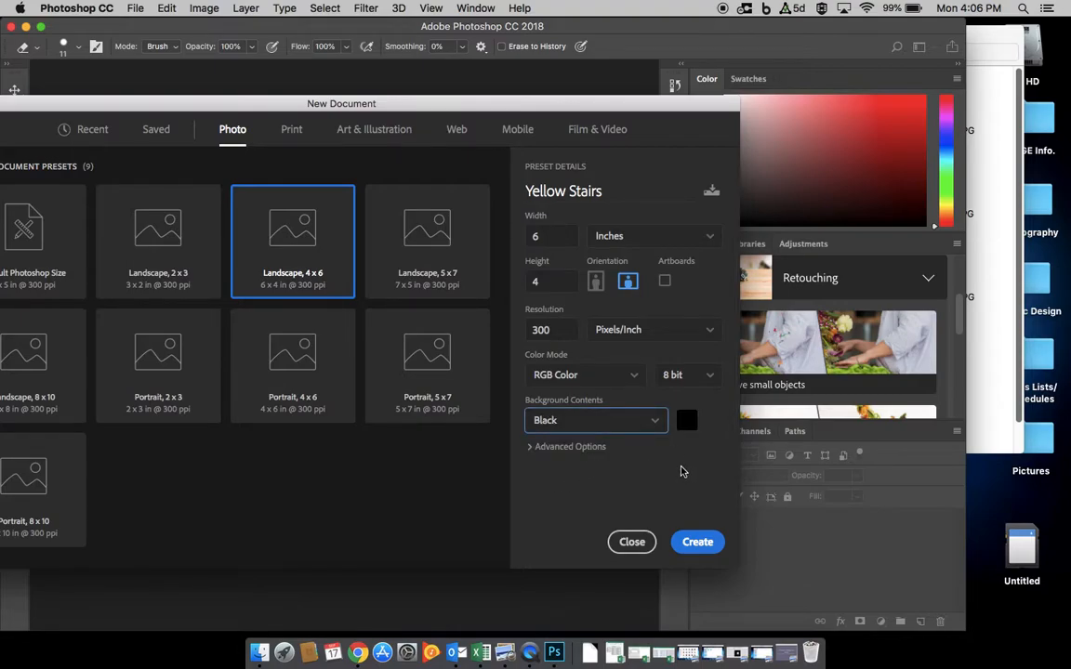
{"action": "left_click", "coordinate": [698, 543]}
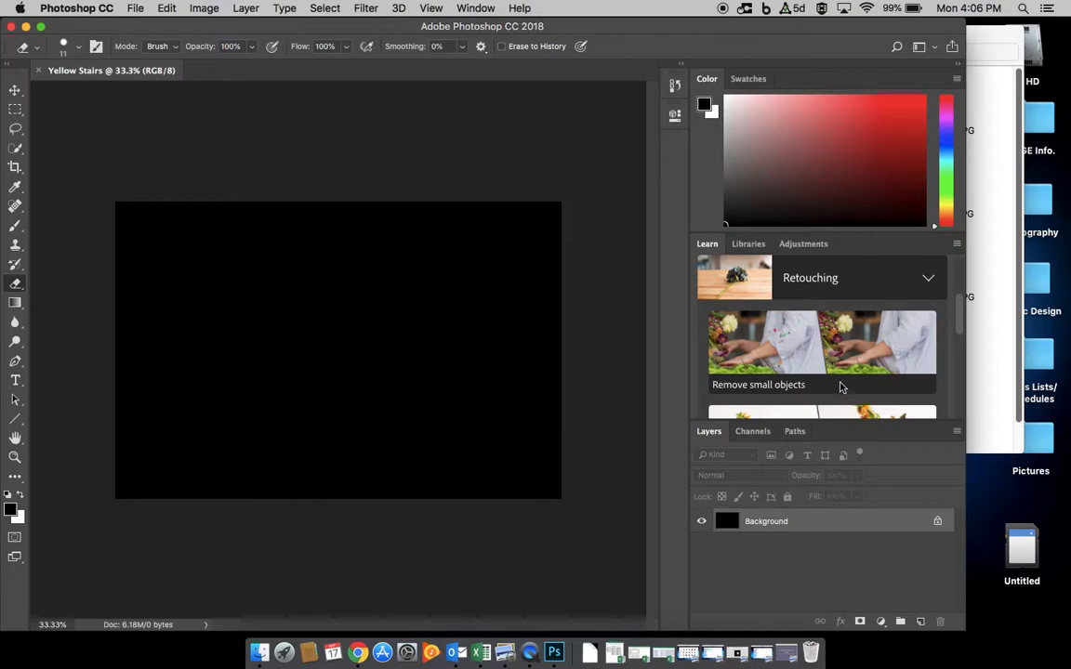
- Narrow the Photoshop window to expose the Photography Pictures folder and place IMG_0058.JPG from it into the Yellow Stairs canvas
{"action": "left_click_drag", "start_coordinate": [966, 374], "coordinate": [768, 400]}
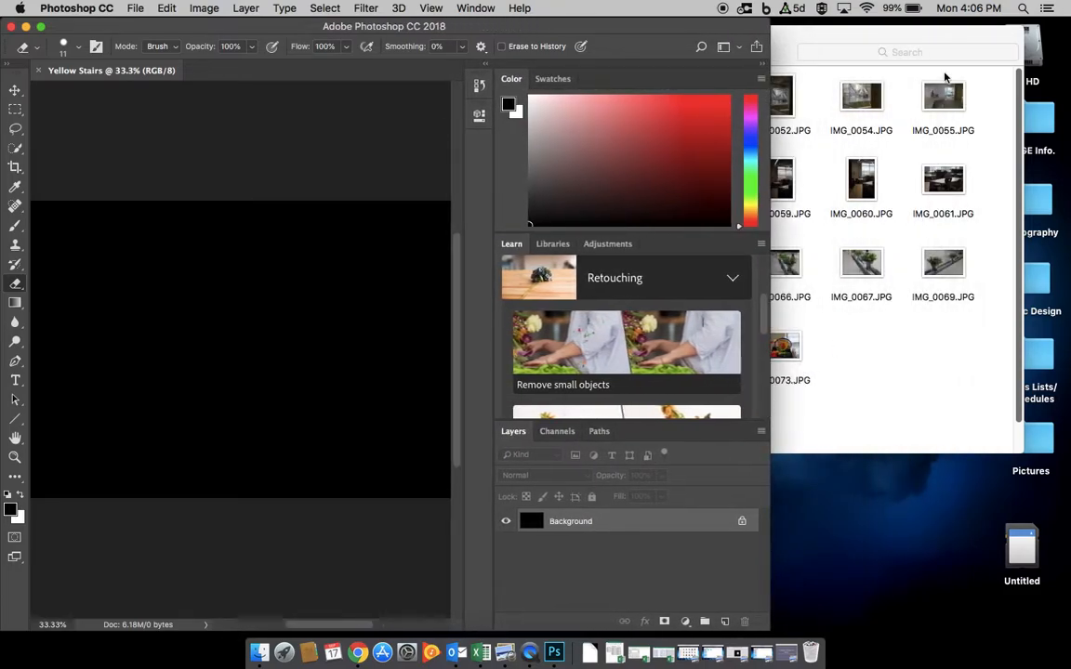
{"action": "left_click", "coordinate": [1041, 42]}
{"action": "left_click_drag", "start_coordinate": [1042, 42], "coordinate": [1043, 51]}
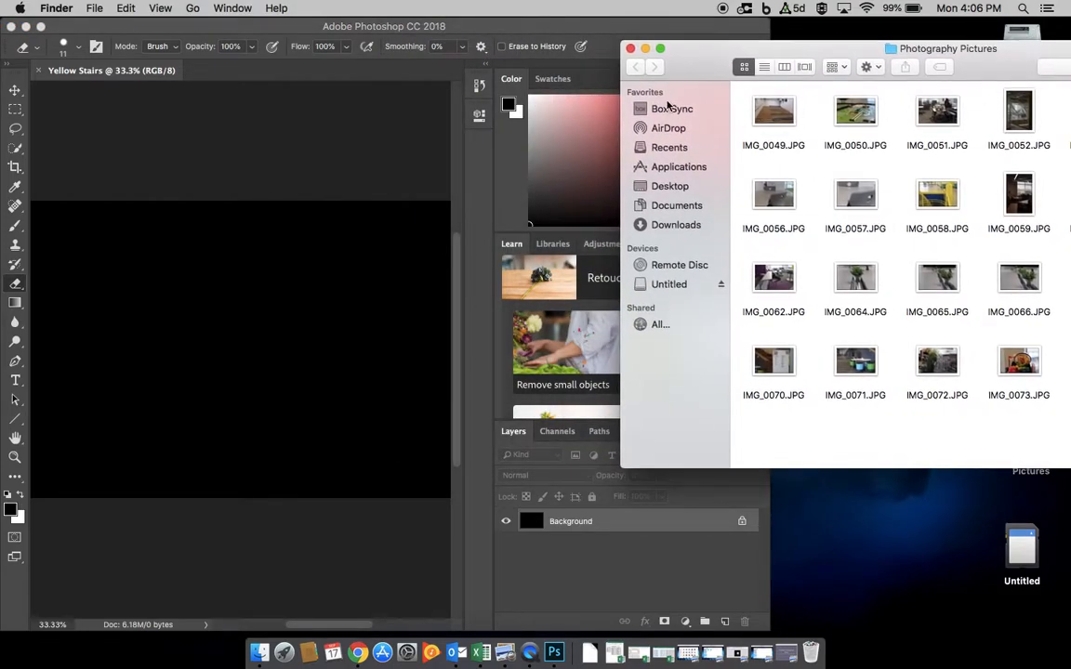
{"action": "left_click_drag", "start_coordinate": [934, 190], "coordinate": [297, 335]}
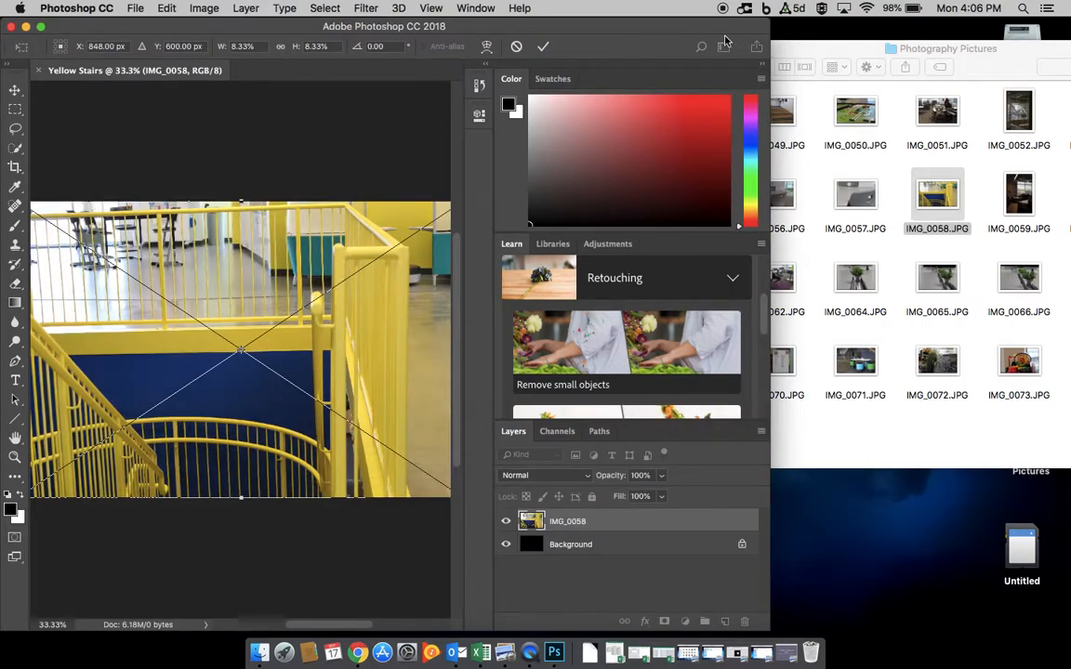
- Enlarge the Photoshop window to fill the screen, align the placed IMG_0058 photo to cover the whole canvas, and commit the placement
{"action": "left_click_drag", "start_coordinate": [690, 26], "coordinate": [822, 25]}
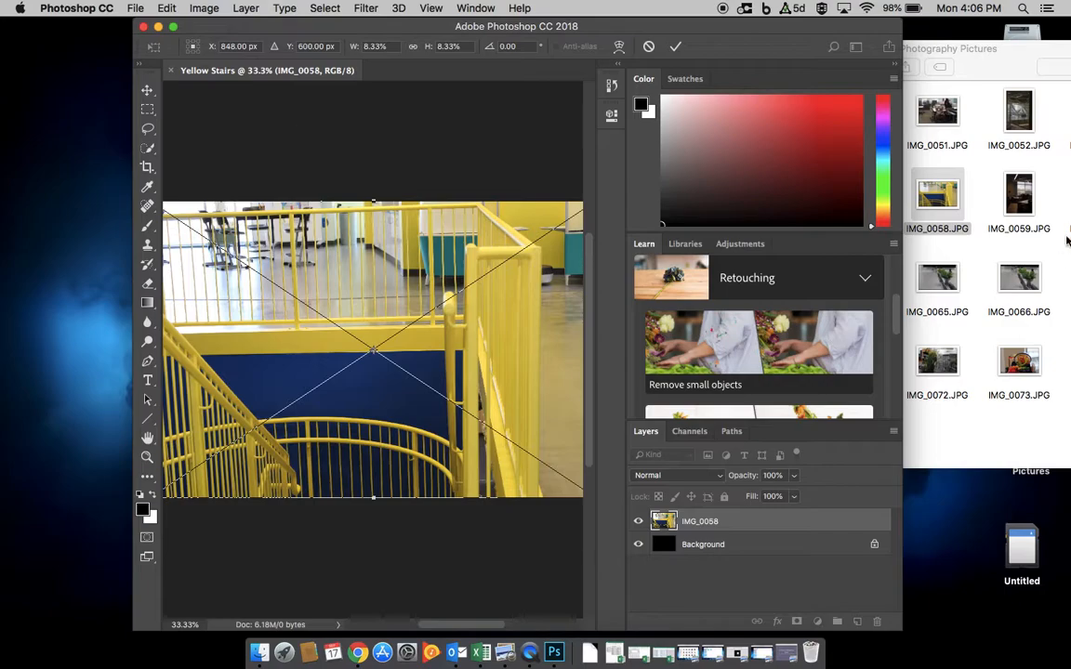
{"action": "left_click", "coordinate": [174, 27]}
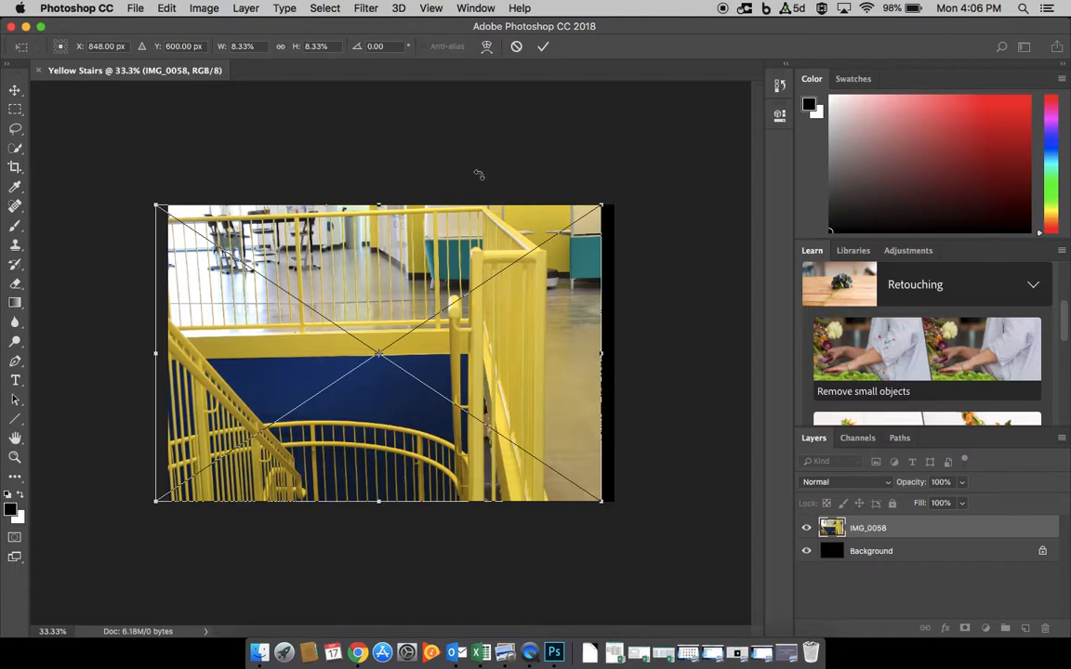
{"action": "mouse_move", "coordinate": [404, 261]}
{"action": "left_mouse_down"}
{"action": "mouse_move", "coordinate": [420, 246]}
{"action": "mouse_move", "coordinate": [382, 248]}
{"action": "mouse_move", "coordinate": [410, 247]}
{"action": "mouse_move", "coordinate": [415, 259]}
{"action": "left_mouse_up"}
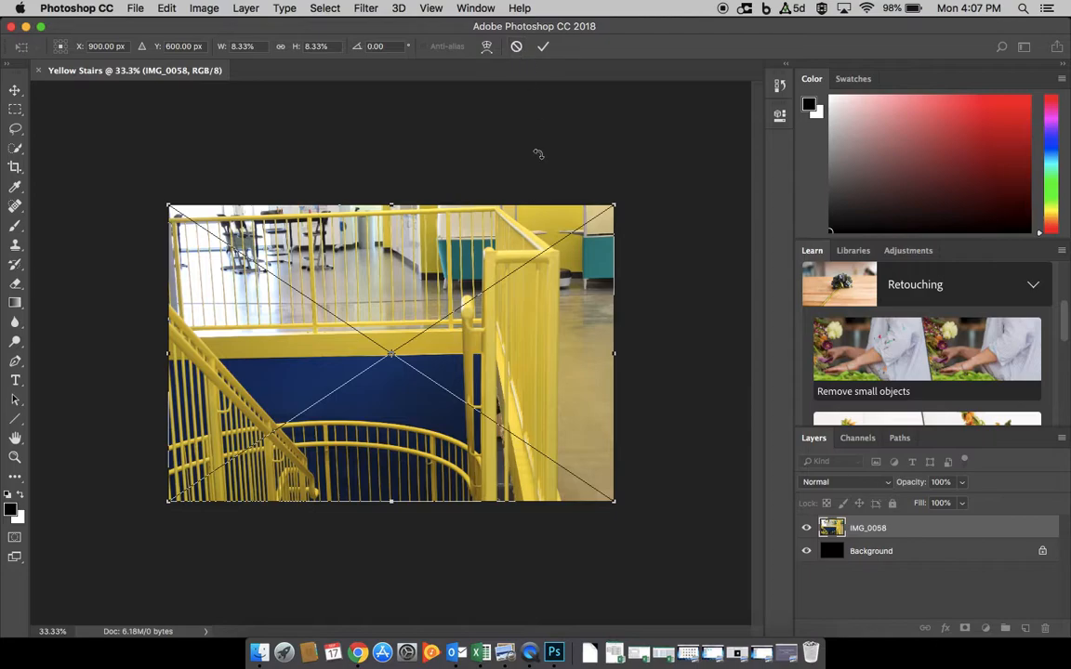
{"action": "key", "text": "Return"}
{"action": "key", "text": "e"}
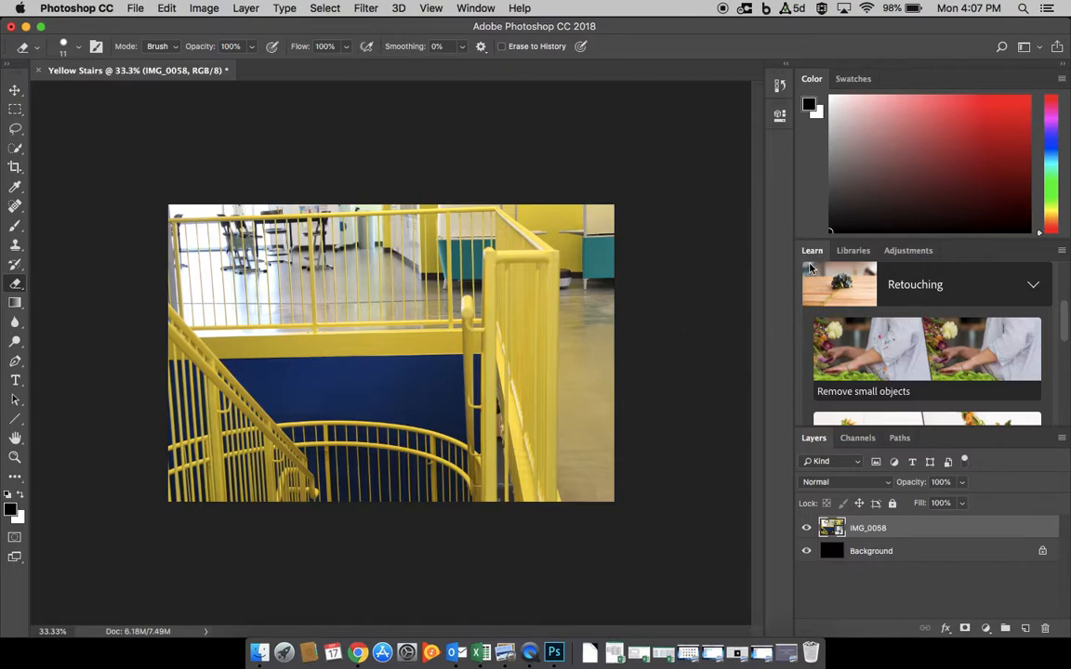
- Look through the built-in Learn Photoshop tutorials, including Retouching, Combining Images and Graphic Design
{"action": "scroll", "coordinate": [899, 302], "scroll_direction": "down", "scroll_amount": 2}
{"action": "scroll", "coordinate": [900, 307], "scroll_direction": "down", "scroll_amount": 1}
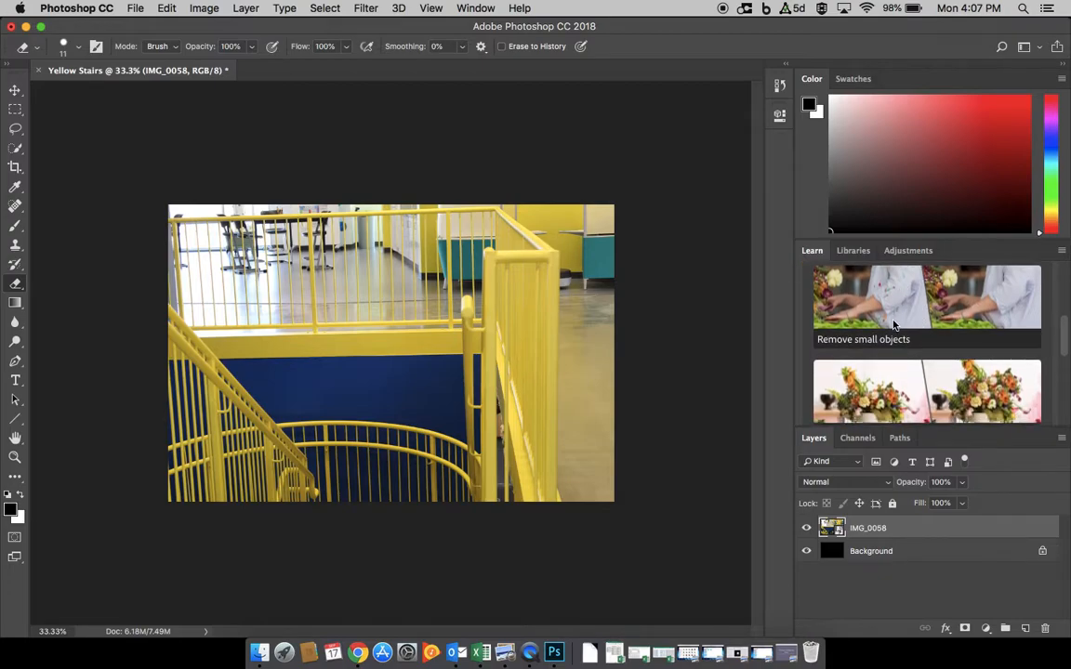
{"action": "scroll", "coordinate": [893, 326], "scroll_direction": "down", "scroll_amount": 3}
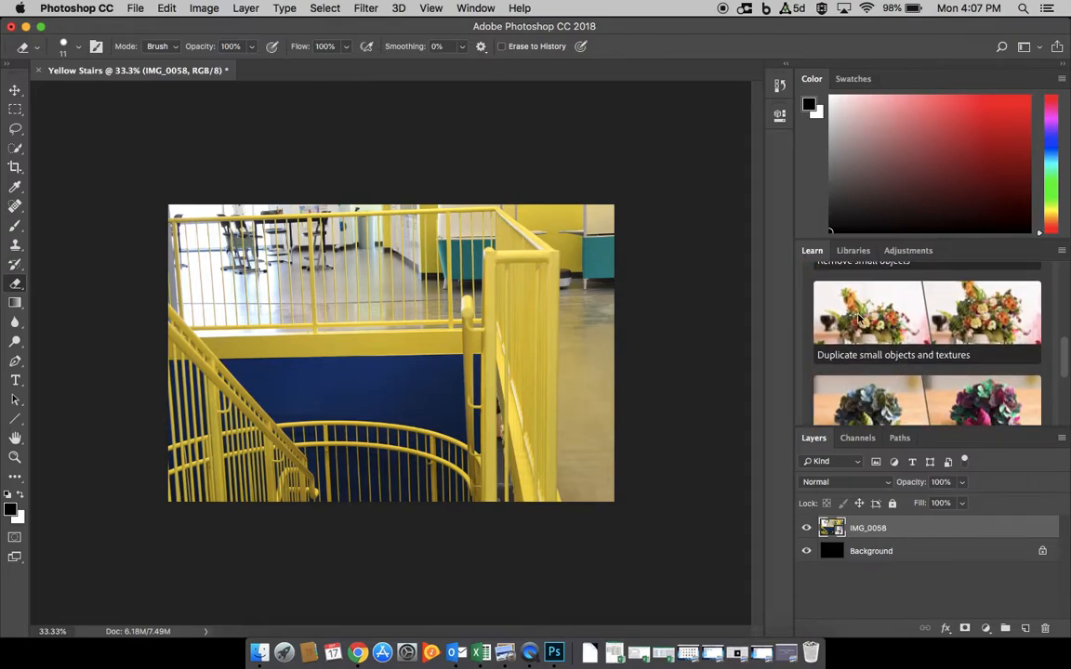
{"action": "scroll", "coordinate": [917, 365], "scroll_direction": "down", "scroll_amount": 3}
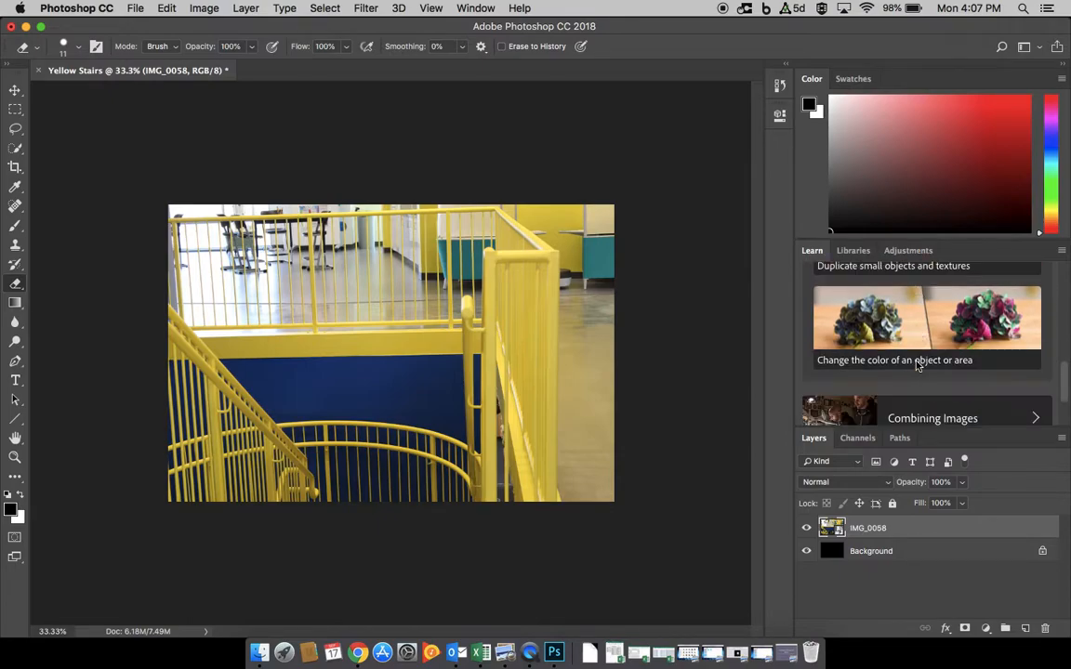
{"action": "scroll", "coordinate": [967, 341], "scroll_direction": "down", "scroll_amount": 3}
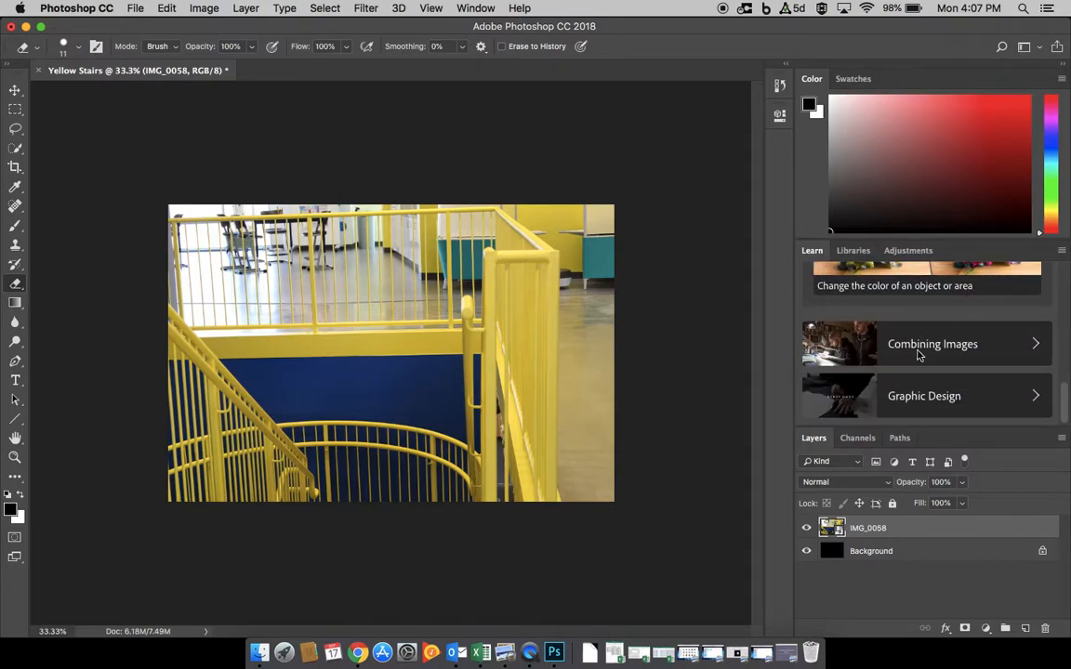
{"action": "scroll", "coordinate": [934, 344], "scroll_direction": "up", "scroll_amount": 8}
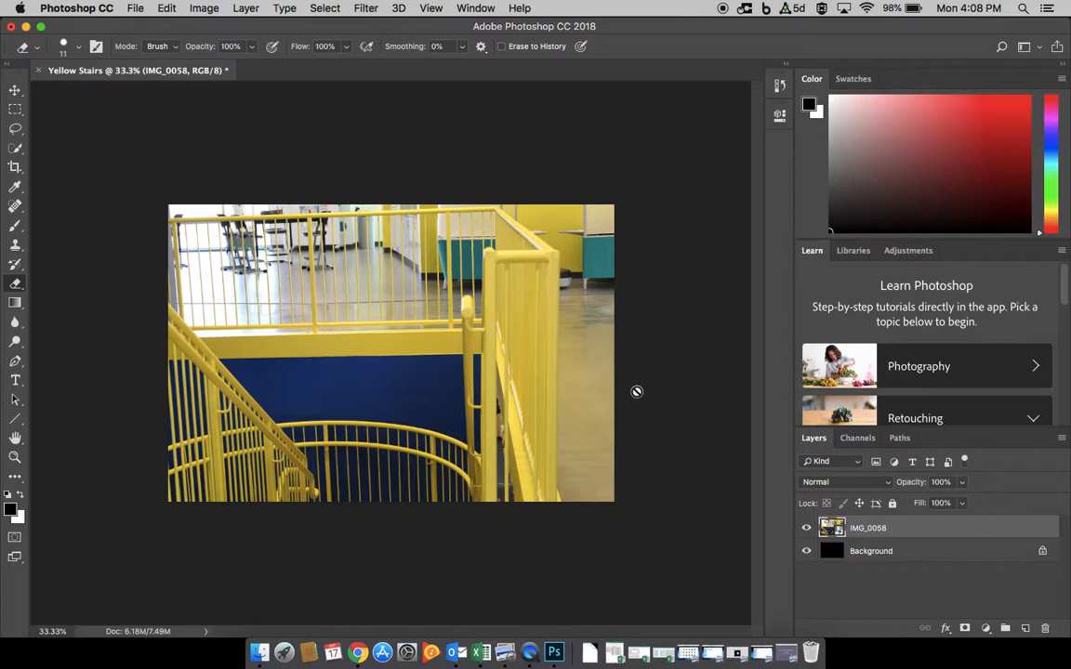
- Rasterize the IMG_0058 smart object and check its layer options for Rasterize Layer
{"action": "left_click", "coordinate": [521, 356]}
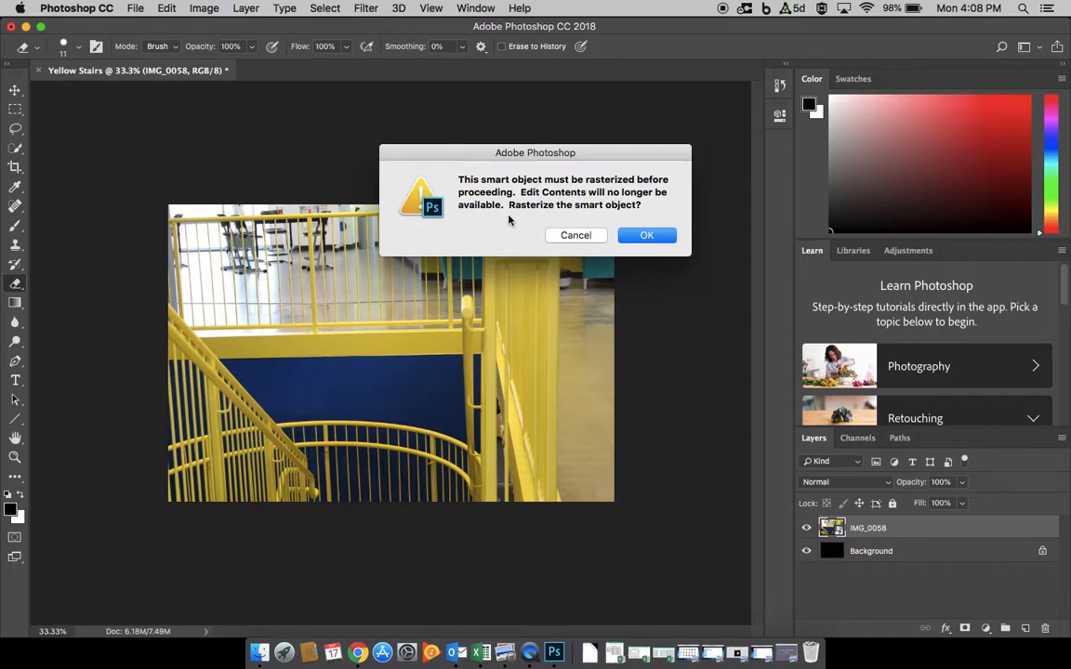
{"action": "left_click", "coordinate": [641, 235]}
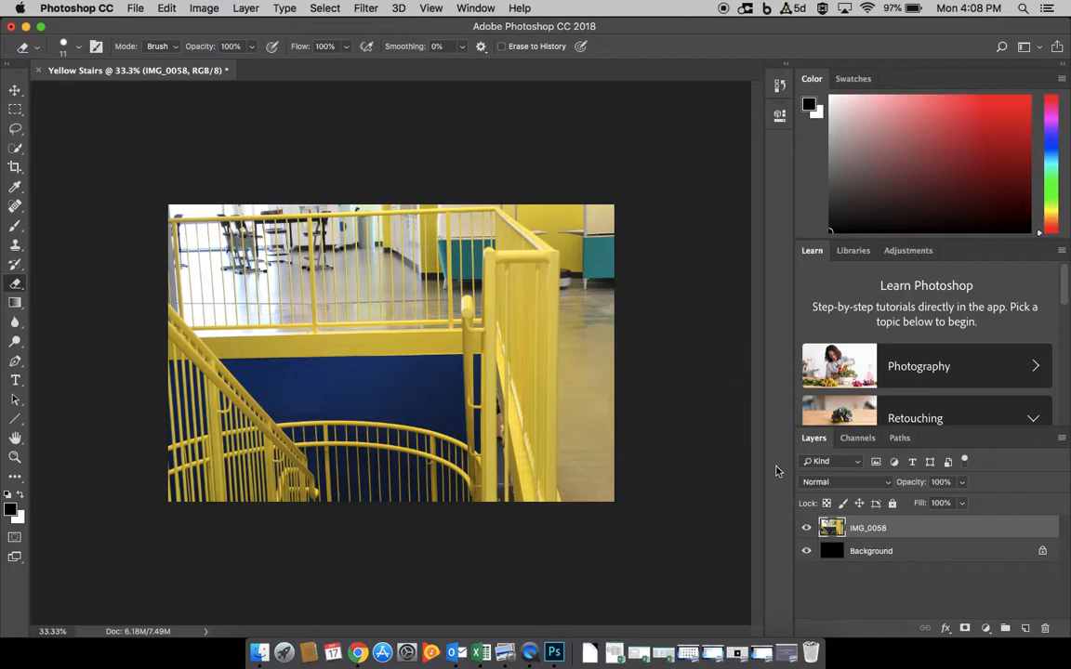
{"action": "right_click", "coordinate": [865, 530]}
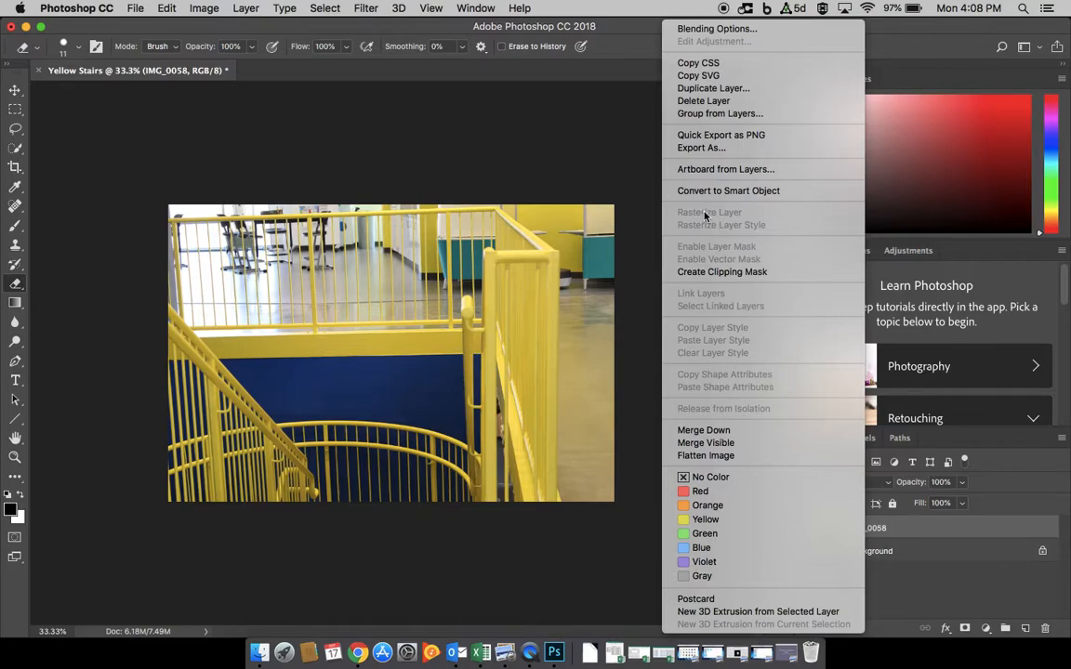
{"action": "left_click", "coordinate": [641, 188]}
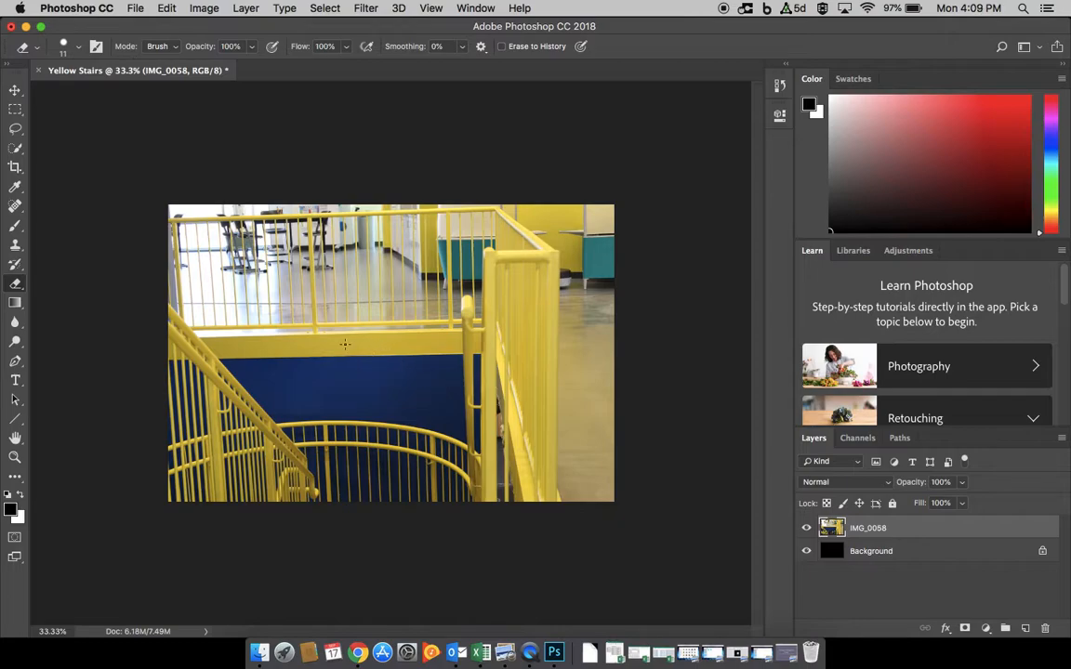
- Select the entire photo and try a brightness of 2 in Brightness/Contrast, resetting the brightness to 0
{"action": "left_click", "coordinate": [325, 8]}
{"action": "left_click", "coordinate": [326, 26]}
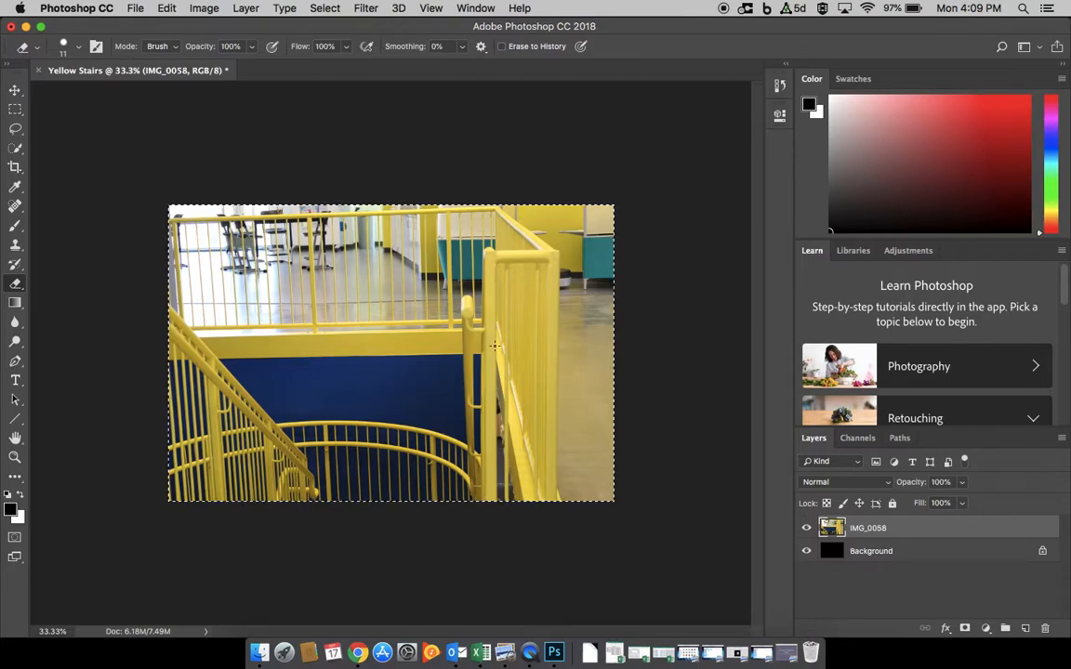
{"action": "left_click", "coordinate": [211, 8]}
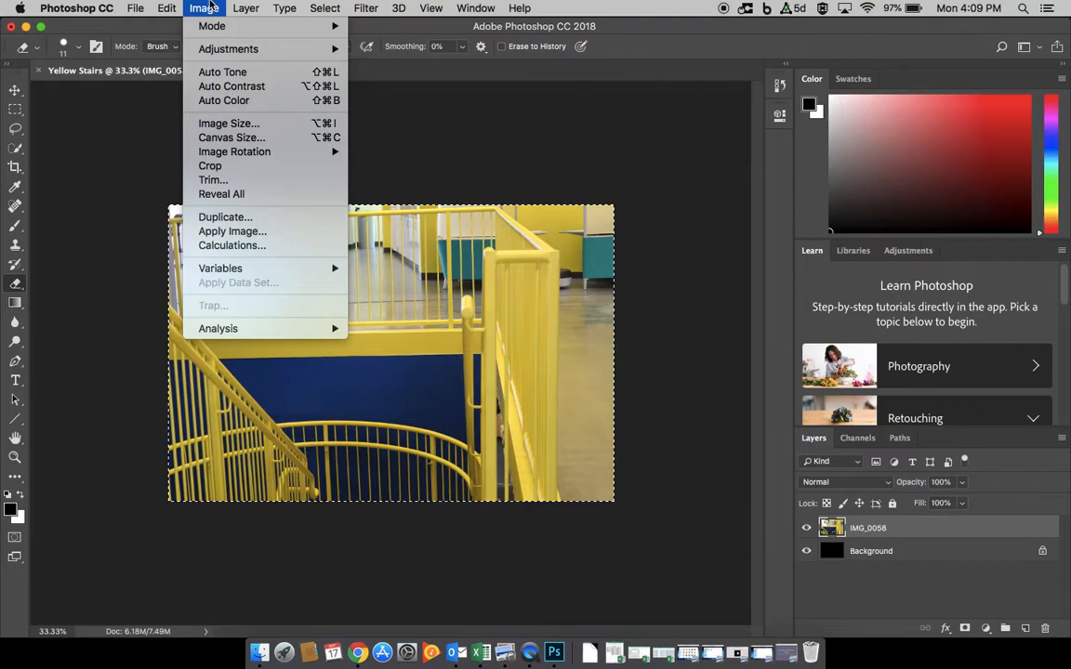
{"action": "mouse_move", "coordinate": [218, 49]}
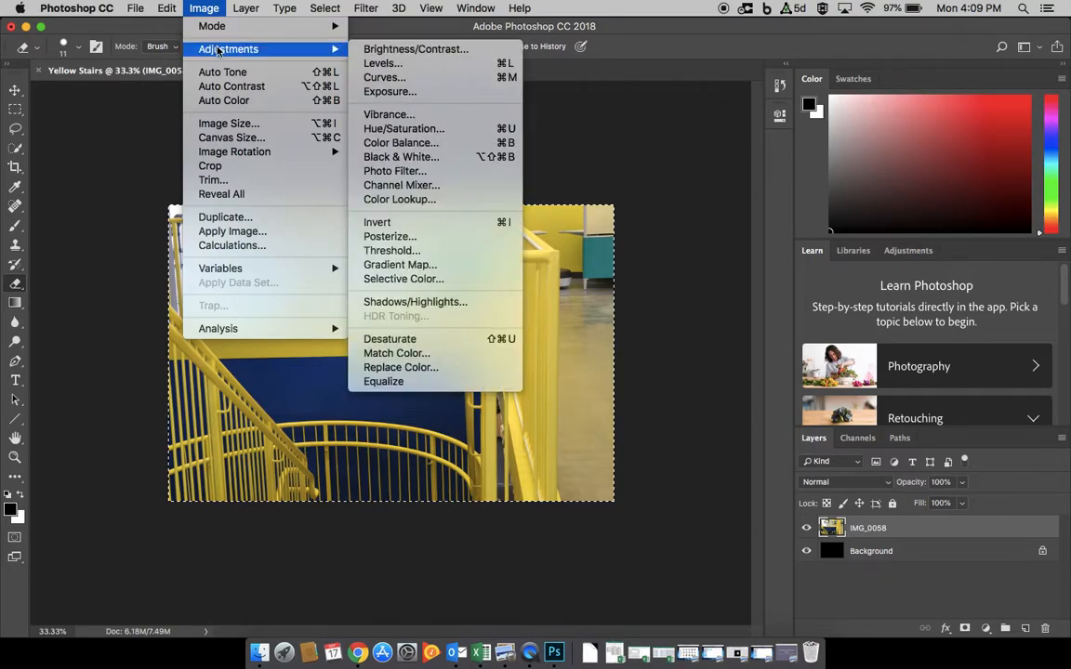
{"action": "left_click", "coordinate": [384, 52]}
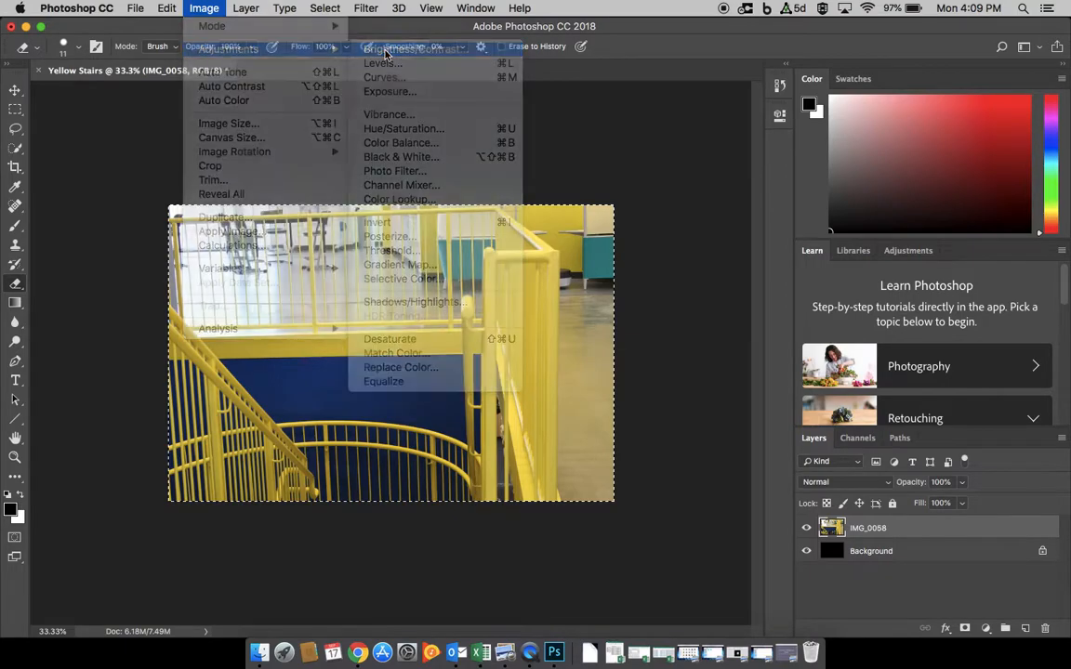
{"action": "left_click_drag", "start_coordinate": [553, 176], "coordinate": [647, 109]}
{"action": "mouse_move", "coordinate": [597, 151]}
{"action": "left_mouse_down"}
{"action": "mouse_move", "coordinate": [502, 159]}
{"action": "mouse_move", "coordinate": [607, 150]}
{"action": "mouse_move", "coordinate": [666, 162]}
{"action": "mouse_move", "coordinate": [598, 160]}
{"action": "left_mouse_up"}
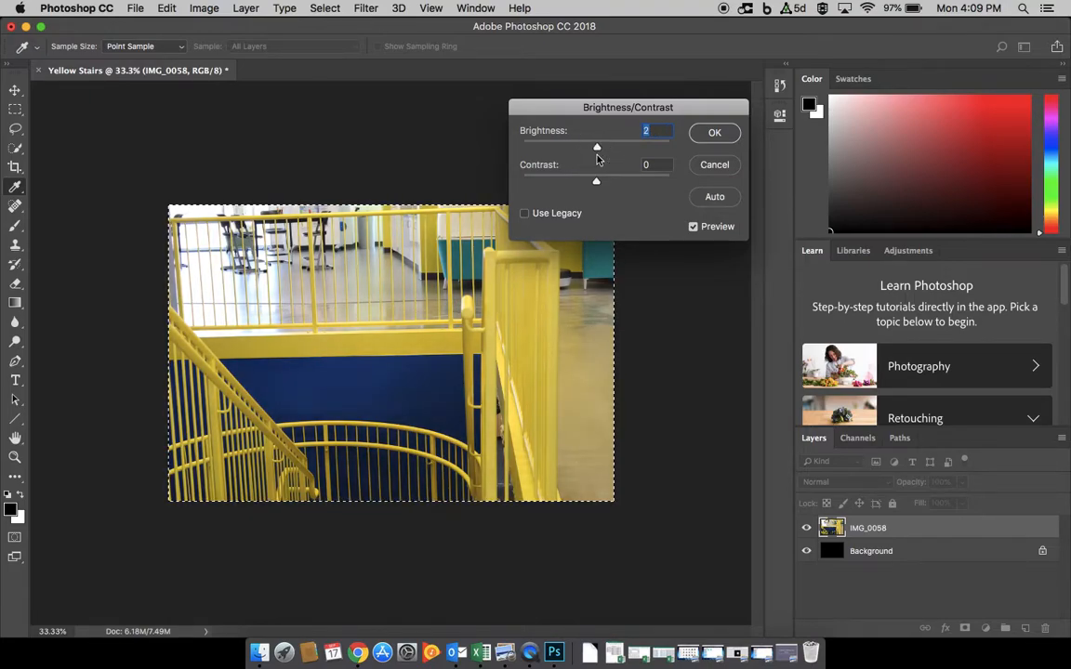
{"action": "left_click", "coordinate": [598, 156]}
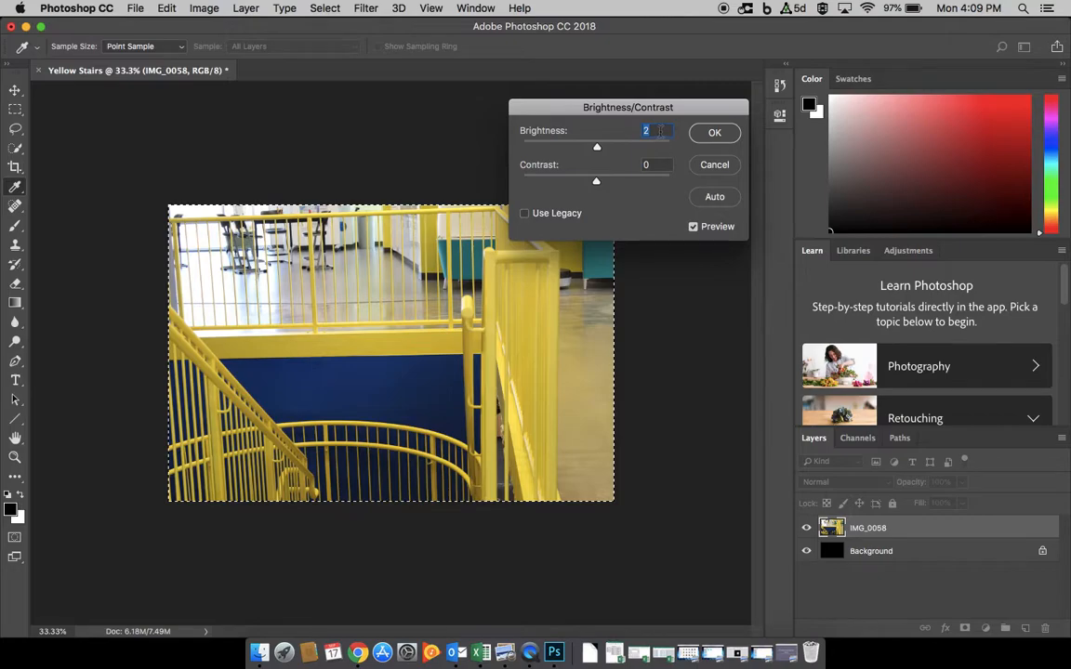
{"action": "type", "text": "0"}
- Try contrast 91 and the automatic correction in Brightness/Contrast, and cancel the adjustment
{"action": "left_click", "coordinate": [597, 183]}
{"action": "left_click_drag", "start_coordinate": [598, 186], "coordinate": [665, 196]}
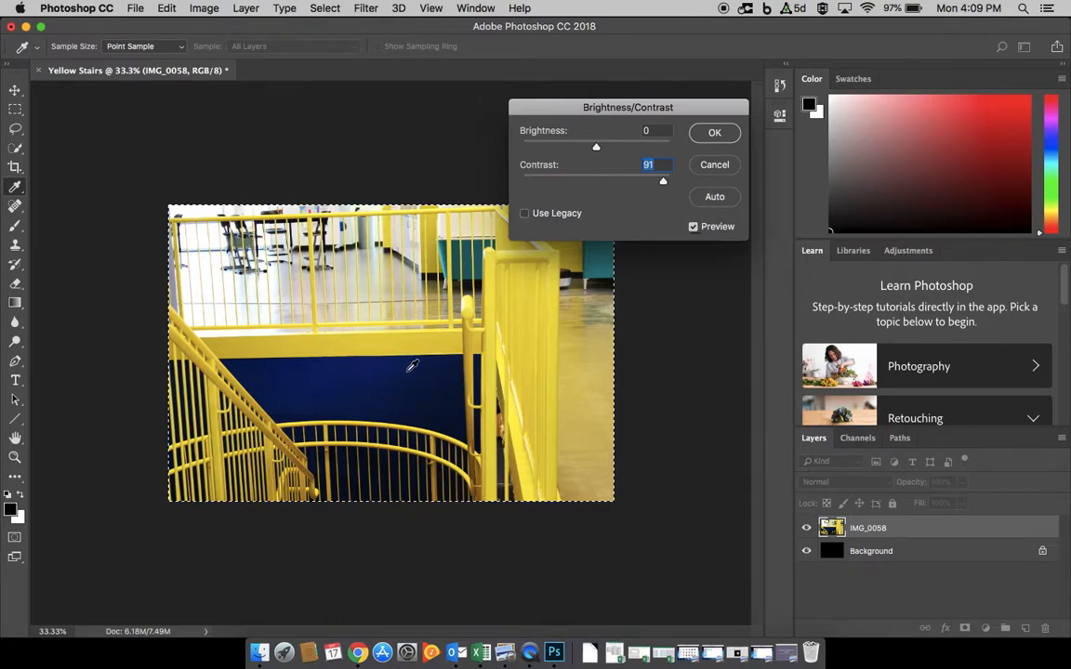
{"action": "left_click_drag", "start_coordinate": [662, 183], "coordinate": [598, 186]}
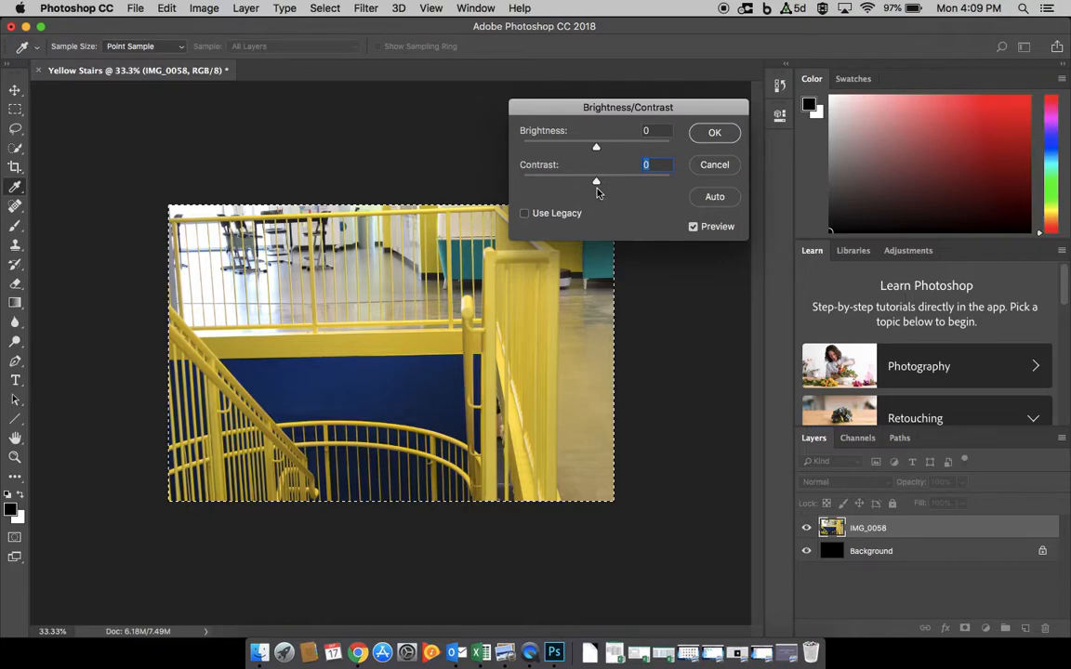
{"action": "left_click", "coordinate": [712, 229]}
{"action": "left_click", "coordinate": [711, 229]}
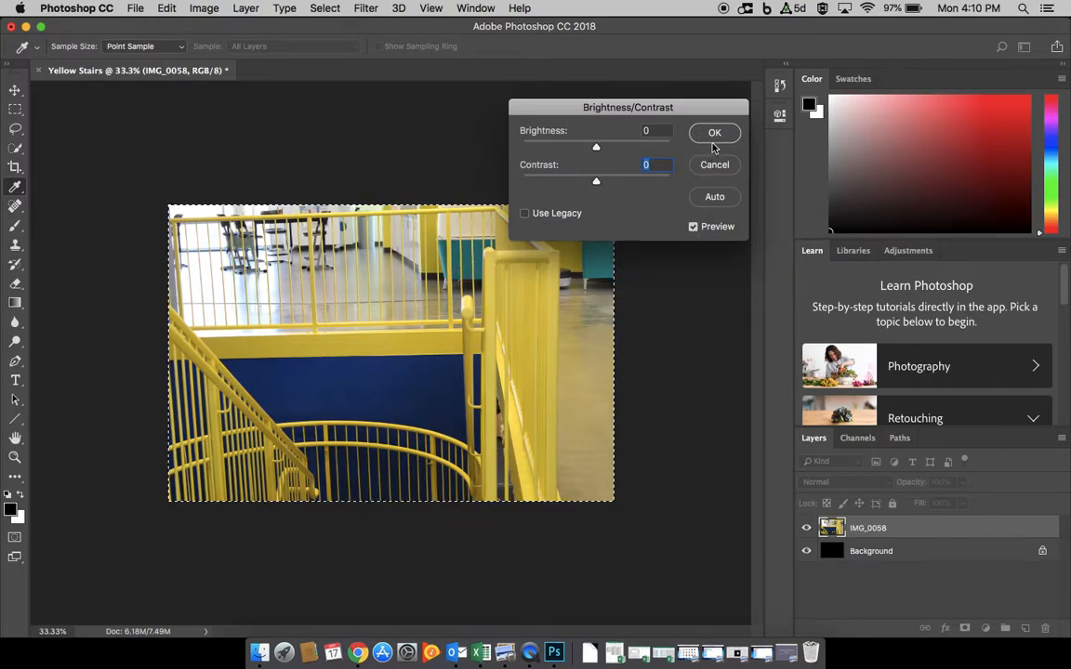
{"action": "left_click", "coordinate": [707, 201]}
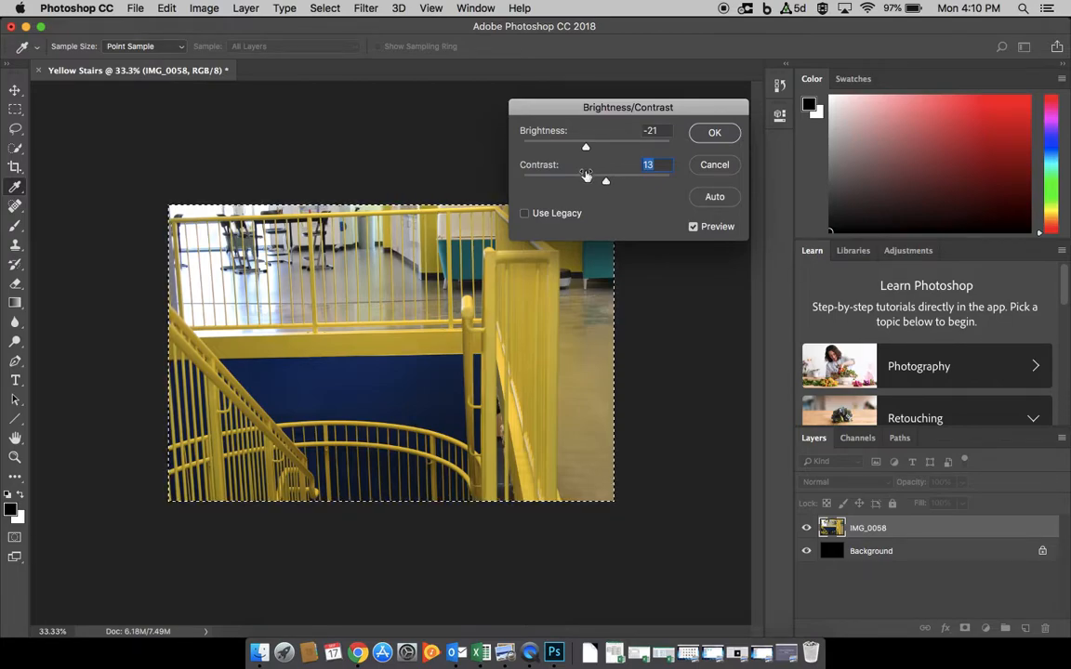
{"action": "left_click", "coordinate": [713, 168]}
{"action": "key", "text": "e"}
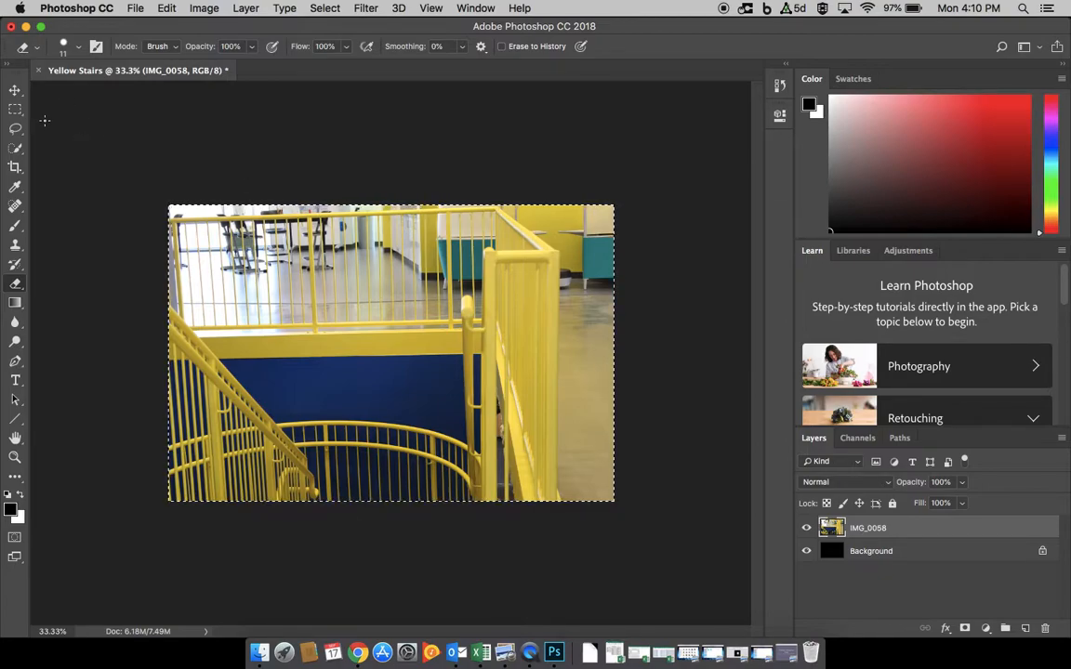
- Clear the full-image selection and use Quick Selection to select the bright area behind the upper-left railing, trimming its upper edge
{"action": "left_click", "coordinate": [323, 8]}
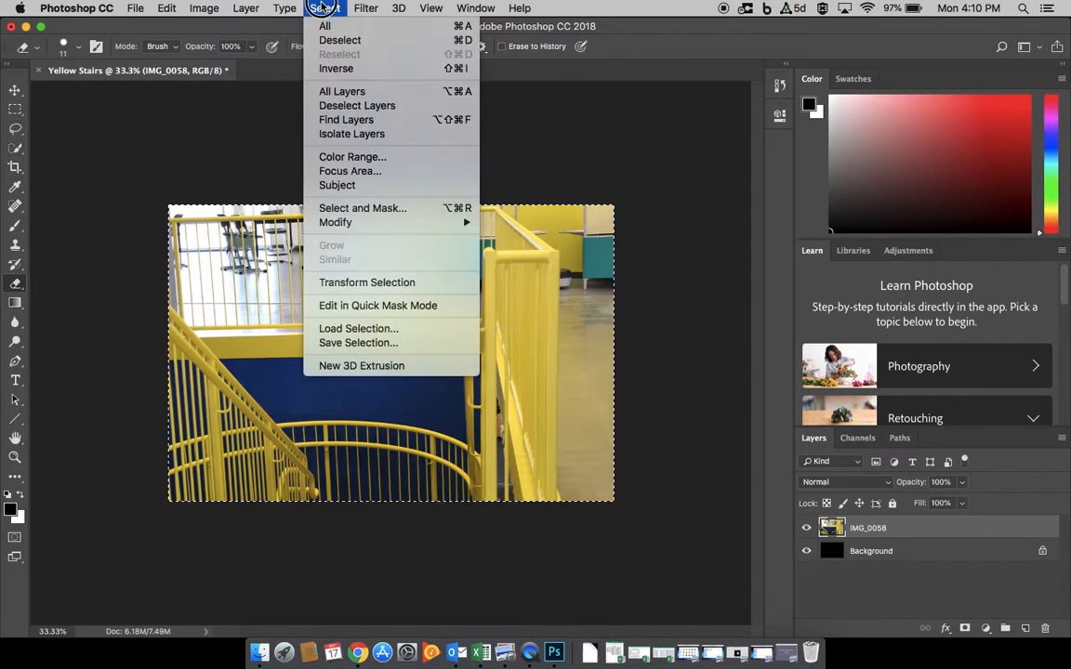
{"action": "left_click", "coordinate": [252, 121]}
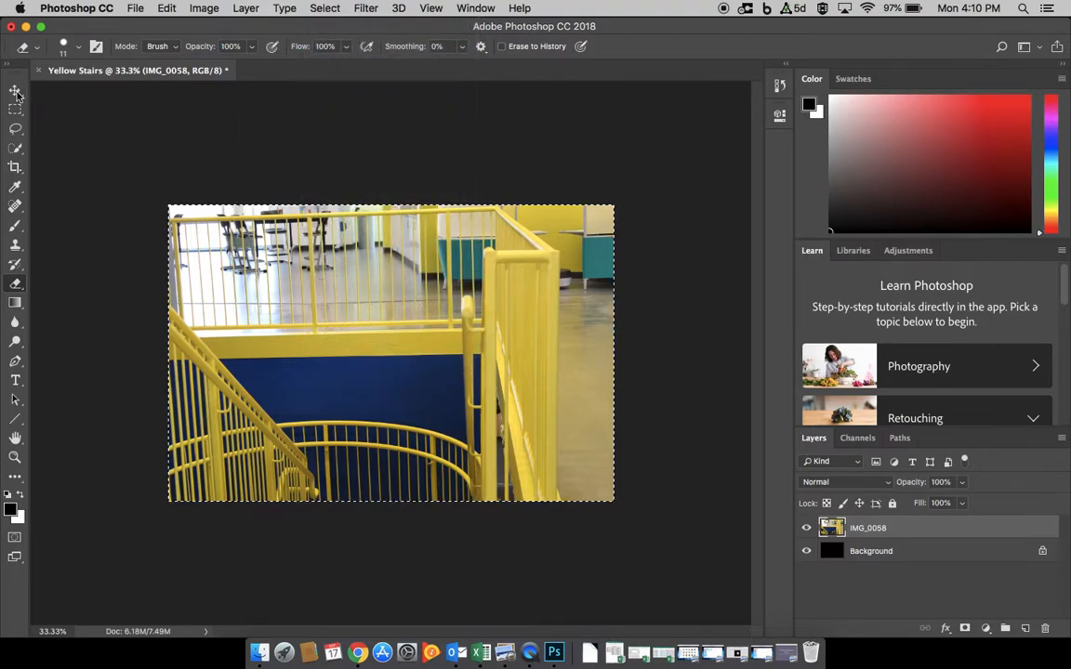
{"action": "left_click", "coordinate": [17, 151]}
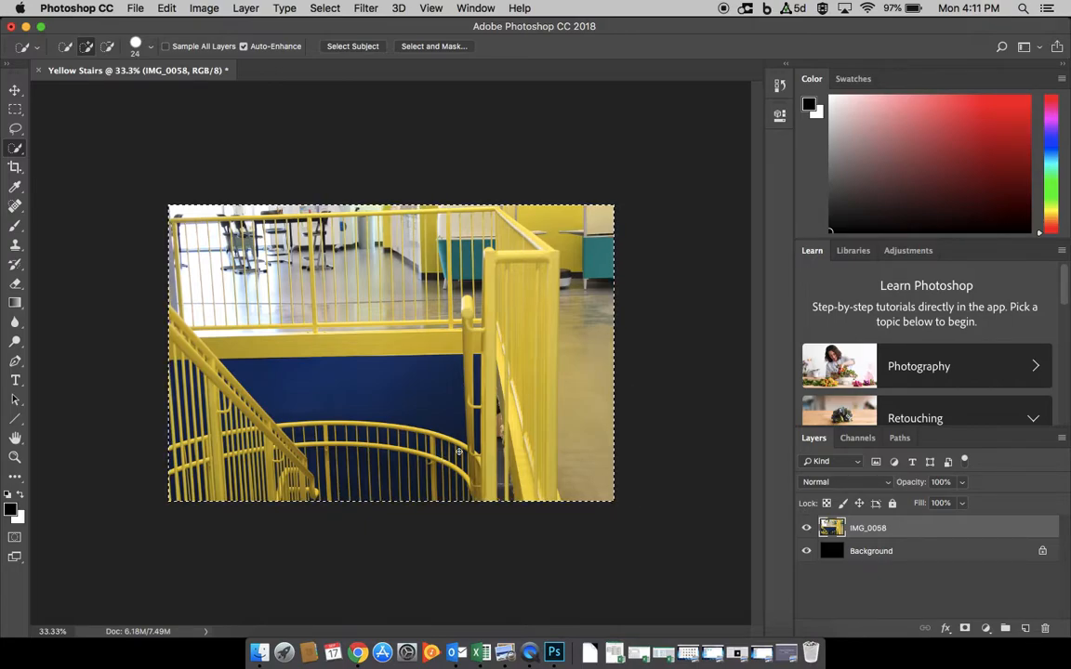
{"action": "key", "text": "super+d"}
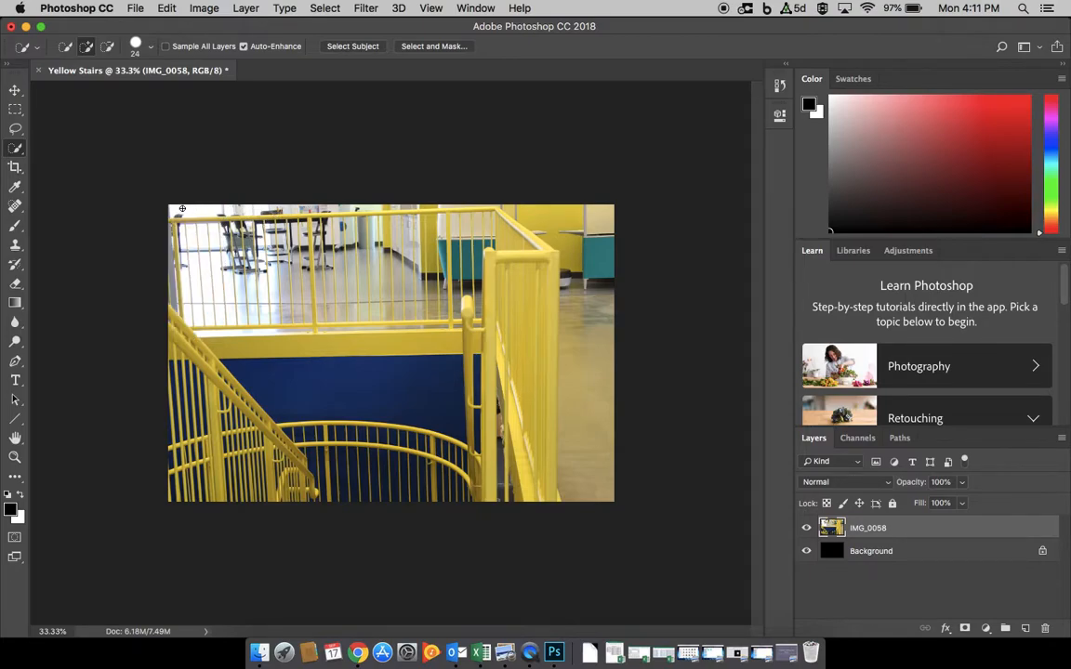
{"action": "mouse_move", "coordinate": [171, 205]}
{"action": "left_mouse_down"}
{"action": "mouse_move", "coordinate": [205, 217]}
{"action": "mouse_move", "coordinate": [240, 210]}
{"action": "mouse_move", "coordinate": [249, 221]}
{"action": "mouse_move", "coordinate": [282, 312]}
{"action": "mouse_move", "coordinate": [259, 325]}
{"action": "mouse_move", "coordinate": [204, 314]}
{"action": "mouse_move", "coordinate": [180, 279]}
{"action": "mouse_move", "coordinate": [217, 227]}
{"action": "mouse_move", "coordinate": [246, 225]}
{"action": "mouse_move", "coordinate": [217, 231]}
{"action": "mouse_move", "coordinate": [257, 263]}
{"action": "mouse_move", "coordinate": [232, 232]}
{"action": "mouse_move", "coordinate": [249, 225]}
{"action": "mouse_move", "coordinate": [283, 261]}
{"action": "mouse_move", "coordinate": [277, 234]}
{"action": "mouse_move", "coordinate": [323, 229]}
{"action": "left_mouse_up"}
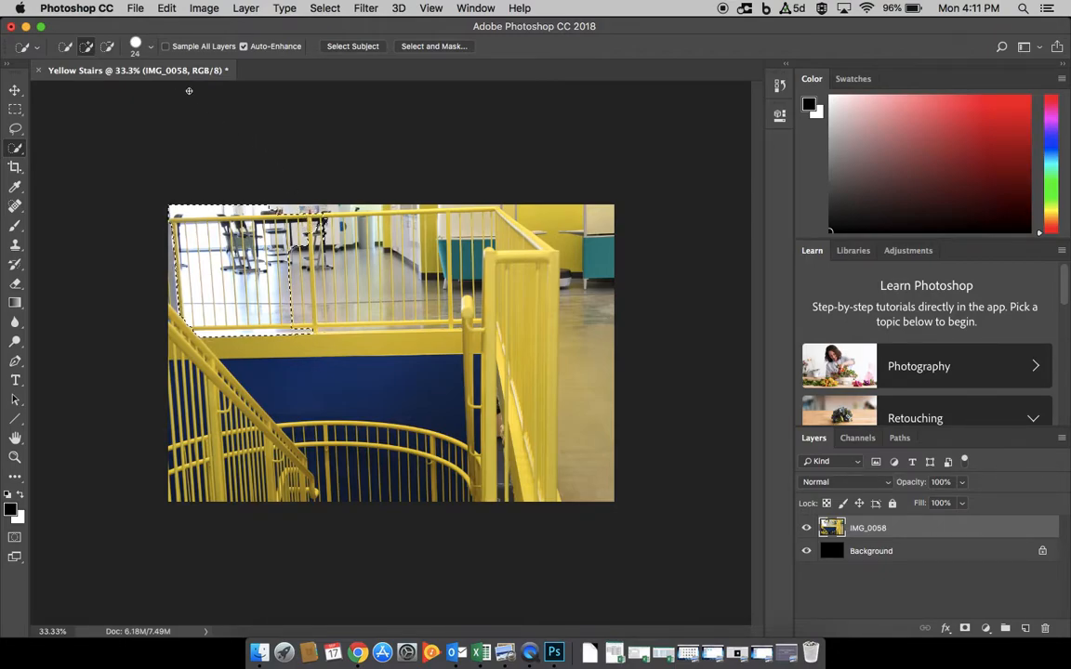
{"action": "left_click", "coordinate": [108, 47]}
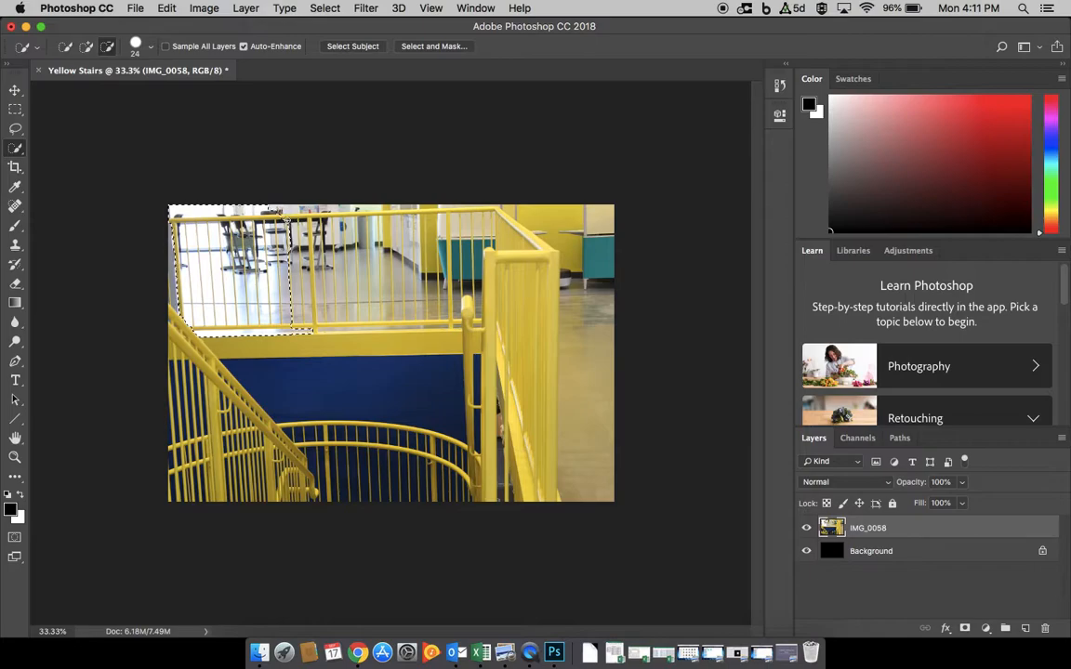
{"action": "left_click", "coordinate": [86, 47]}
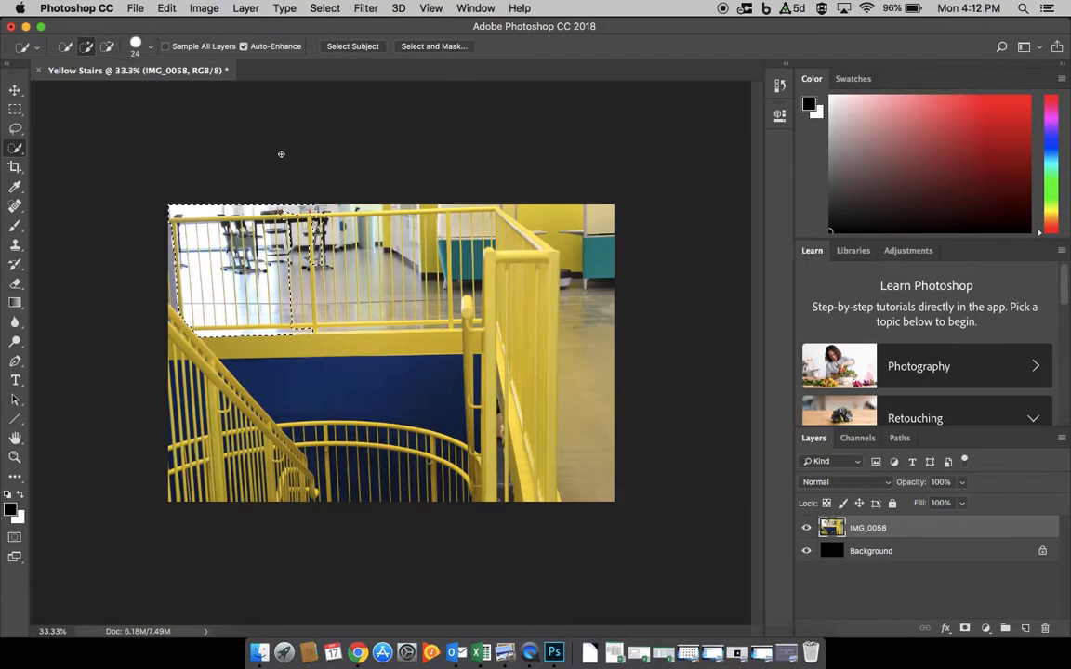
{"action": "key", "text": "alt"}
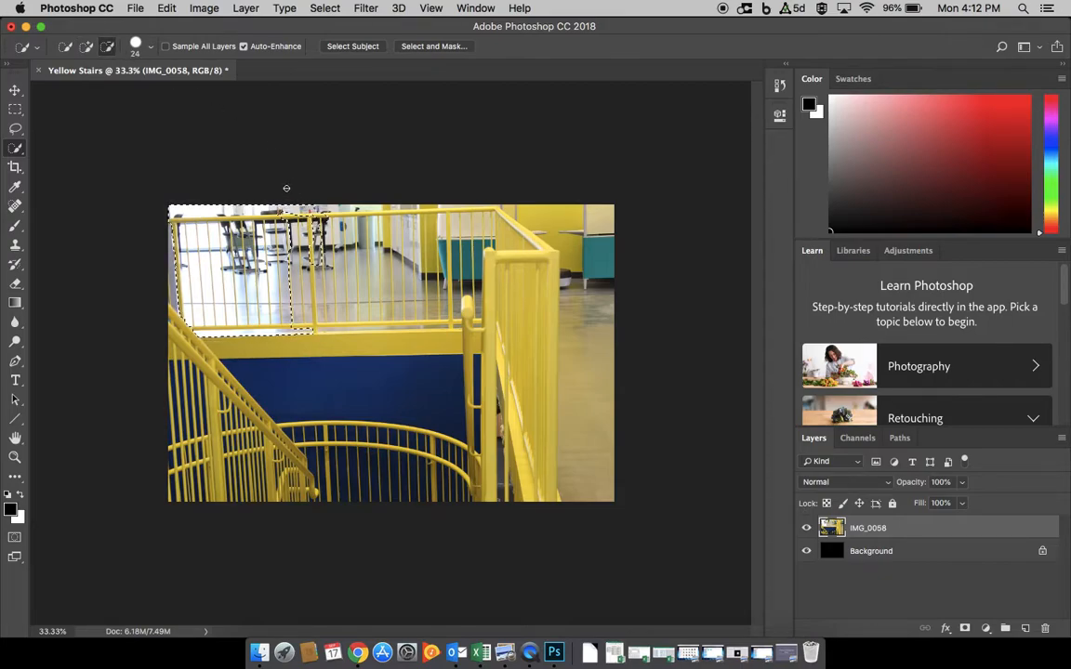
{"action": "key", "text": "alt"}
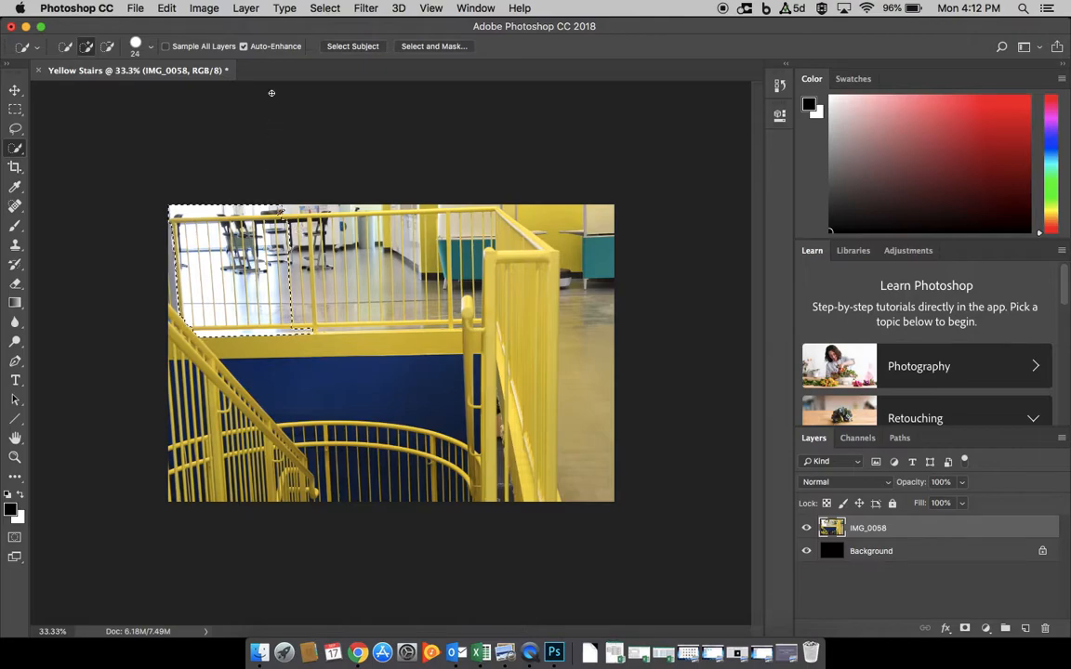
- Apply Brightness/Contrast to the selected railing area with brightness -103 and contrast -30, and deselect it
{"action": "left_click", "coordinate": [204, 8]}
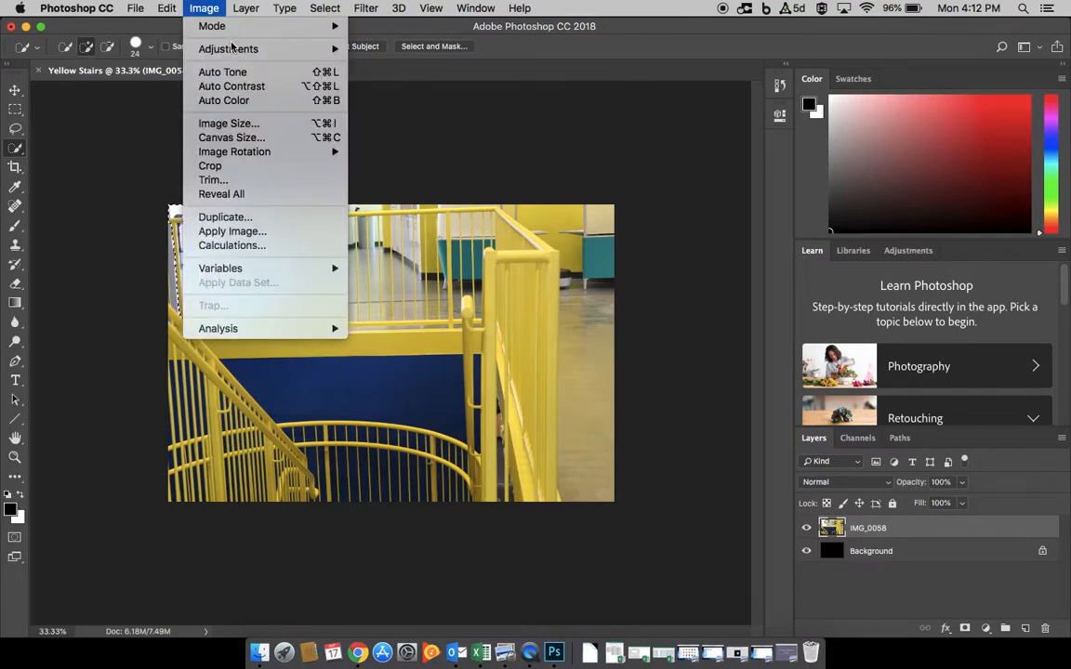
{"action": "mouse_move", "coordinate": [228, 49]}
{"action": "left_click", "coordinate": [372, 49]}
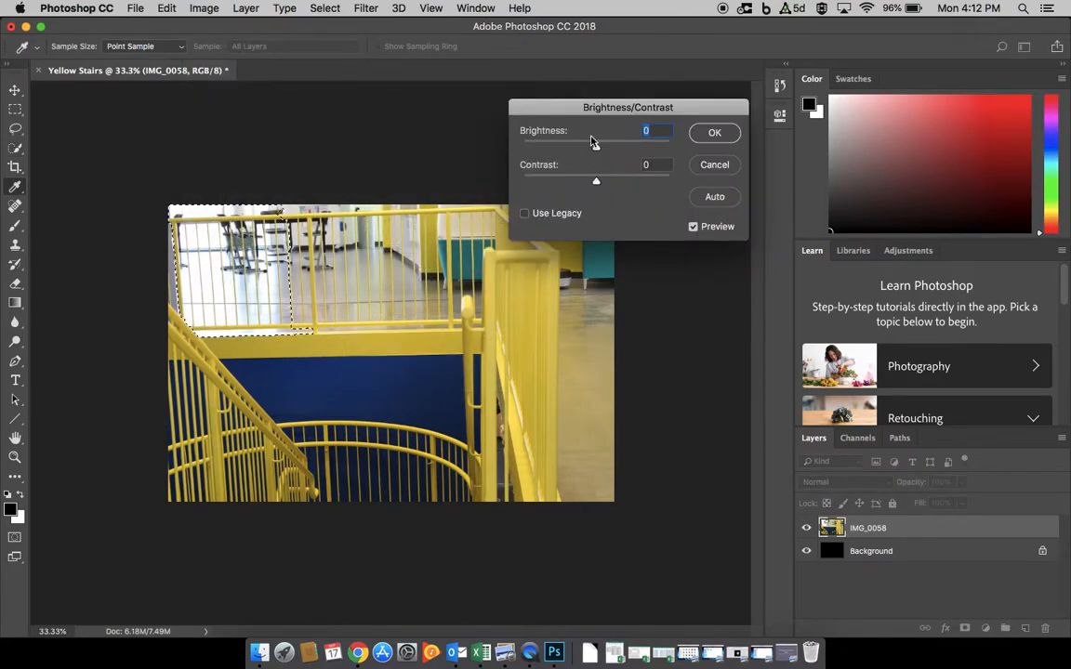
{"action": "left_click_drag", "start_coordinate": [596, 147], "coordinate": [547, 150]}
{"action": "left_click_drag", "start_coordinate": [596, 181], "coordinate": [554, 186]}
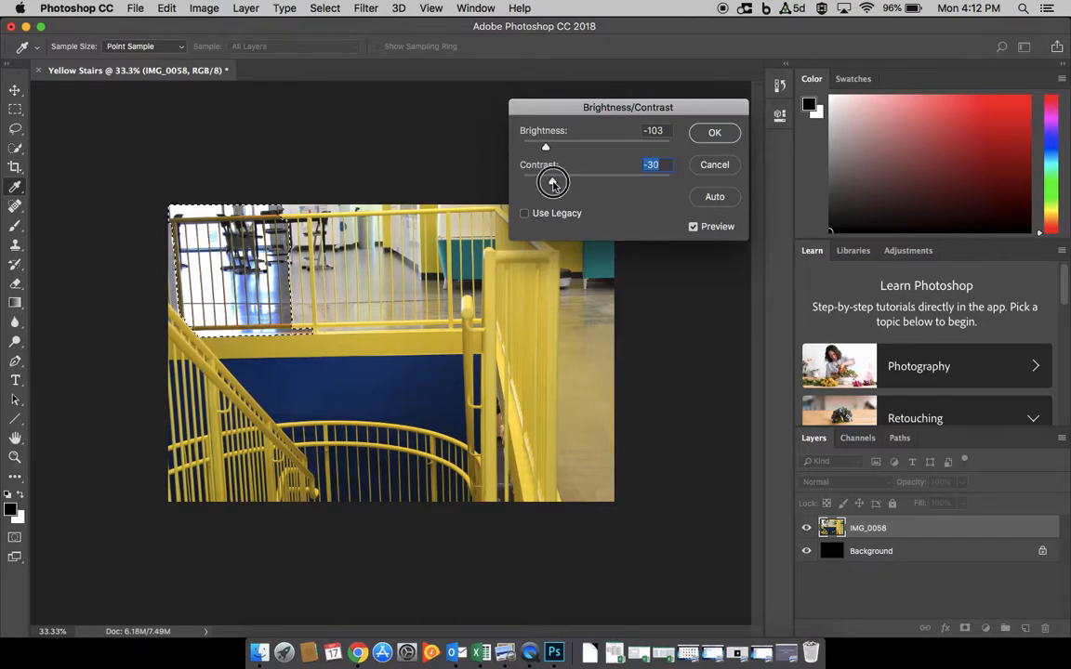
{"action": "left_click", "coordinate": [714, 133]}
{"action": "key", "text": "w"}
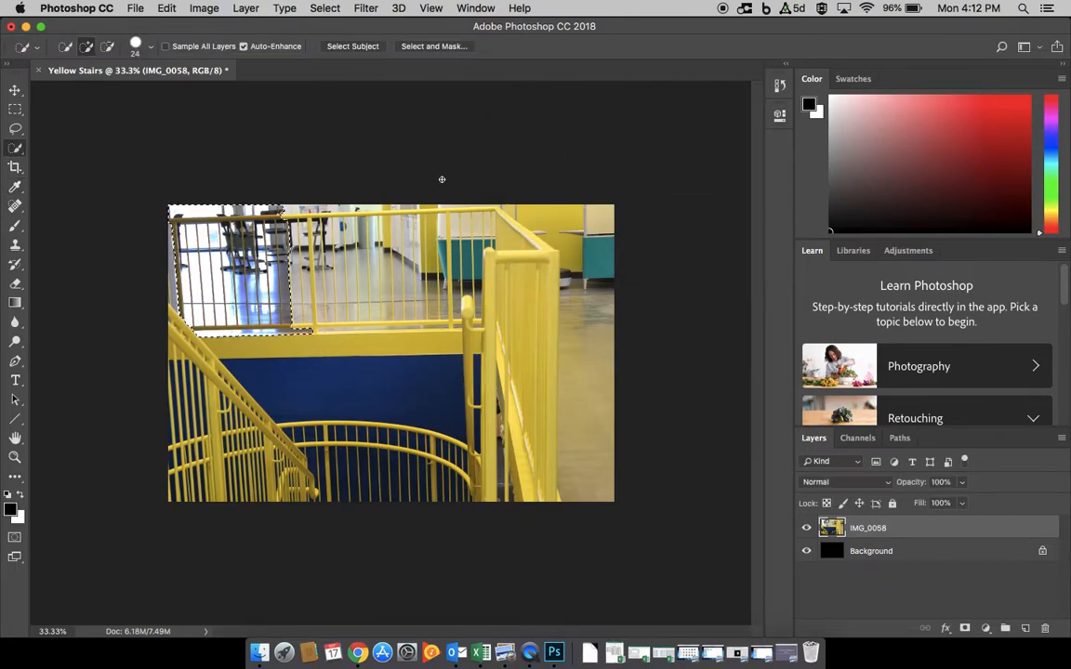
{"action": "left_click", "coordinate": [14, 90]}
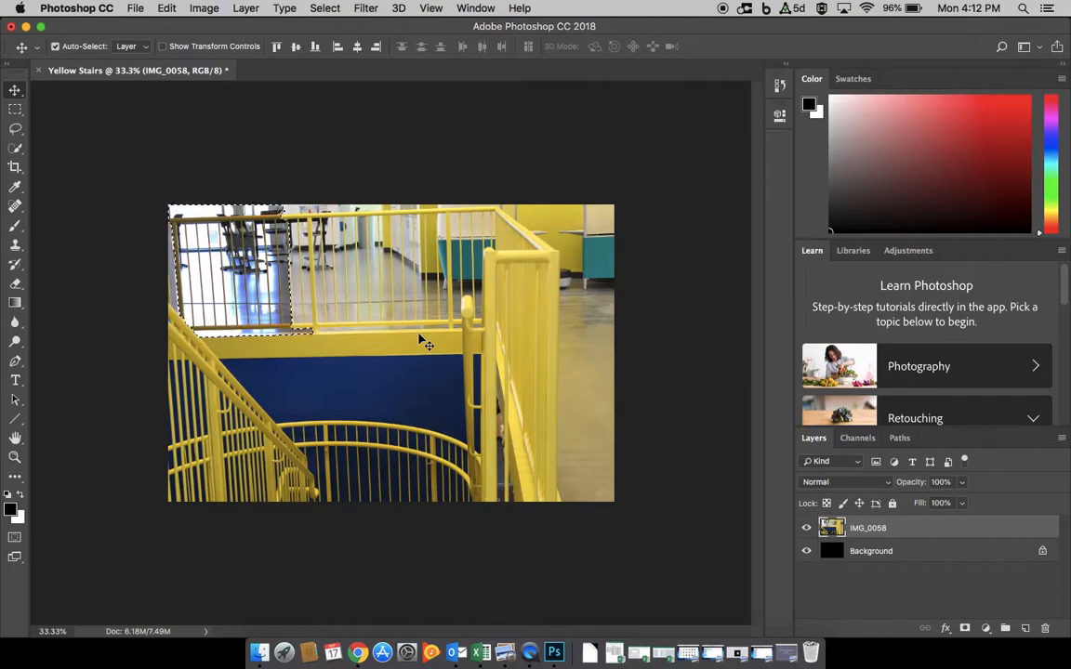
{"action": "key", "text": "super+d"}
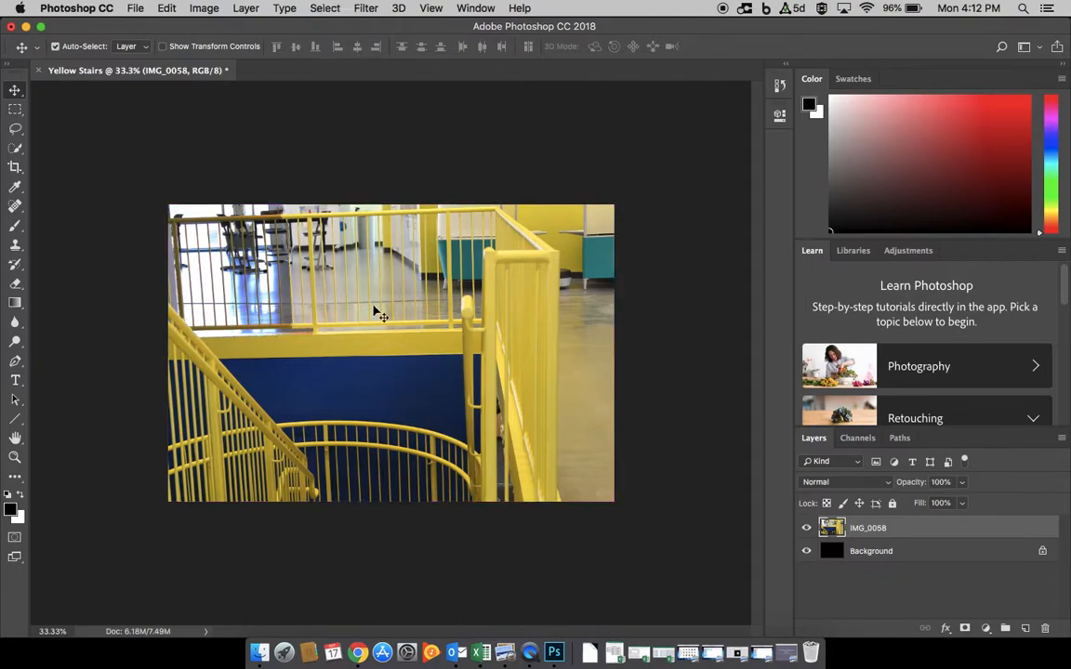
{"action": "left_click_drag", "start_coordinate": [323, 298], "coordinate": [330, 298]}
{"action": "mouse_move", "coordinate": [407, 293]}
{"action": "left_mouse_down"}
{"action": "mouse_move", "coordinate": [419, 314]}
{"action": "mouse_move", "coordinate": [400, 296]}
{"action": "left_mouse_up"}
{"action": "key", "text": "m"}
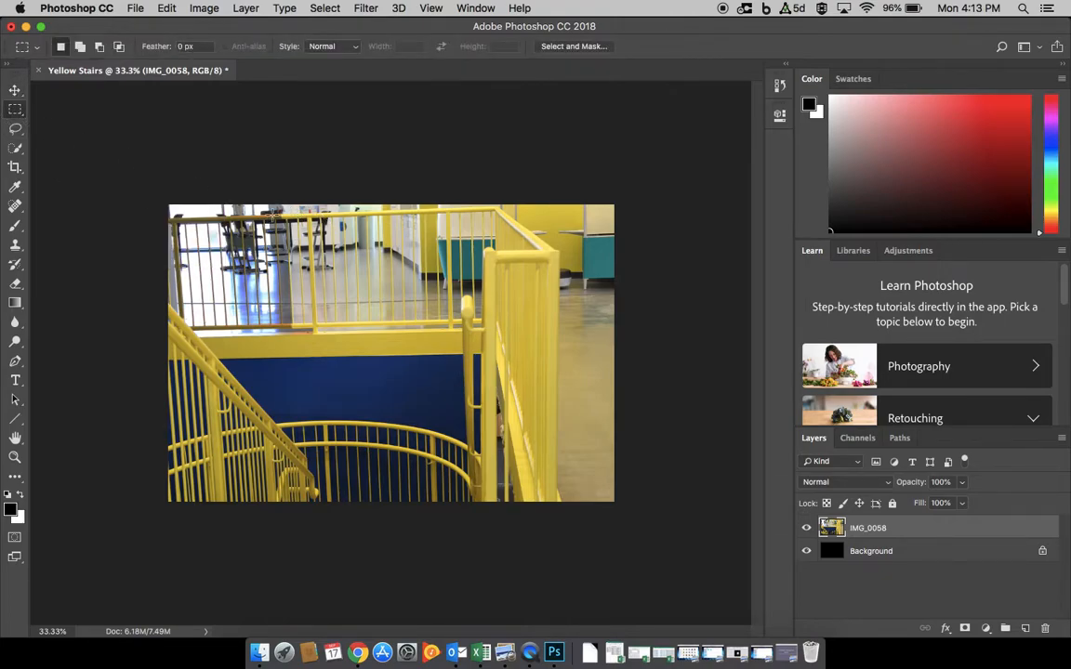
{"action": "left_click_drag", "start_coordinate": [293, 253], "coordinate": [431, 293]}
- Crop the image to remove the floor strip along the photo's right side and a strip along its upper edge
{"action": "left_click", "coordinate": [15, 168]}
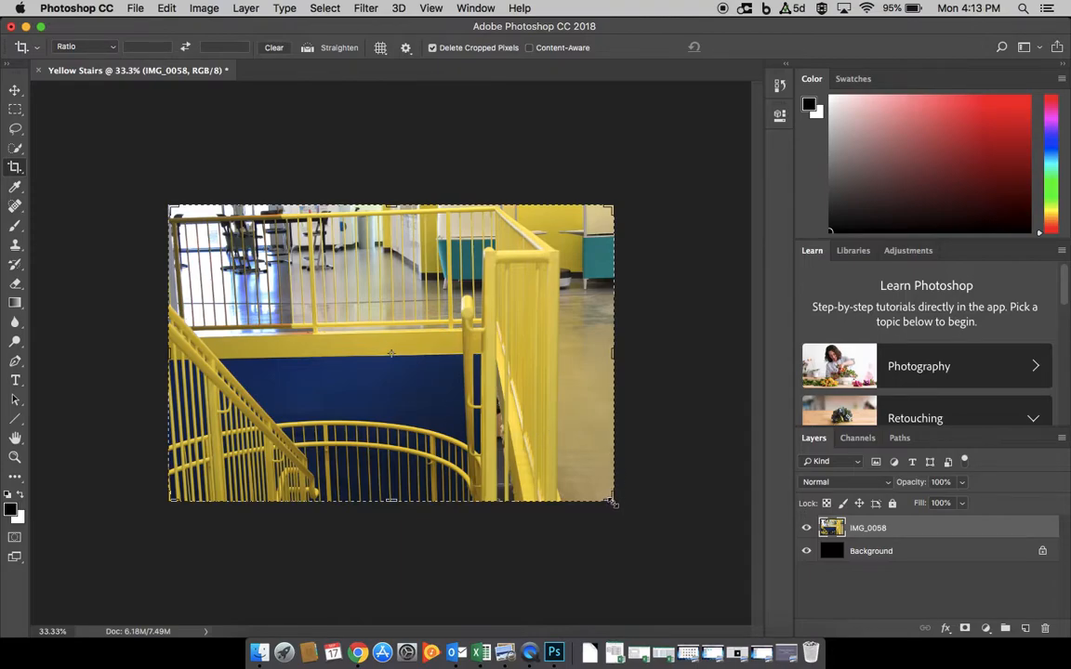
{"action": "mouse_move", "coordinate": [612, 502]}
{"action": "left_mouse_down"}
{"action": "mouse_move", "coordinate": [587, 482]}
{"action": "mouse_move", "coordinate": [613, 500]}
{"action": "left_mouse_up"}
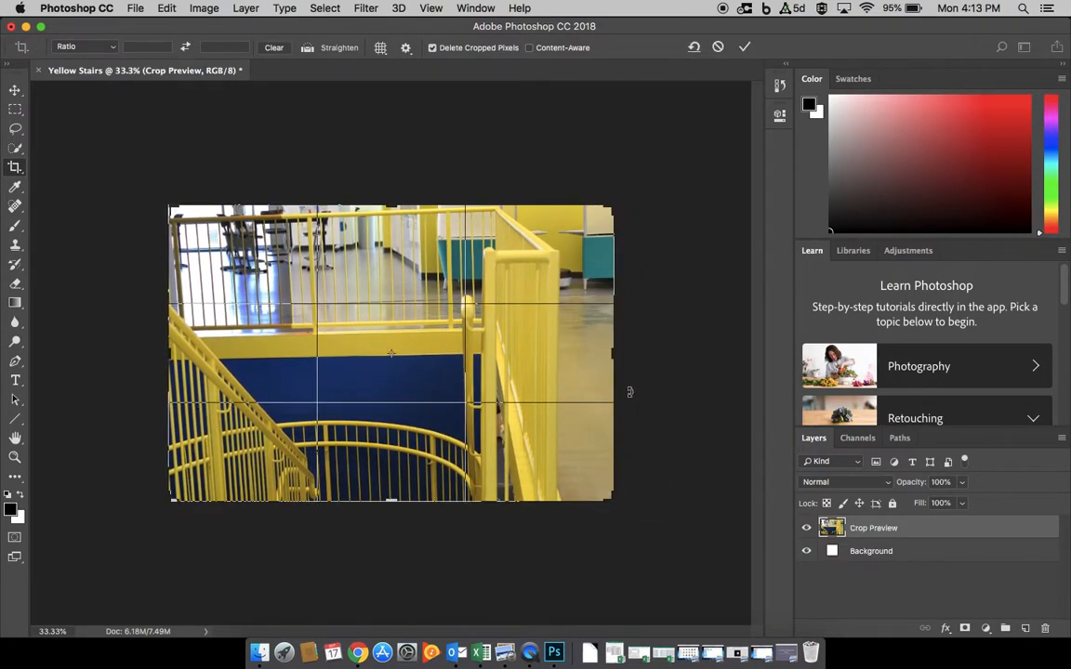
{"action": "mouse_move", "coordinate": [614, 354]}
{"action": "left_mouse_down"}
{"action": "mouse_move", "coordinate": [586, 355]}
{"action": "mouse_move", "coordinate": [664, 357]}
{"action": "mouse_move", "coordinate": [466, 353]}
{"action": "mouse_move", "coordinate": [614, 368]}
{"action": "left_mouse_up"}
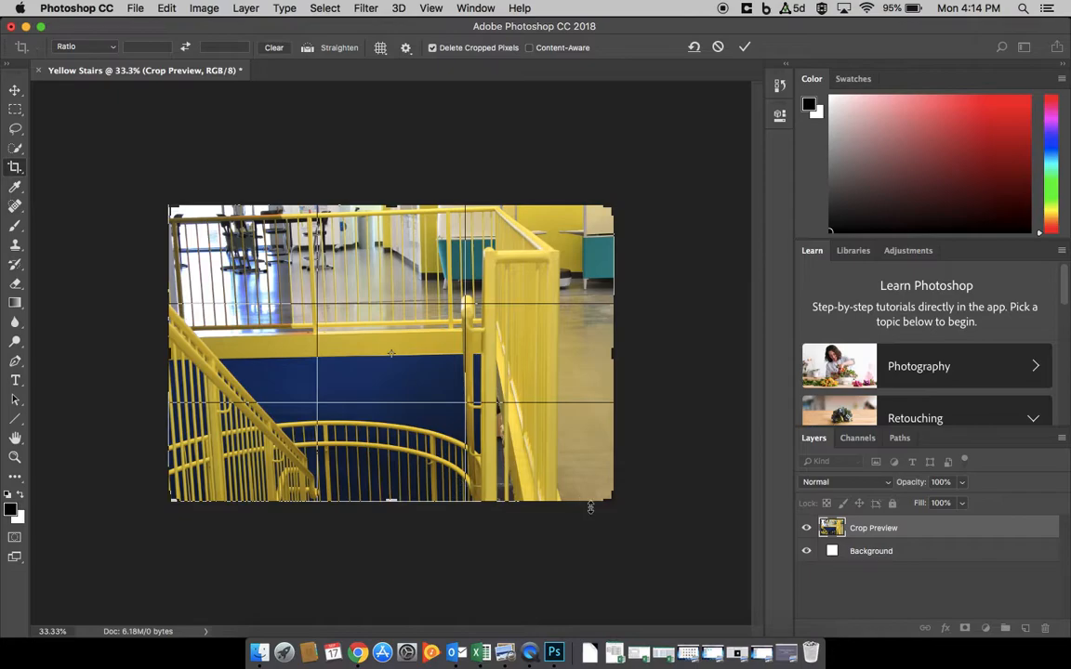
{"action": "left_click_drag", "start_coordinate": [614, 495], "coordinate": [584, 499]}
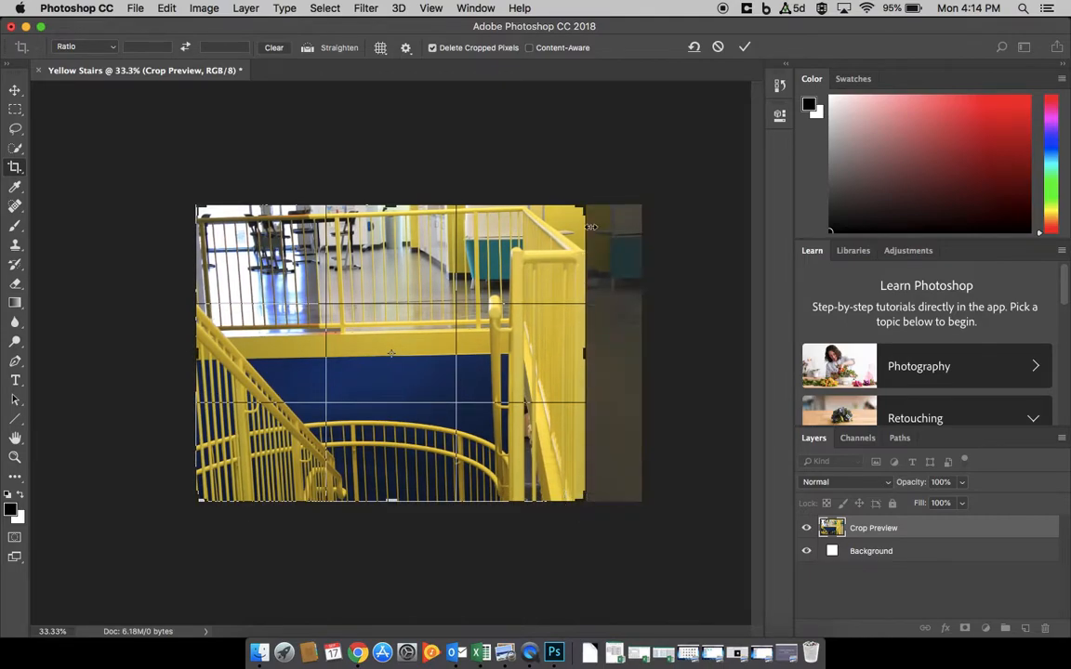
{"action": "left_click_drag", "start_coordinate": [584, 207], "coordinate": [588, 221]}
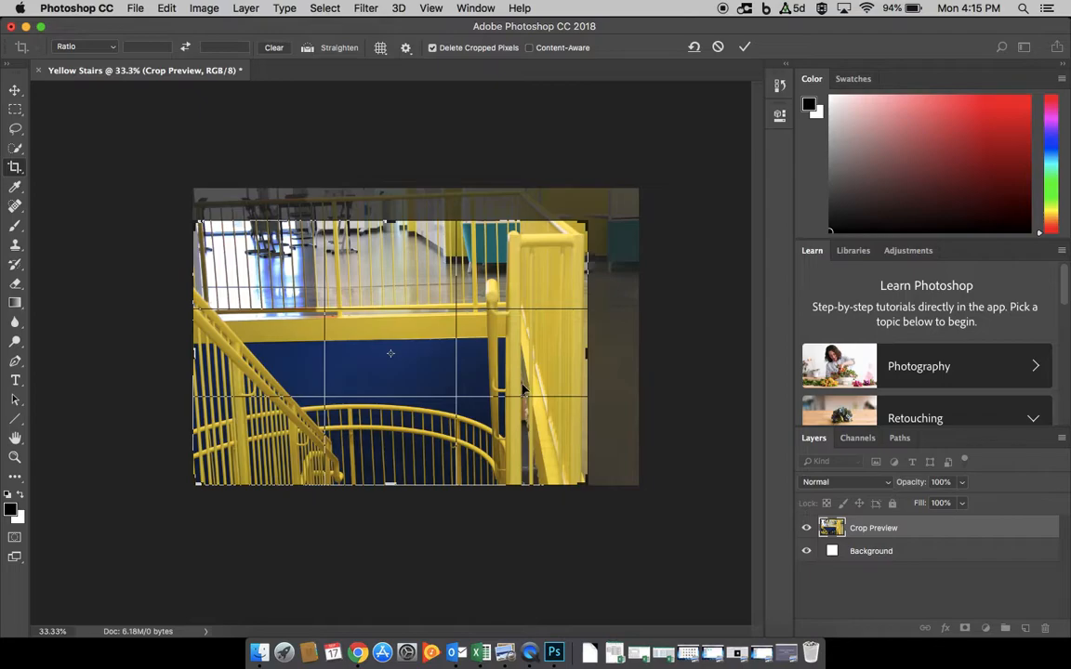
{"action": "left_click", "coordinate": [745, 48]}
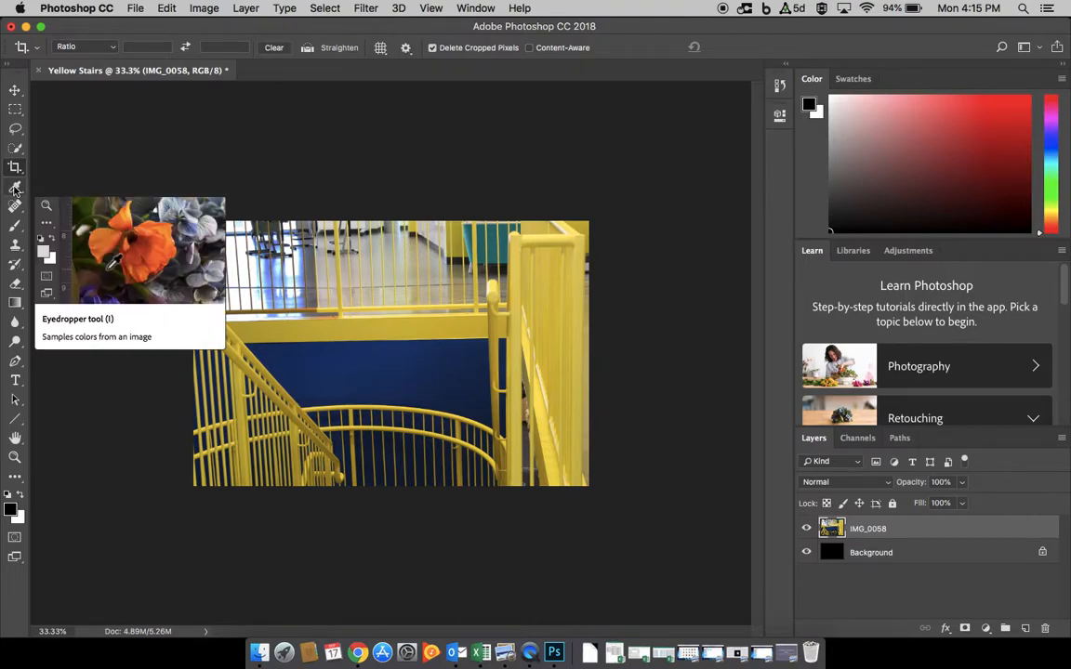
- Sample the dark blue of the wall below the yellow beam as the foreground color with the Eyedropper
{"action": "left_click", "coordinate": [16, 187]}
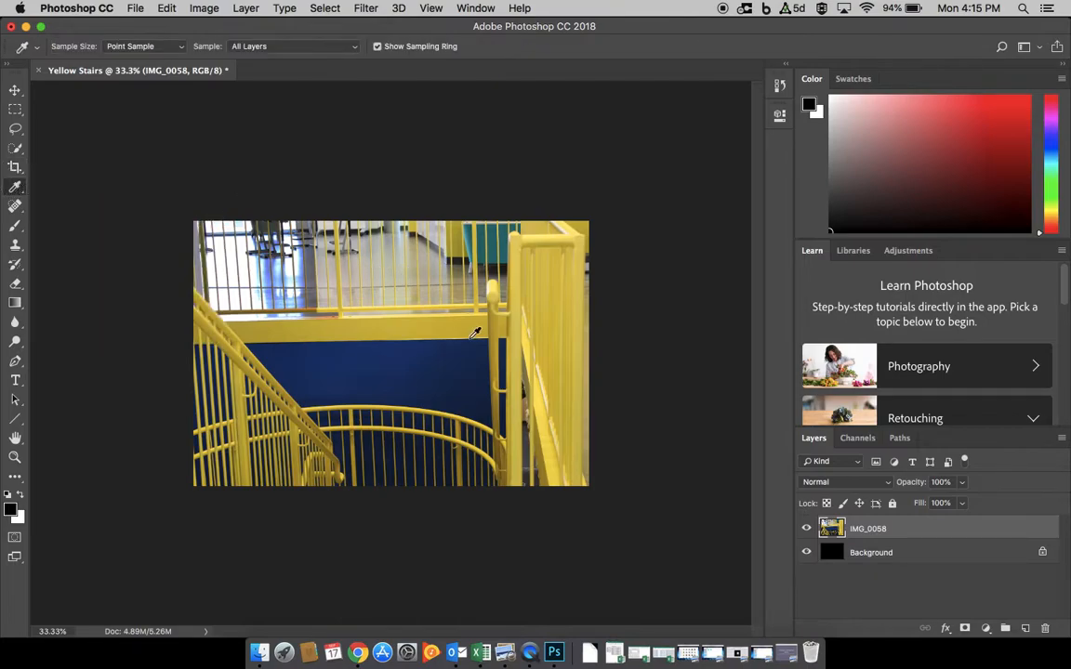
{"action": "left_click", "coordinate": [474, 378]}
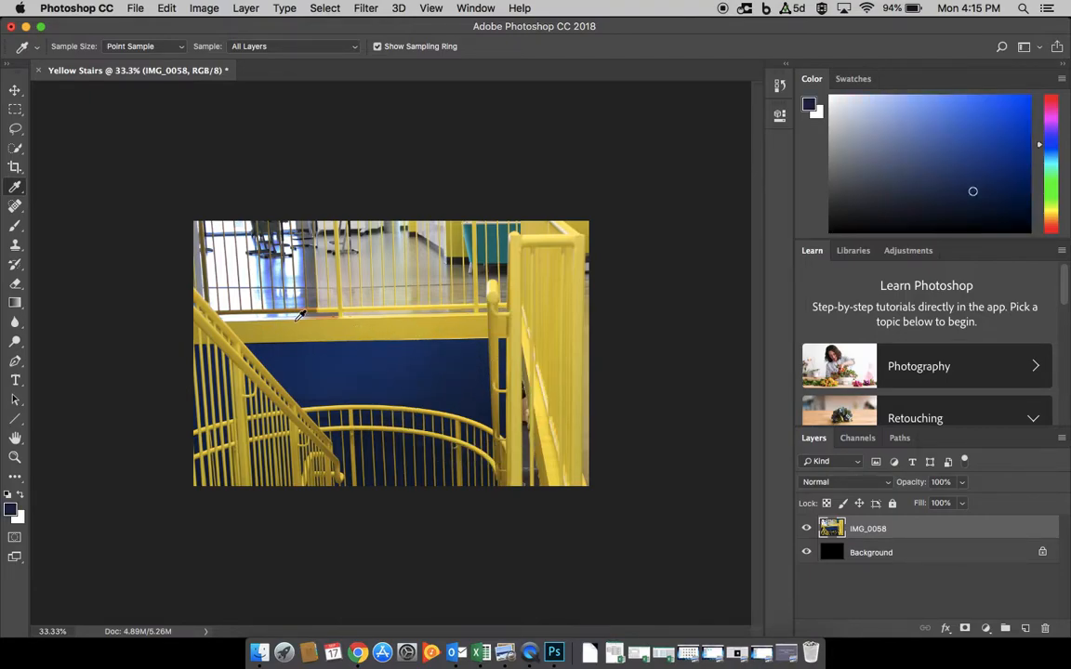
- Switch to the Brush tool and set its opacity to 100%
{"action": "left_click", "coordinate": [16, 228]}
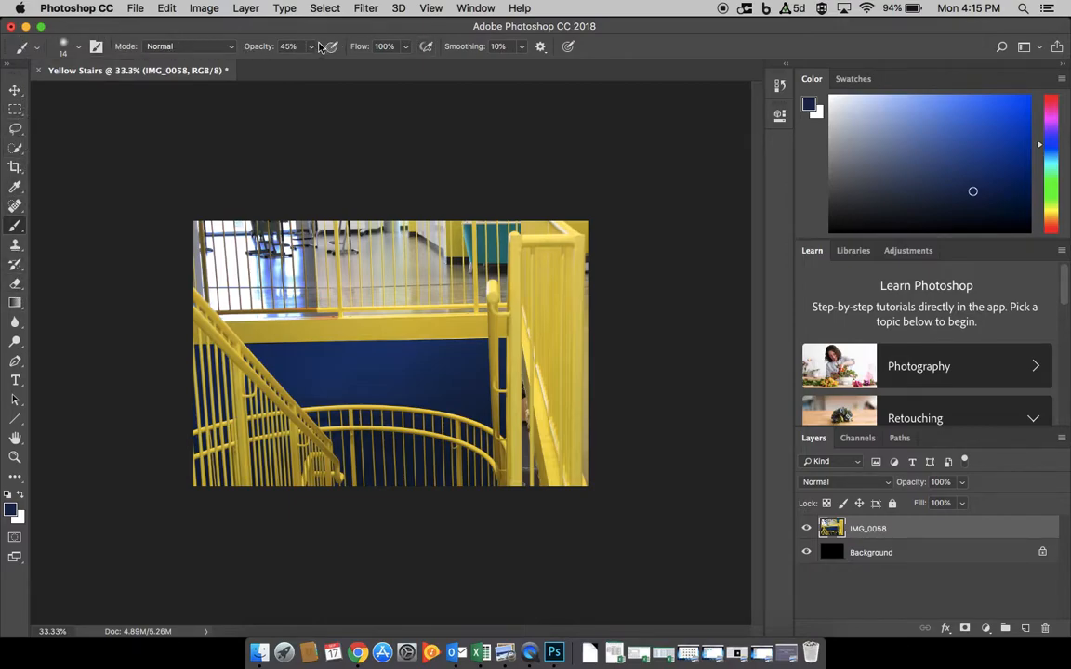
{"action": "left_click", "coordinate": [80, 49]}
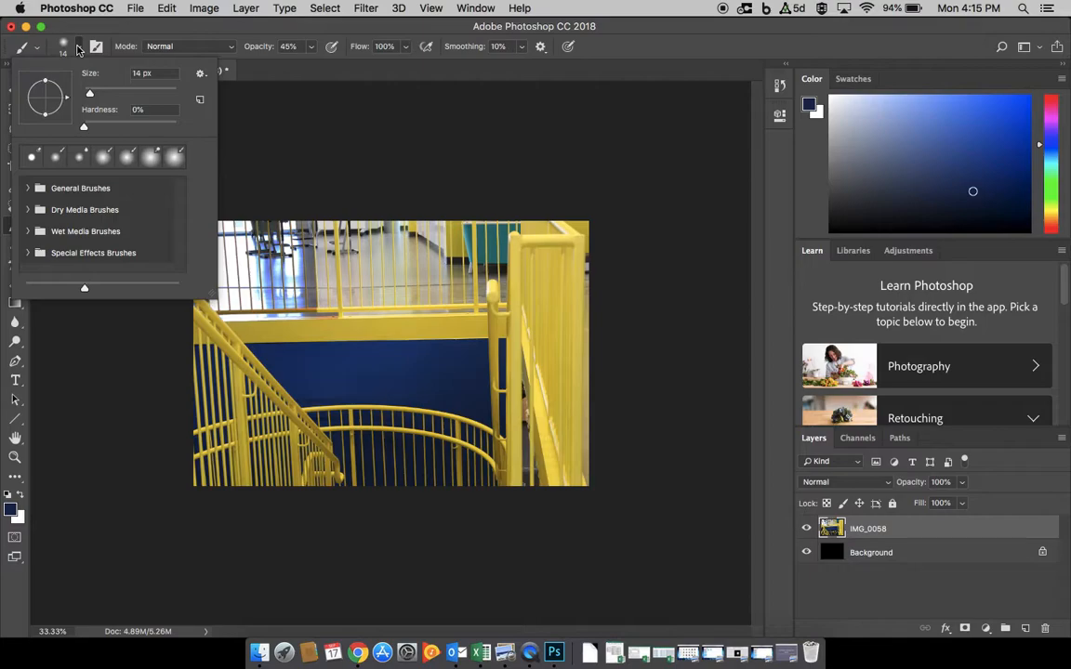
{"action": "left_click", "coordinate": [312, 48]}
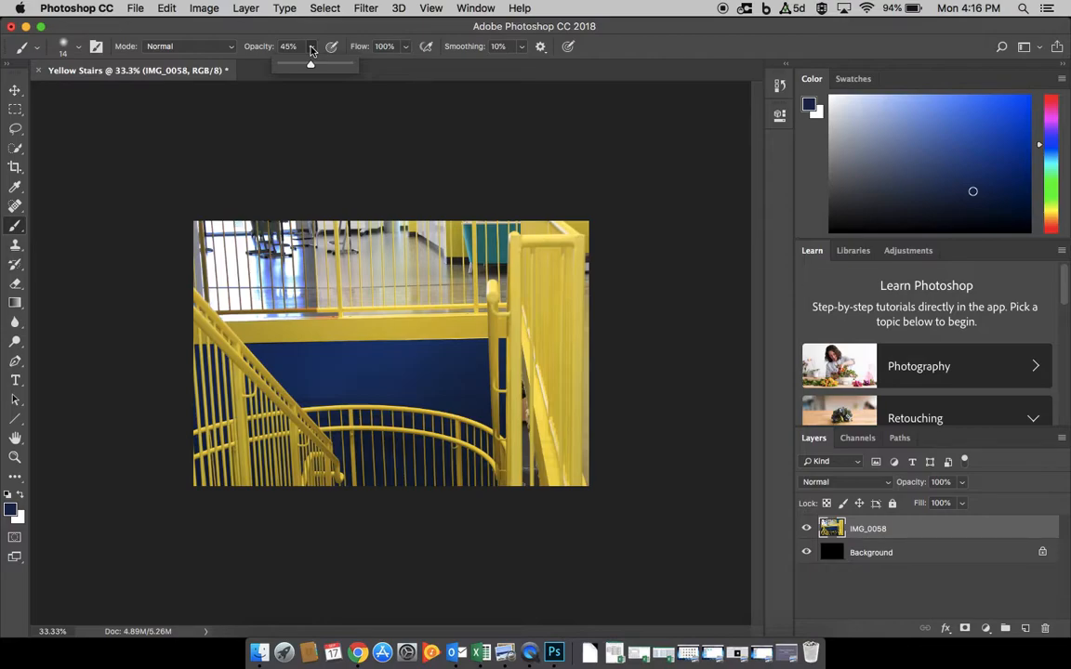
{"action": "left_click", "coordinate": [284, 47]}
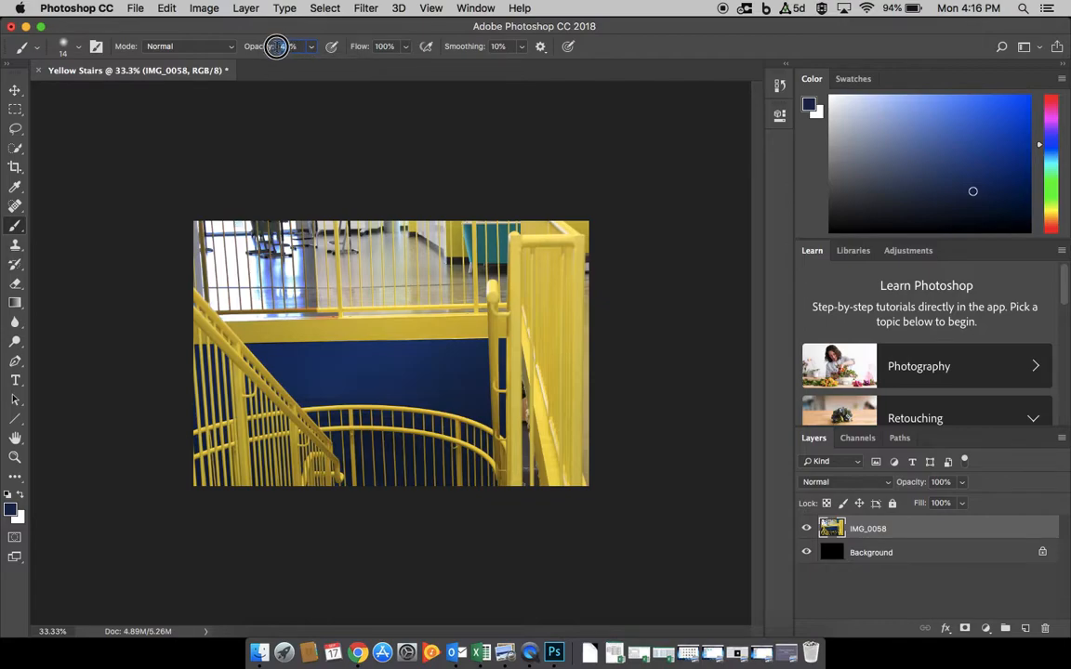
{"action": "type", "text": "100"}
{"action": "key", "text": "Return"}
- Paint trial dark blue strokes across the top of the tall railing at the photo's right side and undo them
{"action": "left_click_drag", "start_coordinate": [525, 237], "coordinate": [569, 237]}
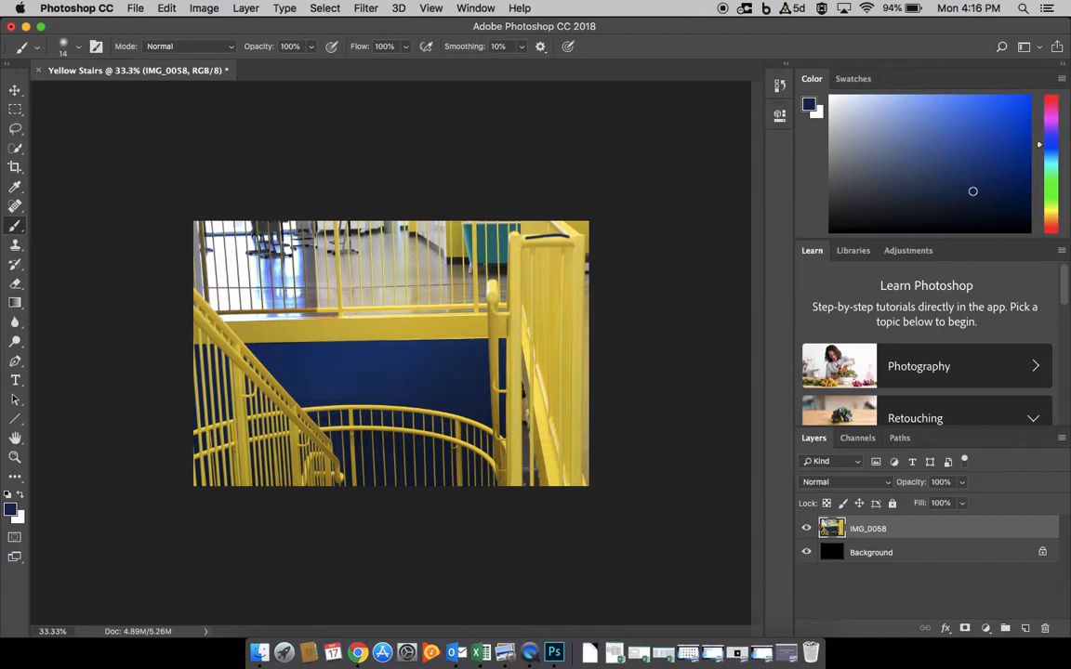
{"action": "key", "text": "super+z"}
{"action": "left_click_drag", "start_coordinate": [509, 279], "coordinate": [575, 253]}
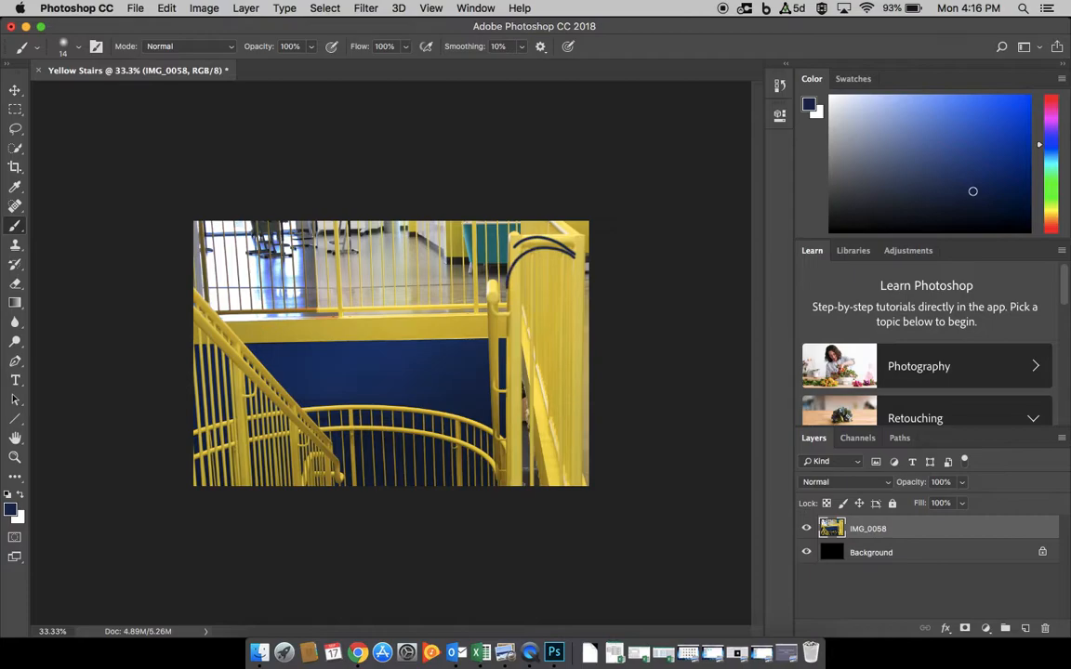
{"action": "key", "text": "super+z"}
{"action": "key", "text": "super+z"}
{"action": "key", "text": "super+z"}
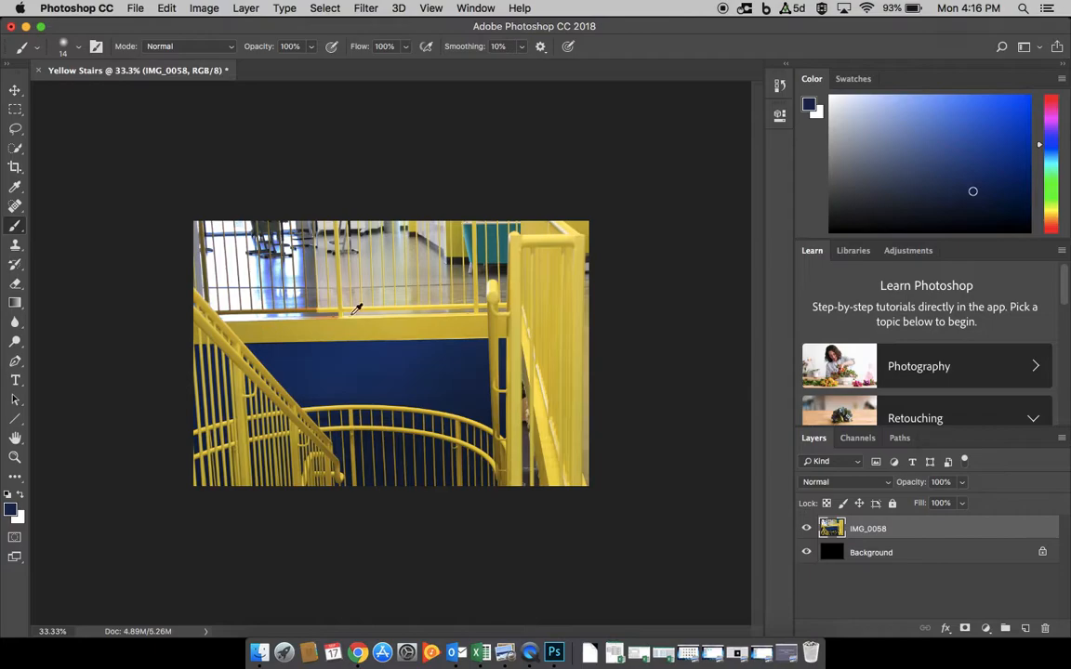
- Undo past the trial strokes to before the crop, and step forward to restore the cropped image
{"action": "key", "text": "super+z"}
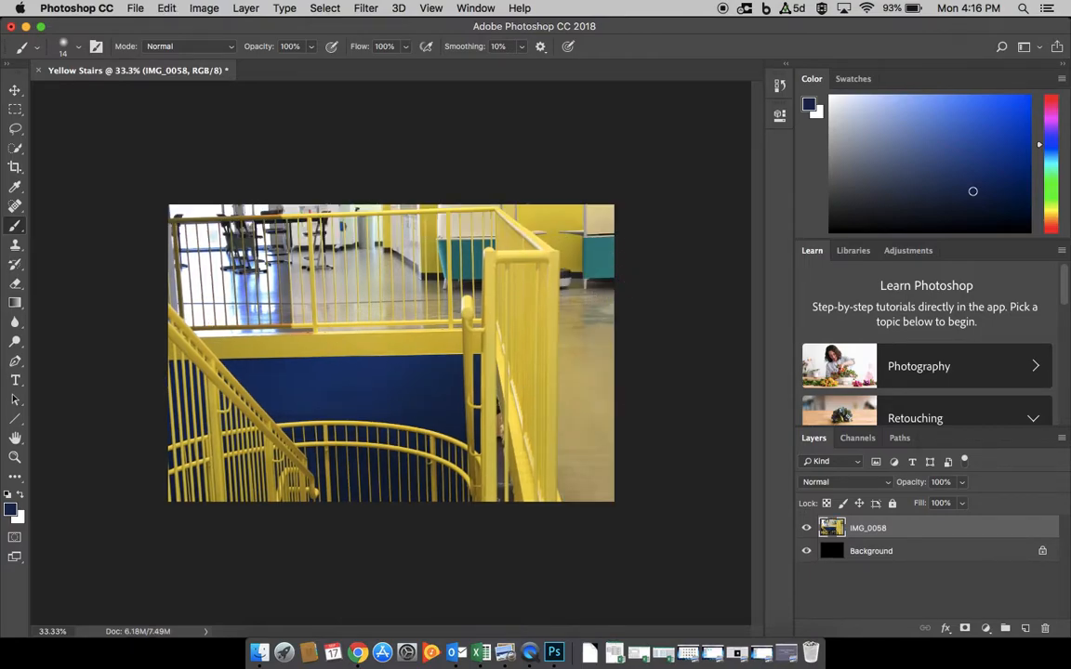
{"action": "left_click", "coordinate": [164, 8]}
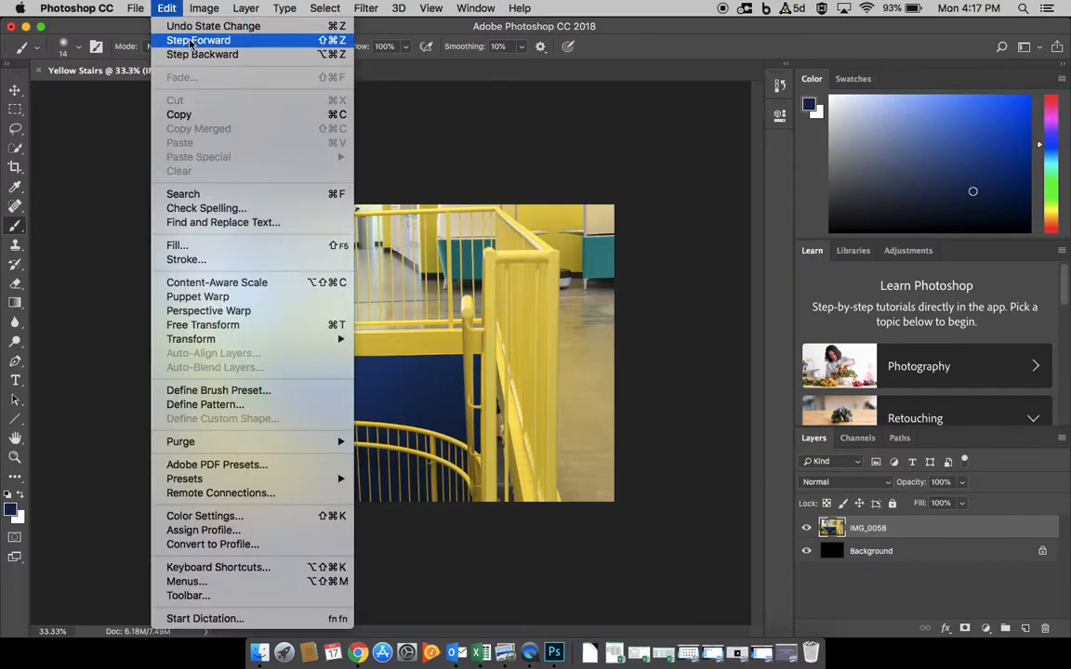
{"action": "left_click", "coordinate": [196, 40]}
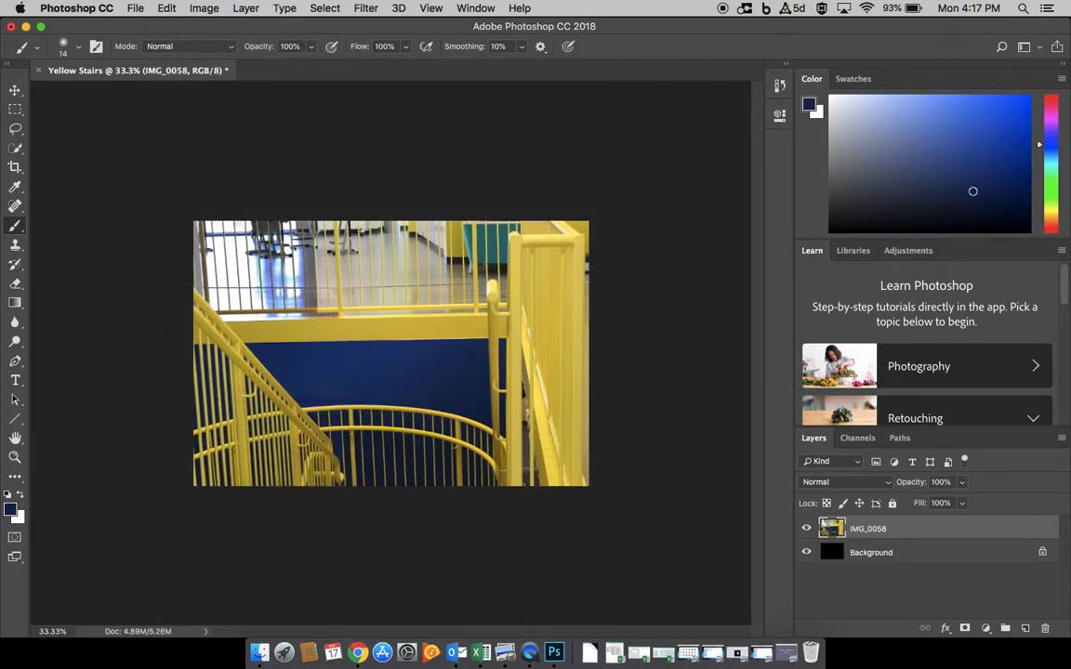
- Set the brush size to 35 px and start painting dark blue over the narrow gap beside the tall right-hand post
{"action": "left_click", "coordinate": [78, 44]}
{"action": "left_click_drag", "start_coordinate": [84, 93], "coordinate": [94, 93]}
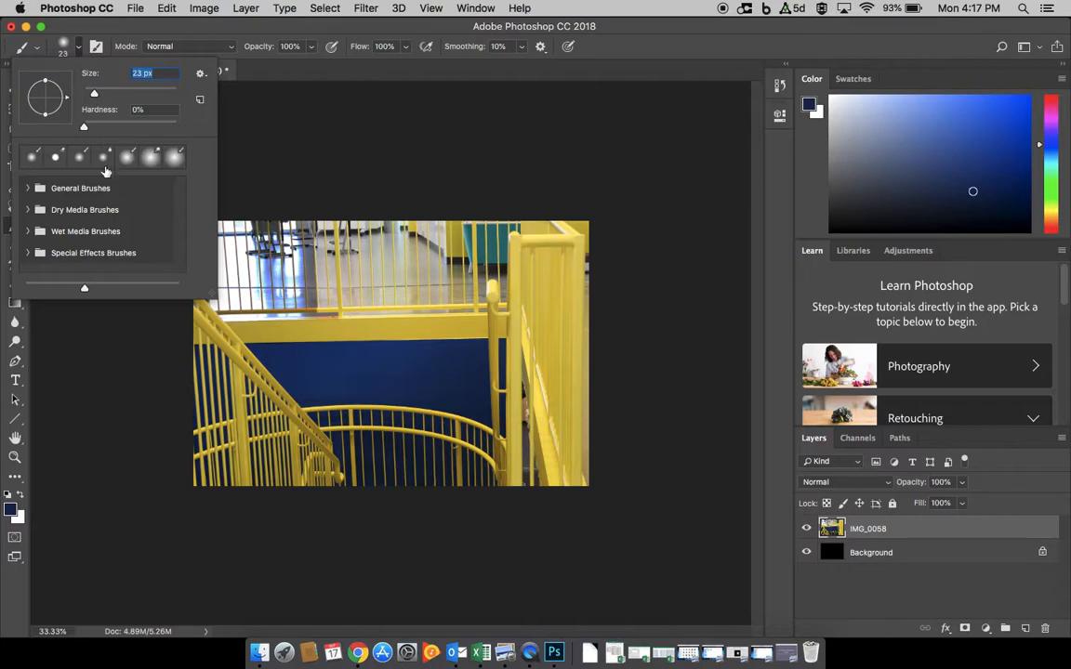
{"action": "left_click_drag", "start_coordinate": [93, 96], "coordinate": [106, 94]}
{"action": "key", "text": "super+plus"}
{"action": "key", "text": "super+plus"}
{"action": "scroll", "coordinate": [527, 388], "scroll_direction": "down", "scroll_amount": 3}
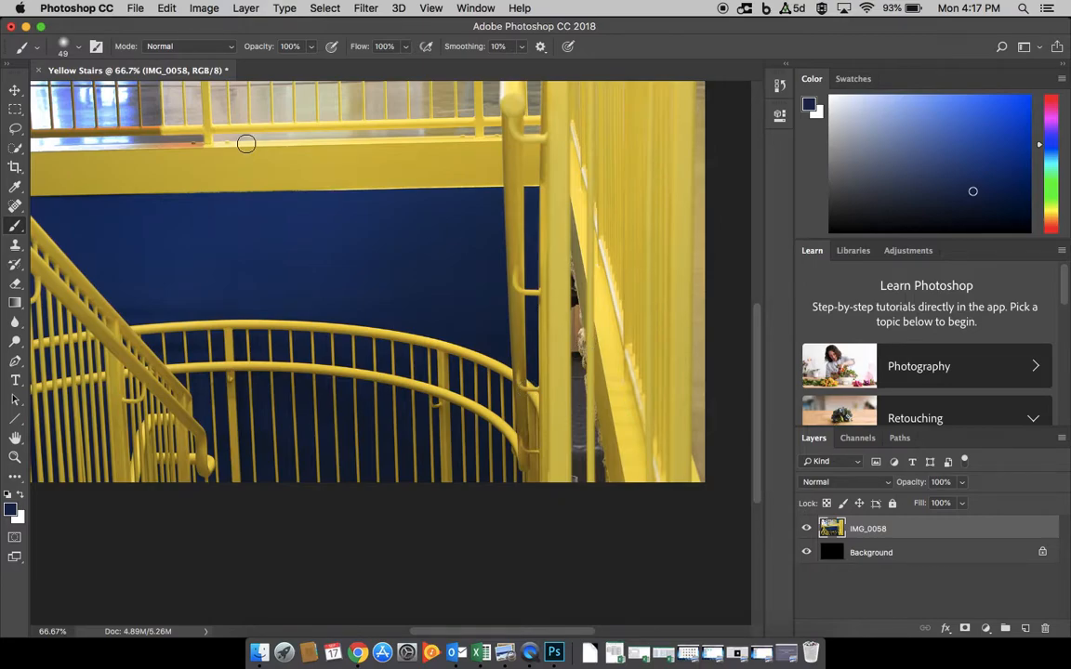
{"action": "left_click", "coordinate": [78, 46]}
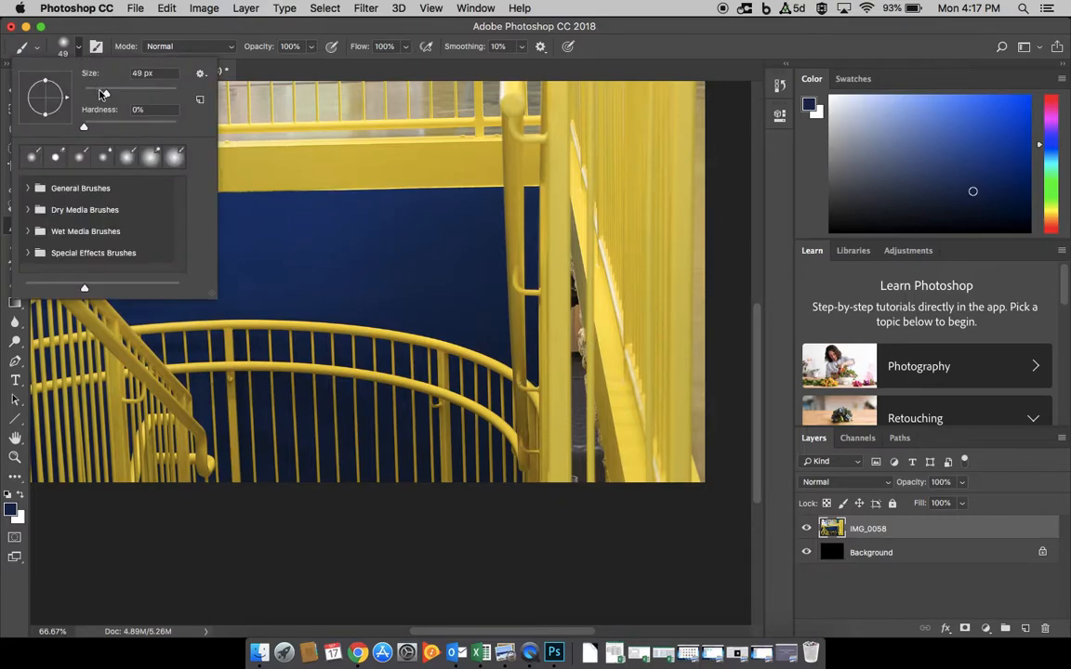
{"action": "key", "text": "Return"}
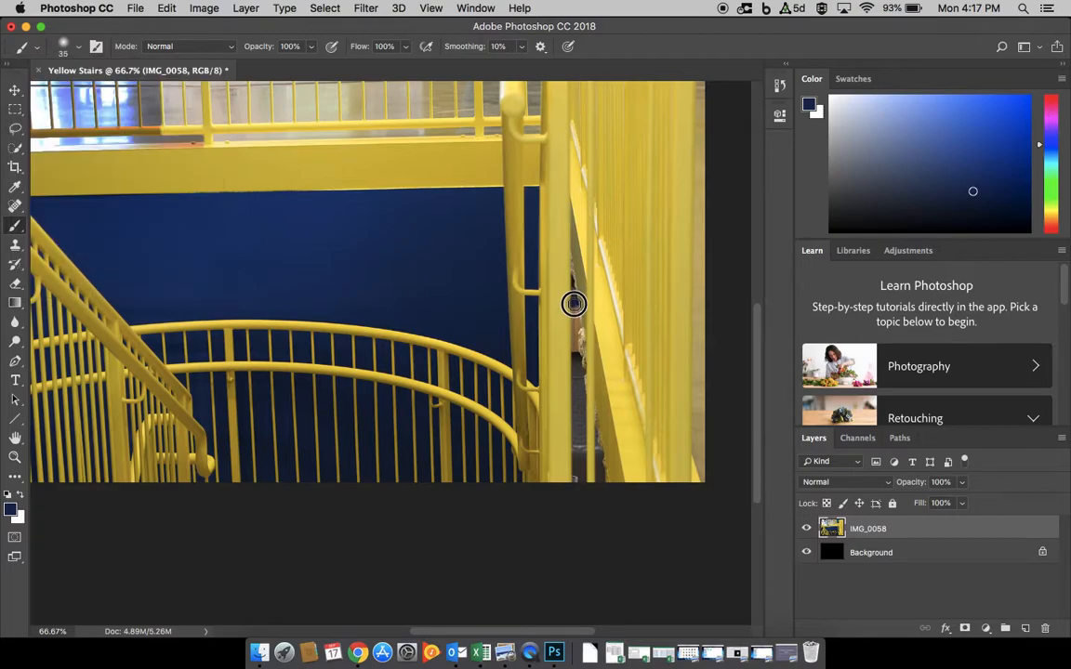
{"action": "left_click_drag", "start_coordinate": [575, 310], "coordinate": [581, 335]}
- Reduce the brush size to 17 px and fill the upper part of the gap between the posts with dark blue
{"action": "key", "text": "super+equal"}
{"action": "key", "text": "super+equal"}
{"action": "key", "text": "super+equal"}
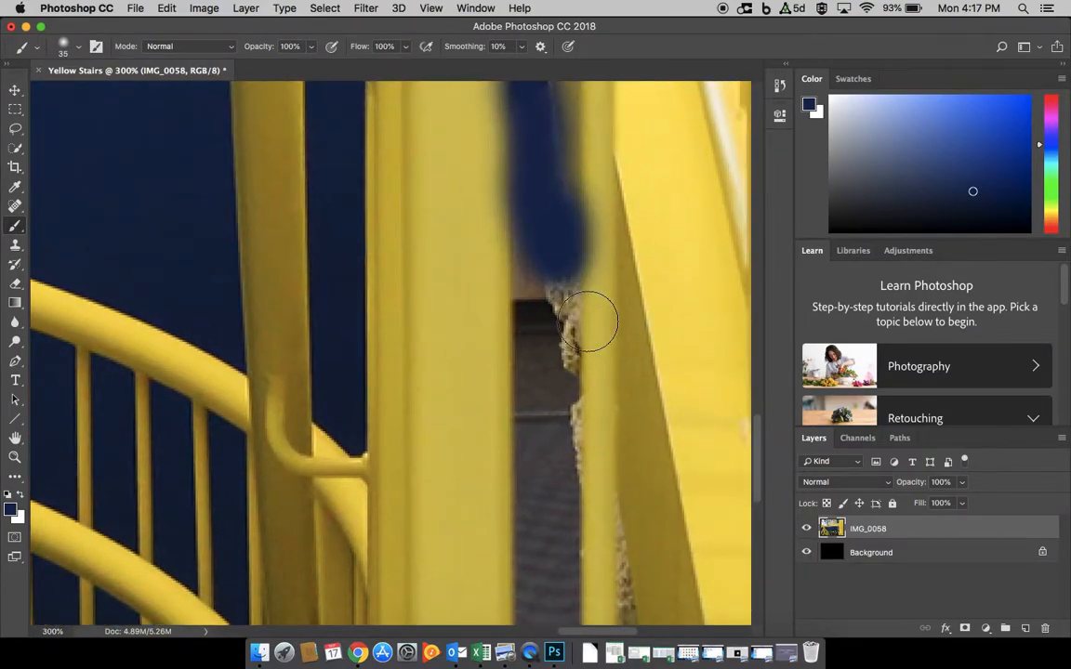
{"action": "scroll", "coordinate": [588, 320], "scroll_direction": "up", "scroll_amount": 5}
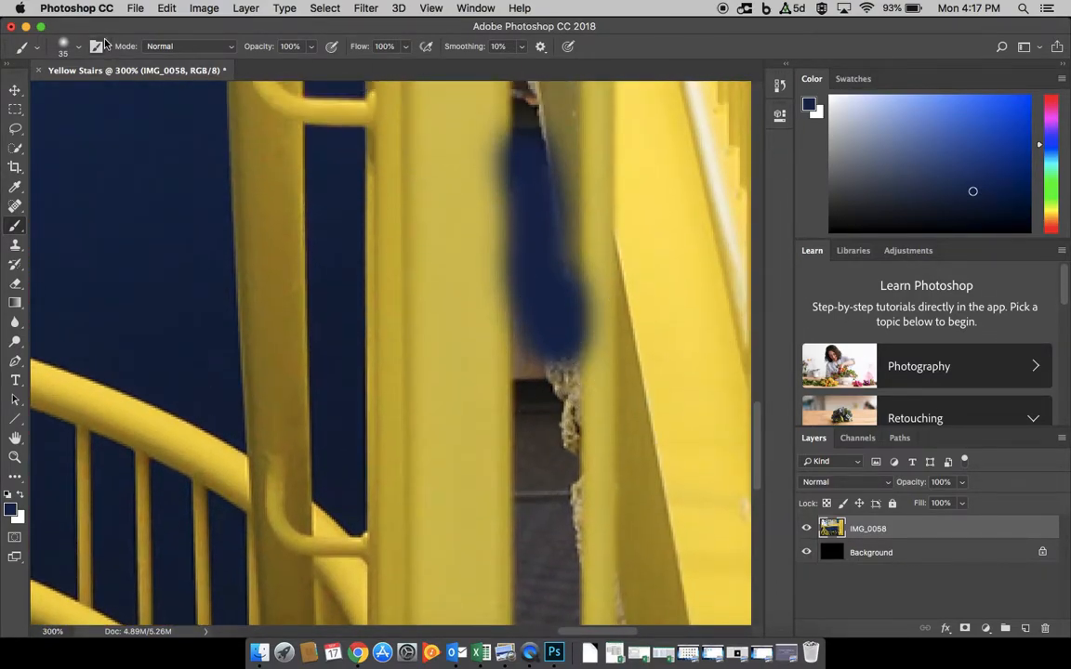
{"action": "left_click", "coordinate": [65, 45]}
{"action": "left_click_drag", "start_coordinate": [78, 93], "coordinate": [91, 93]}
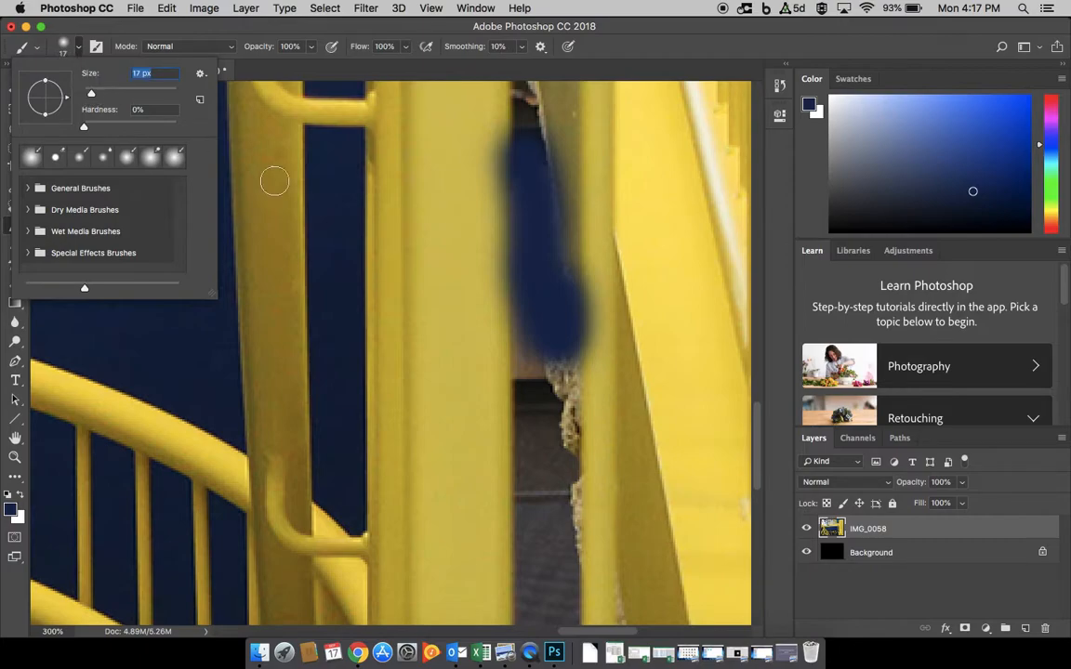
{"action": "left_click", "coordinate": [528, 116]}
{"action": "left_click_drag", "start_coordinate": [528, 117], "coordinate": [529, 184]}
{"action": "mouse_move", "coordinate": [531, 161]}
{"action": "left_mouse_down"}
{"action": "mouse_move", "coordinate": [537, 246]}
{"action": "mouse_move", "coordinate": [534, 178]}
{"action": "mouse_move", "coordinate": [523, 308]}
{"action": "mouse_move", "coordinate": [534, 270]}
{"action": "mouse_move", "coordinate": [536, 348]}
{"action": "mouse_move", "coordinate": [528, 324]}
{"action": "mouse_move", "coordinate": [525, 344]}
{"action": "mouse_move", "coordinate": [528, 331]}
{"action": "mouse_move", "coordinate": [533, 379]}
{"action": "mouse_move", "coordinate": [538, 352]}
{"action": "mouse_move", "coordinate": [558, 402]}
{"action": "mouse_move", "coordinate": [566, 362]}
{"action": "mouse_move", "coordinate": [563, 399]}
{"action": "mouse_move", "coordinate": [565, 307]}
{"action": "mouse_move", "coordinate": [547, 172]}
{"action": "mouse_move", "coordinate": [528, 370]}
{"action": "left_mouse_up"}
- Lower the brush opacity to 56% and paint dark blue just below the filled part of the gap
{"action": "left_click", "coordinate": [303, 51]}
{"action": "left_click_drag", "start_coordinate": [282, 68], "coordinate": [278, 68]}
{"action": "left_click", "coordinate": [558, 465]}
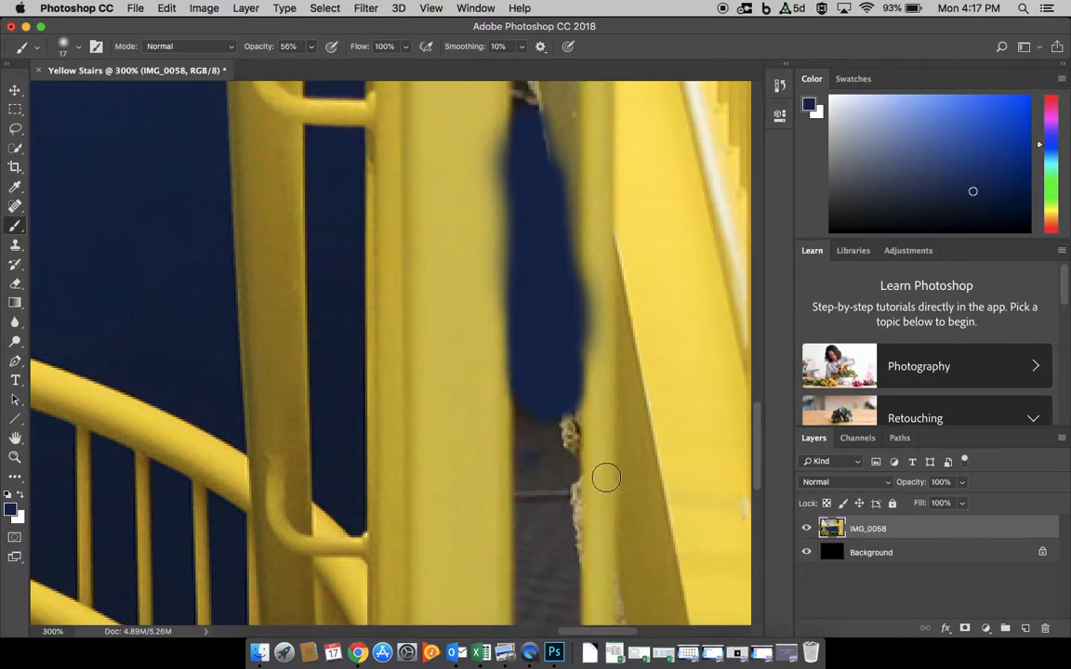
{"action": "left_click", "coordinate": [528, 460]}
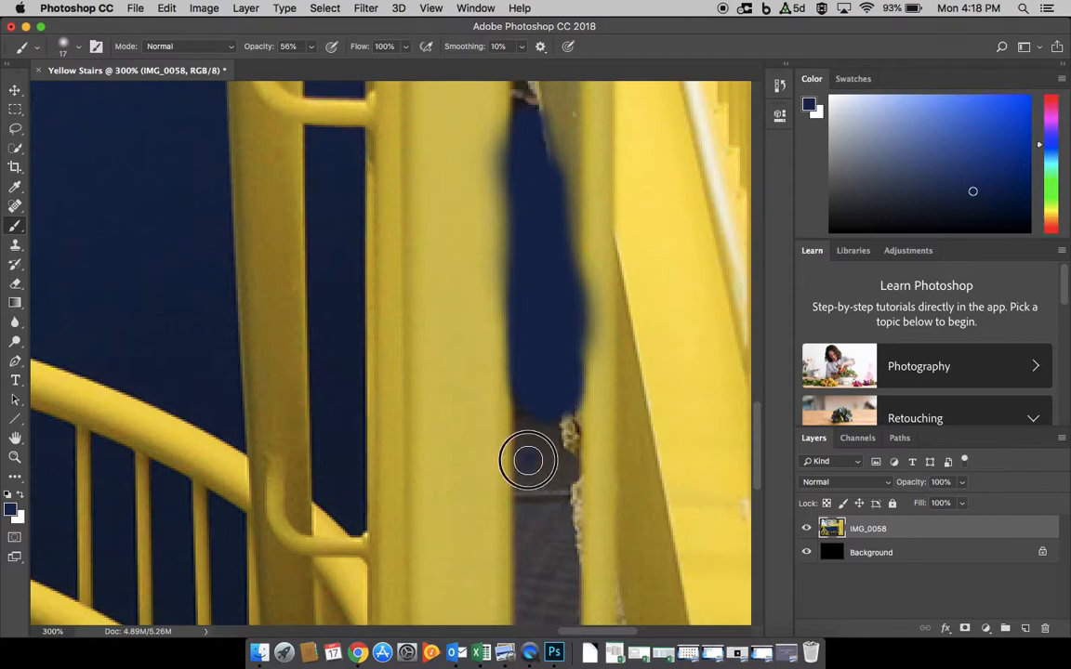
{"action": "mouse_move", "coordinate": [528, 461]}
{"action": "left_mouse_down"}
{"action": "mouse_move", "coordinate": [562, 461]}
{"action": "mouse_move", "coordinate": [538, 429]}
{"action": "left_mouse_up"}
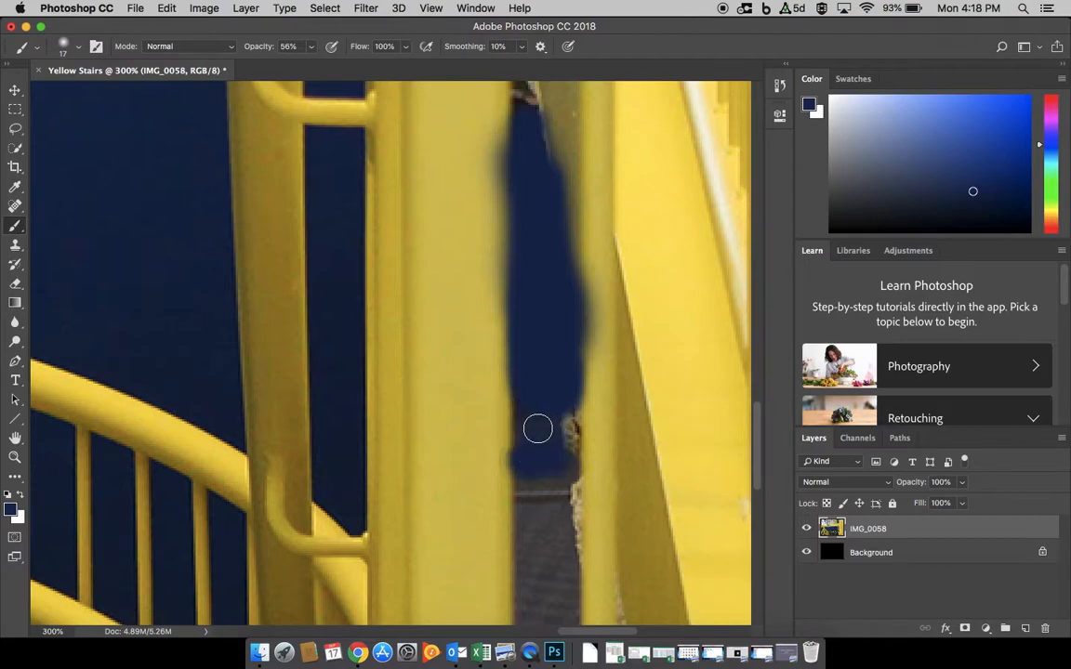
- Restore the brush opacity to 100% and continue painting dark blue down the gap between the posts
{"action": "left_click", "coordinate": [311, 46]}
{"action": "left_click_drag", "start_coordinate": [341, 68], "coordinate": [353, 68]}
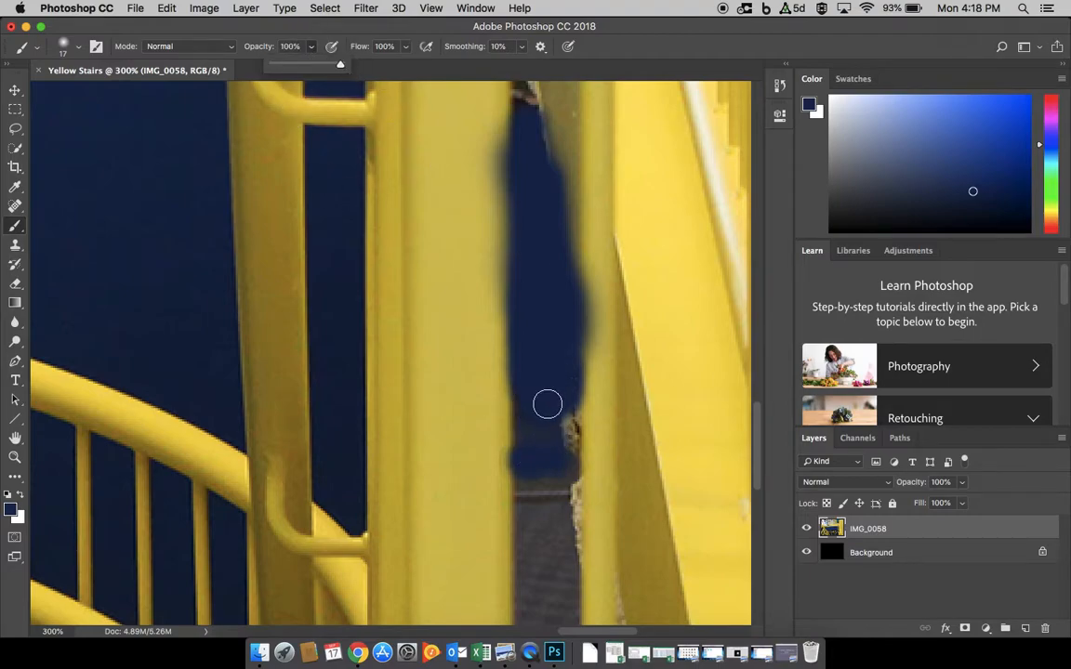
{"action": "mouse_move", "coordinate": [527, 410]}
{"action": "left_mouse_down"}
{"action": "mouse_move", "coordinate": [566, 433]}
{"action": "mouse_move", "coordinate": [569, 409]}
{"action": "mouse_move", "coordinate": [559, 521]}
{"action": "mouse_move", "coordinate": [570, 477]}
{"action": "mouse_move", "coordinate": [555, 489]}
{"action": "mouse_move", "coordinate": [533, 473]}
{"action": "mouse_move", "coordinate": [529, 485]}
{"action": "mouse_move", "coordinate": [540, 472]}
{"action": "mouse_move", "coordinate": [541, 327]}
{"action": "mouse_move", "coordinate": [546, 552]}
{"action": "mouse_move", "coordinate": [551, 460]}
{"action": "mouse_move", "coordinate": [545, 528]}
{"action": "mouse_move", "coordinate": [536, 492]}
{"action": "mouse_move", "coordinate": [534, 543]}
{"action": "mouse_move", "coordinate": [533, 512]}
{"action": "mouse_move", "coordinate": [537, 540]}
{"action": "mouse_move", "coordinate": [567, 511]}
{"action": "mouse_move", "coordinate": [562, 567]}
{"action": "mouse_move", "coordinate": [541, 419]}
{"action": "mouse_move", "coordinate": [543, 517]}
{"action": "mouse_move", "coordinate": [533, 425]}
{"action": "mouse_move", "coordinate": [527, 459]}
{"action": "mouse_move", "coordinate": [553, 433]}
{"action": "mouse_move", "coordinate": [556, 487]}
{"action": "mouse_move", "coordinate": [564, 416]}
{"action": "mouse_move", "coordinate": [555, 551]}
{"action": "mouse_move", "coordinate": [571, 478]}
{"action": "mouse_move", "coordinate": [533, 538]}
{"action": "mouse_move", "coordinate": [530, 514]}
{"action": "mouse_move", "coordinate": [550, 549]}
{"action": "left_mouse_up"}
{"action": "scroll", "coordinate": [564, 523], "scroll_direction": "down", "scroll_amount": 5}
{"action": "scroll", "coordinate": [550, 549], "scroll_direction": "down", "scroll_amount": 3}
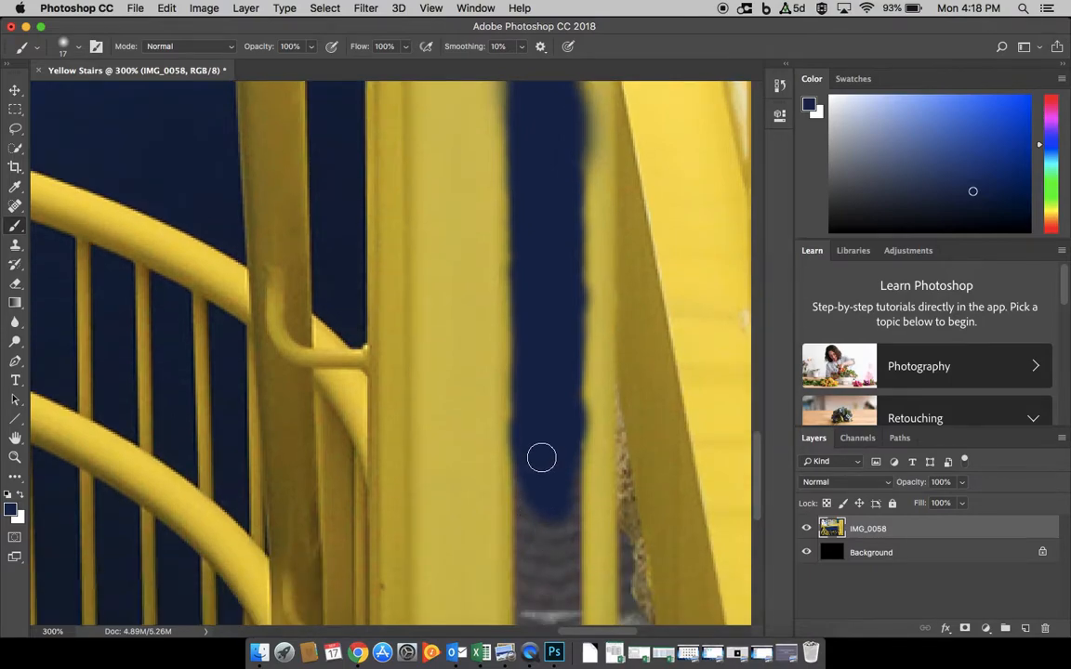
{"action": "mouse_move", "coordinate": [531, 490]}
{"action": "left_mouse_down"}
{"action": "mouse_move", "coordinate": [543, 562]}
{"action": "mouse_move", "coordinate": [564, 465]}
{"action": "mouse_move", "coordinate": [559, 556]}
{"action": "left_mouse_up"}
- Touch up the dark blue gap beside the tall post and paint its remaining part down to the photo's lower edge
{"action": "key", "text": "super+minus"}
{"action": "key", "text": "super+minus"}
{"action": "key", "text": "super+minus"}
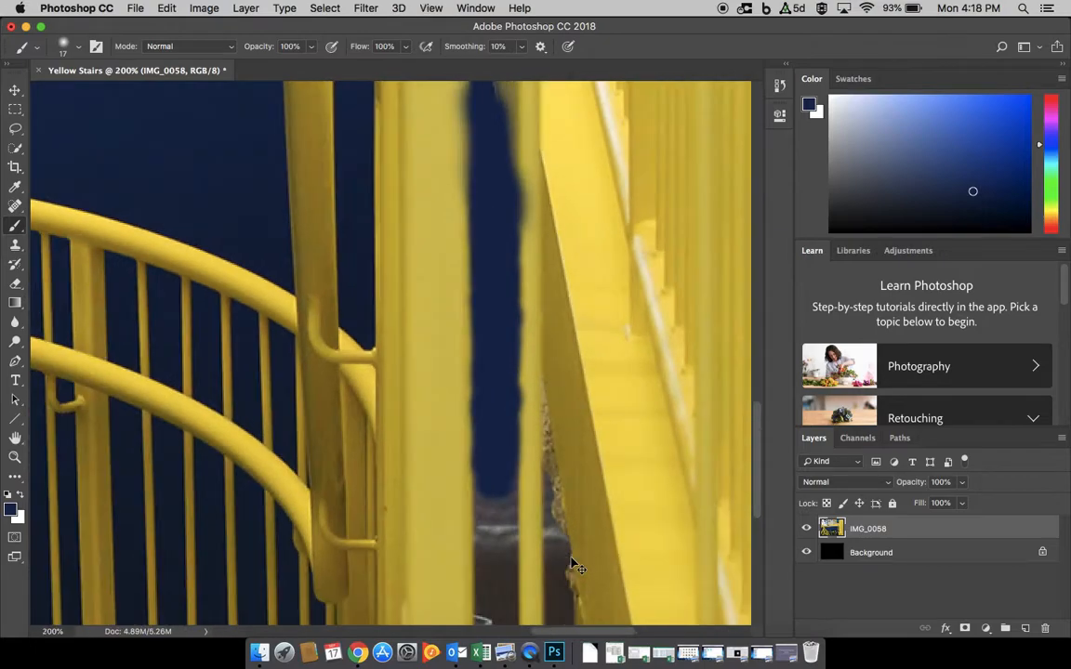
{"action": "key", "text": "super+minus"}
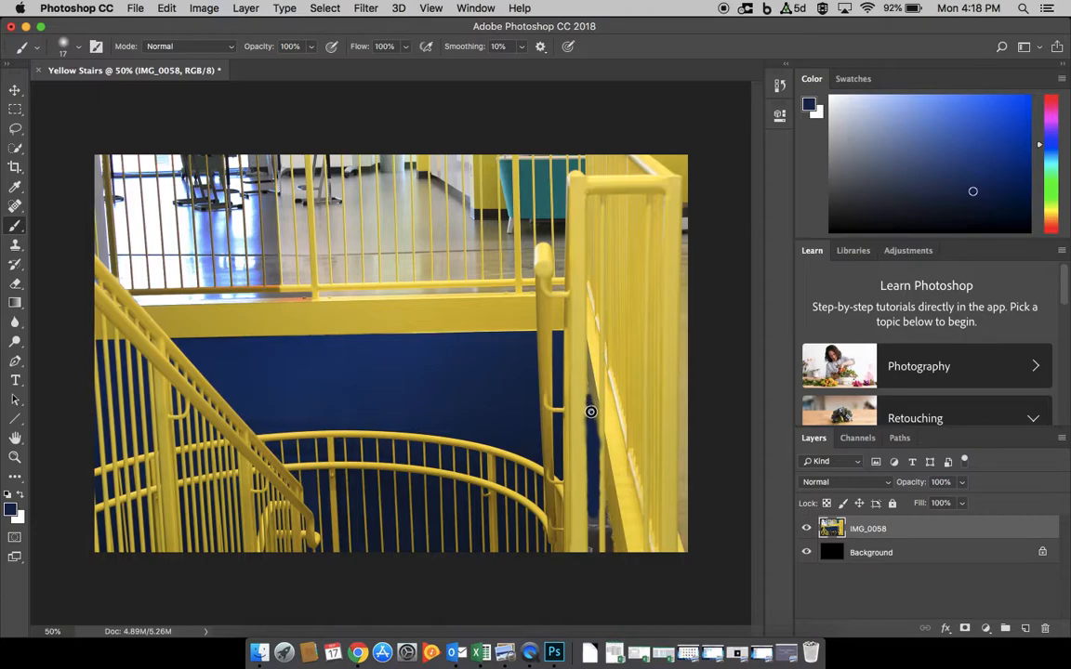
{"action": "left_click_drag", "start_coordinate": [589, 407], "coordinate": [589, 448]}
{"action": "left_click_drag", "start_coordinate": [594, 528], "coordinate": [592, 550]}
- Try the Eraser by scribbling over the yellow beam and railing to expose the black background, and undo the erased strokes
{"action": "left_click", "coordinate": [15, 285]}
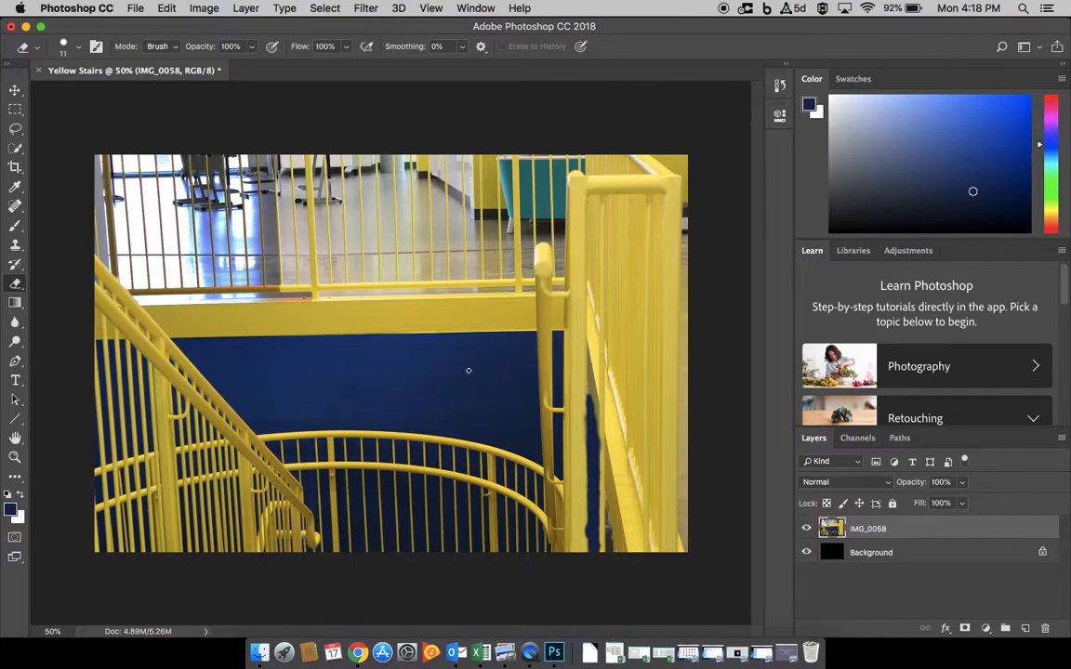
{"action": "left_click_drag", "start_coordinate": [349, 314], "coordinate": [416, 378]}
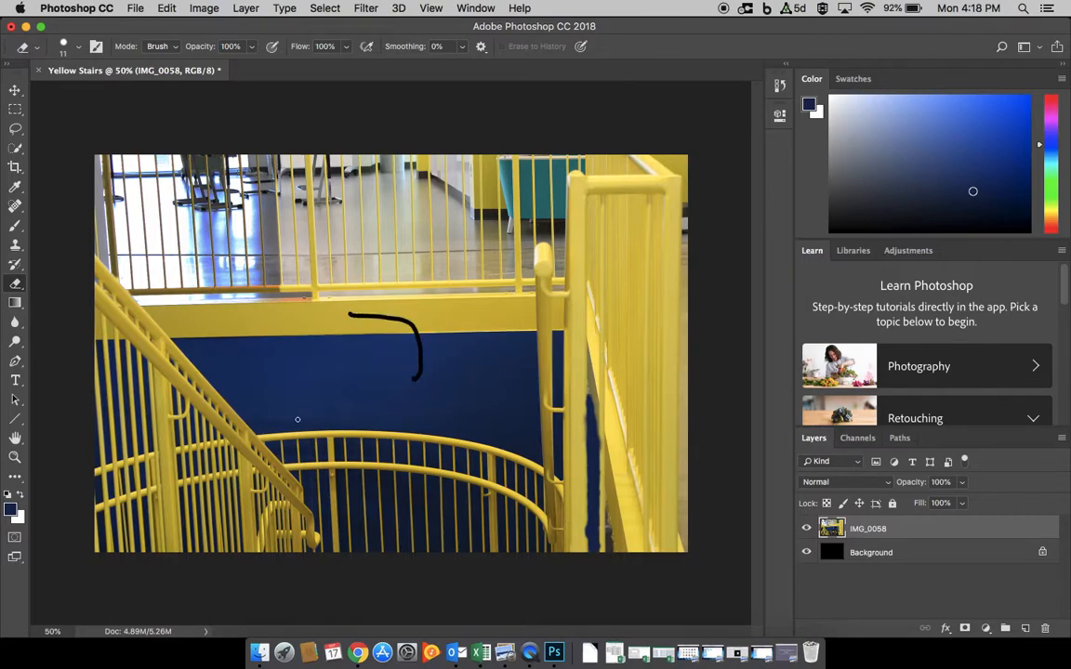
{"action": "mouse_move", "coordinate": [367, 333]}
{"action": "left_mouse_down"}
{"action": "mouse_move", "coordinate": [327, 265]}
{"action": "mouse_move", "coordinate": [349, 320]}
{"action": "mouse_move", "coordinate": [399, 302]}
{"action": "mouse_move", "coordinate": [369, 328]}
{"action": "mouse_move", "coordinate": [352, 309]}
{"action": "mouse_move", "coordinate": [372, 256]}
{"action": "mouse_move", "coordinate": [388, 307]}
{"action": "mouse_move", "coordinate": [368, 265]}
{"action": "mouse_move", "coordinate": [381, 256]}
{"action": "mouse_move", "coordinate": [377, 265]}
{"action": "left_mouse_up"}
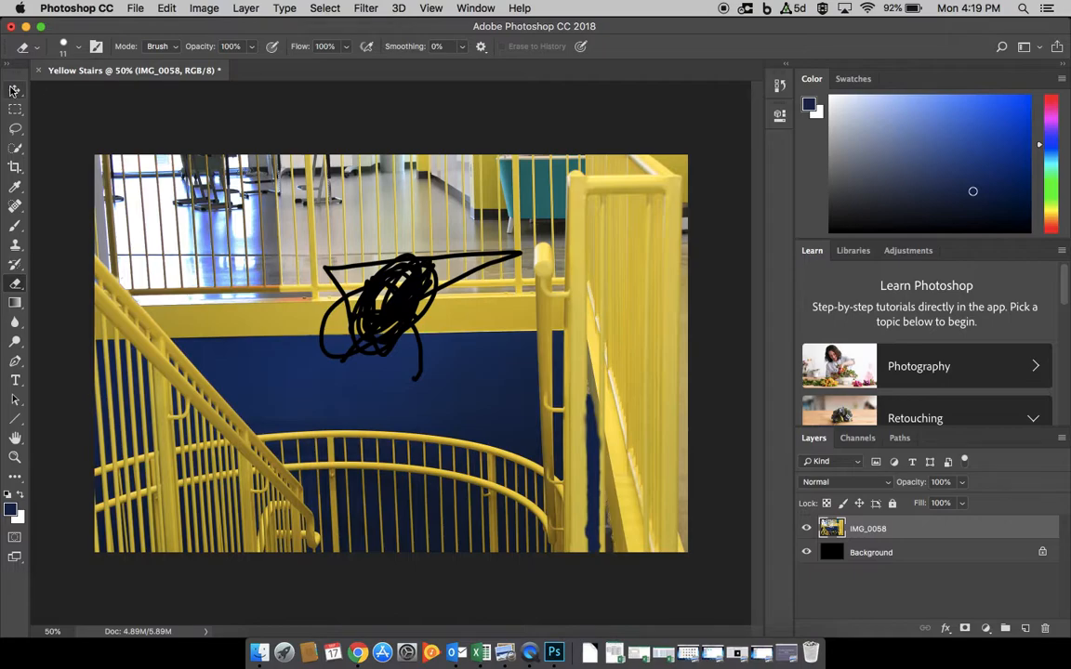
{"action": "left_click", "coordinate": [16, 89]}
{"action": "mouse_move", "coordinate": [237, 183]}
{"action": "left_mouse_down"}
{"action": "mouse_move", "coordinate": [466, 371]}
{"action": "mouse_move", "coordinate": [336, 227]}
{"action": "mouse_move", "coordinate": [353, 258]}
{"action": "mouse_move", "coordinate": [254, 191]}
{"action": "left_mouse_up"}
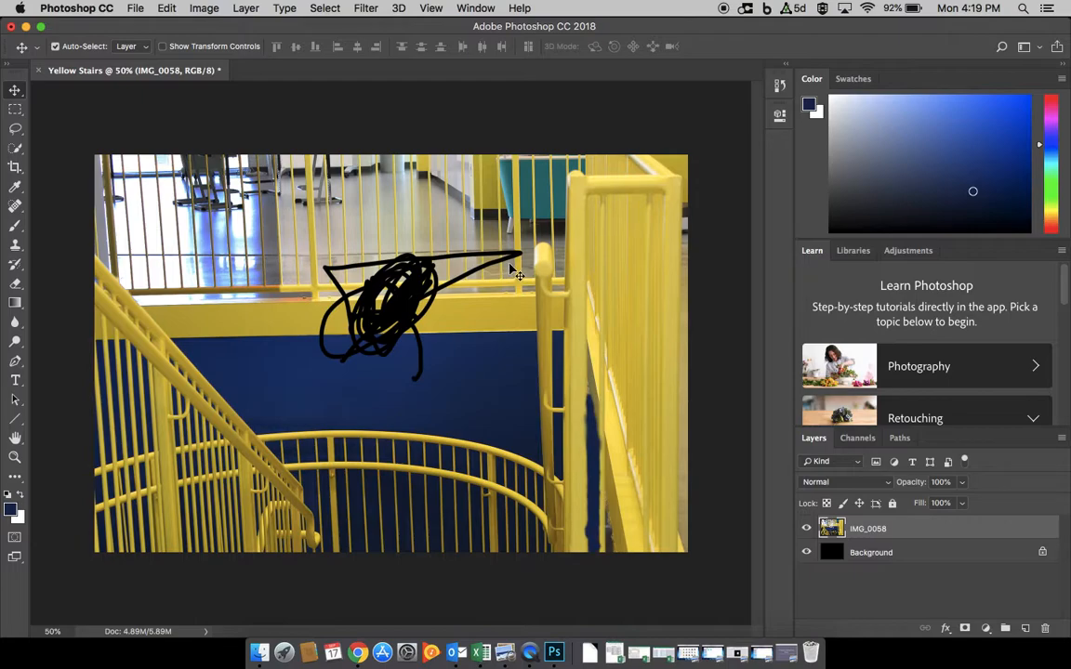
{"action": "key", "text": "super+alt+z"}
{"action": "key", "text": "super+alt+z"}
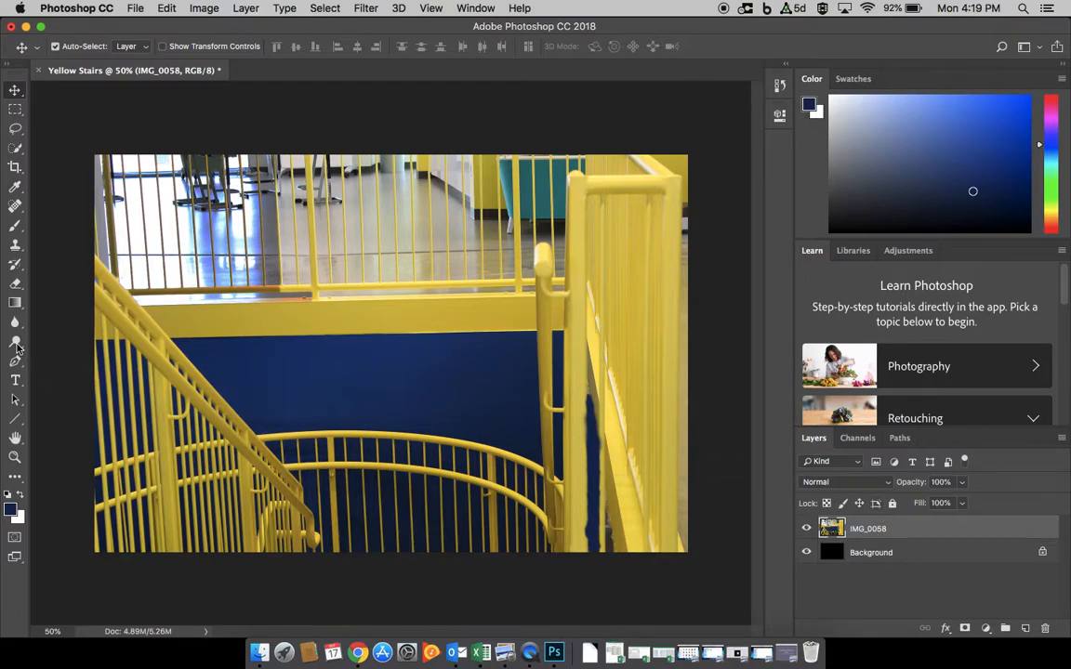
- Try a linear dark blue to white gradient running diagonally from the photo's upper-left corner, and undo it
{"action": "left_click", "coordinate": [16, 303]}
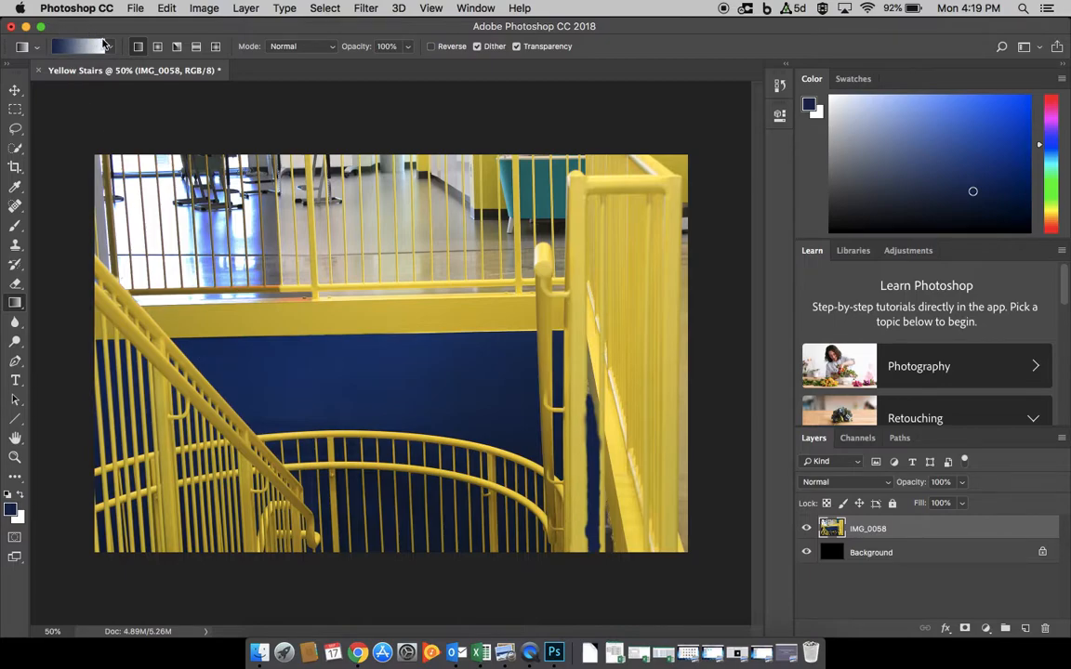
{"action": "left_click", "coordinate": [157, 45]}
{"action": "left_click", "coordinate": [176, 45]}
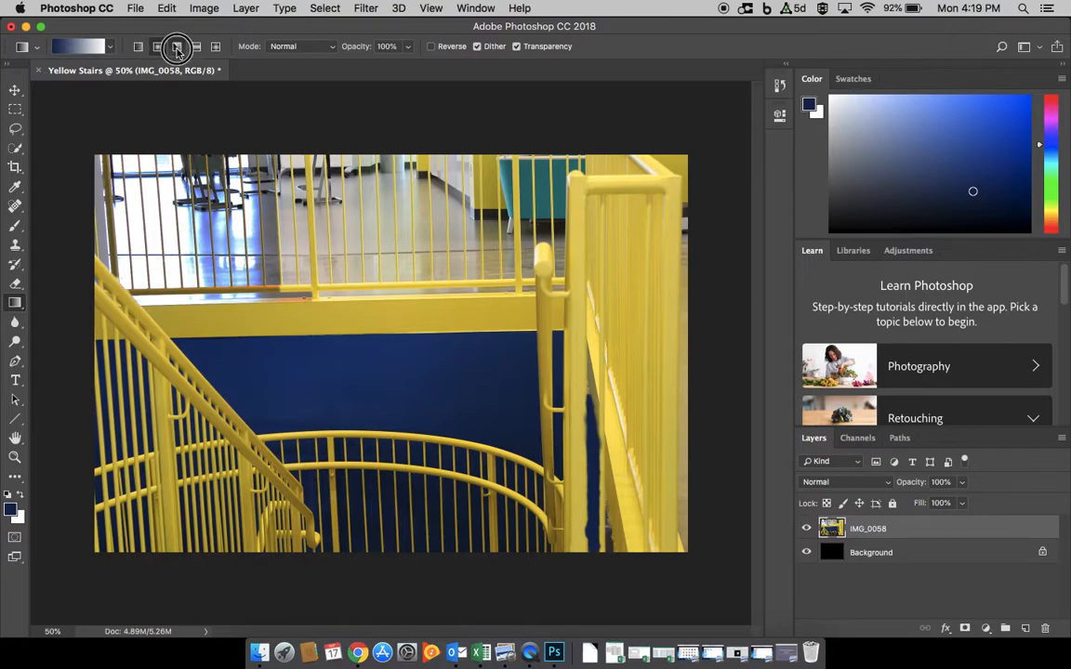
{"action": "left_click", "coordinate": [137, 46]}
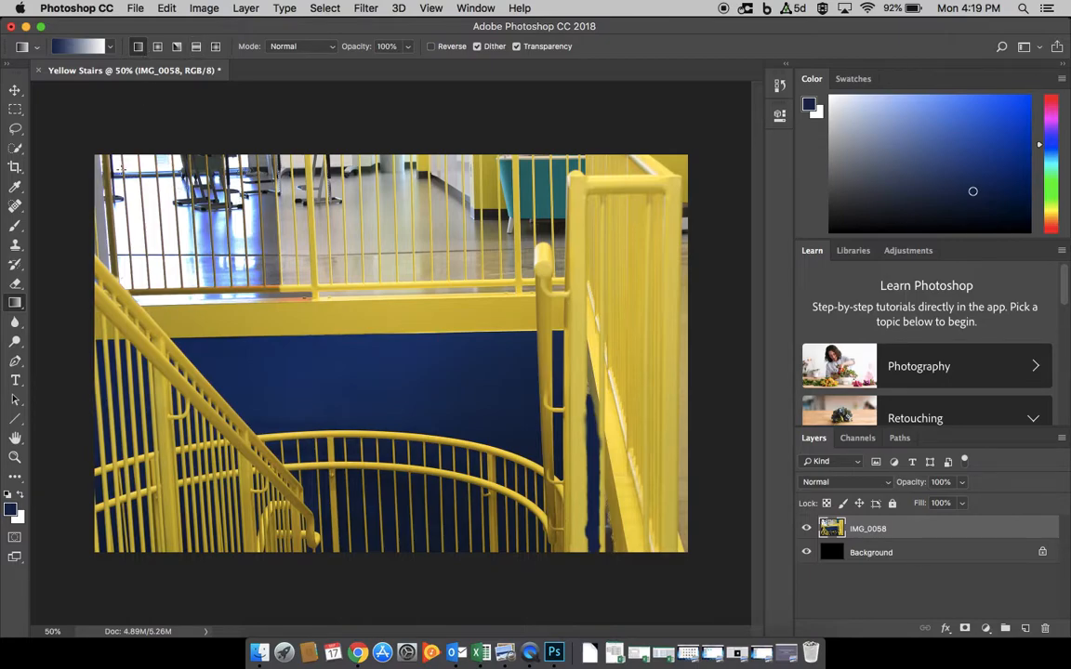
{"action": "left_click_drag", "start_coordinate": [127, 166], "coordinate": [291, 268]}
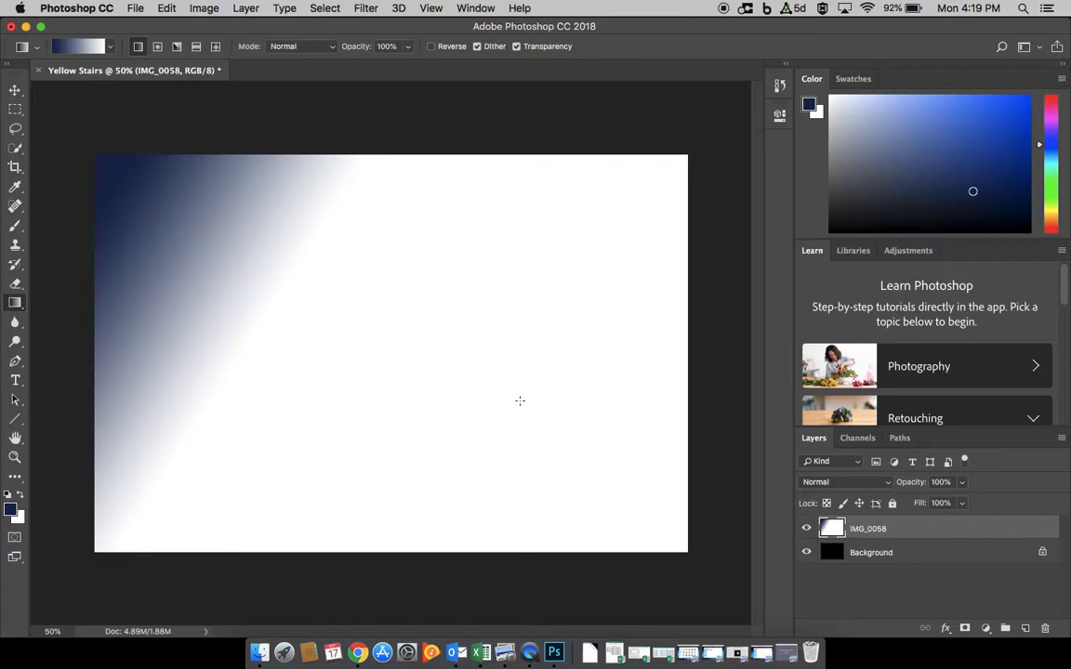
{"action": "key", "text": "super+z"}
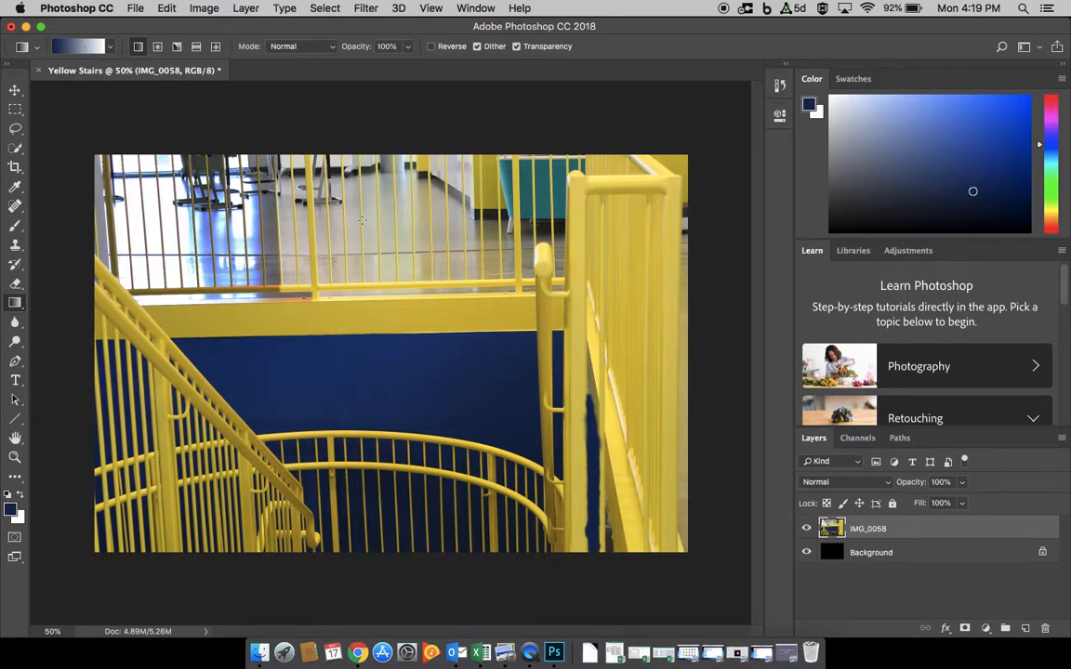
- Select the bright floor area behind the upper-left railing with Quick Selection
{"action": "left_click", "coordinate": [15, 146]}
{"action": "mouse_move", "coordinate": [103, 158]}
{"action": "left_mouse_down"}
{"action": "mouse_move", "coordinate": [131, 221]}
{"action": "mouse_move", "coordinate": [195, 255]}
{"action": "mouse_move", "coordinate": [227, 248]}
{"action": "mouse_move", "coordinate": [150, 194]}
{"action": "mouse_move", "coordinate": [130, 160]}
{"action": "mouse_move", "coordinate": [231, 171]}
{"action": "mouse_move", "coordinate": [239, 199]}
{"action": "mouse_move", "coordinate": [263, 199]}
{"action": "mouse_move", "coordinate": [256, 169]}
{"action": "mouse_move", "coordinate": [268, 269]}
{"action": "mouse_move", "coordinate": [127, 266]}
{"action": "left_mouse_up"}
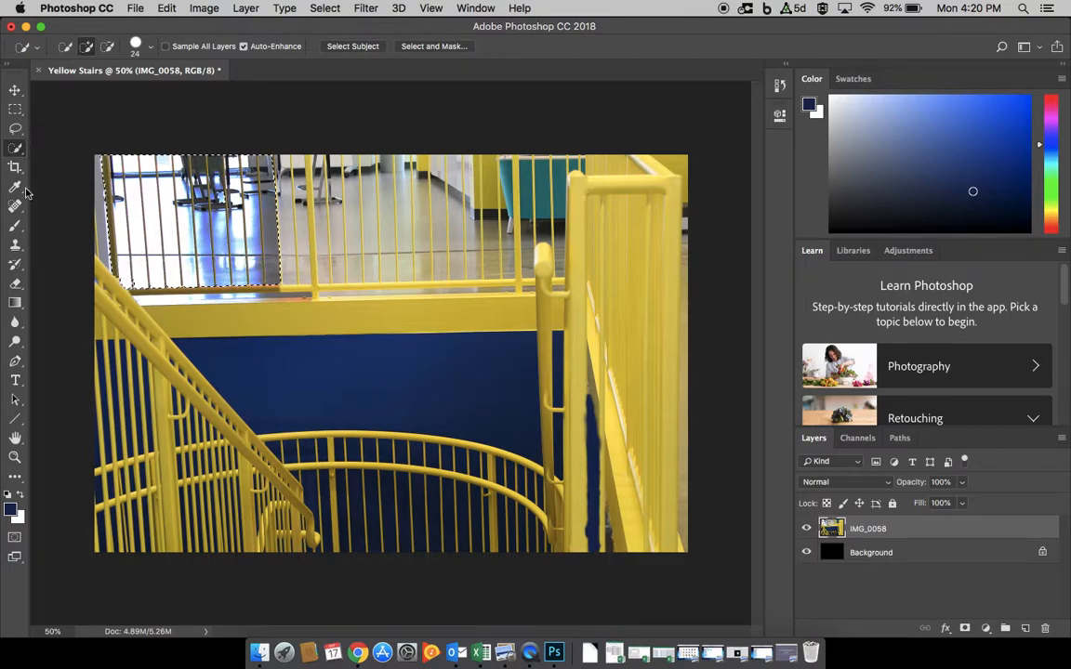
- Fill the selected floor area behind the upper-left railing with a linear dark blue to white gradient running diagonally from its upper-left corner
{"action": "left_click", "coordinate": [15, 303]}
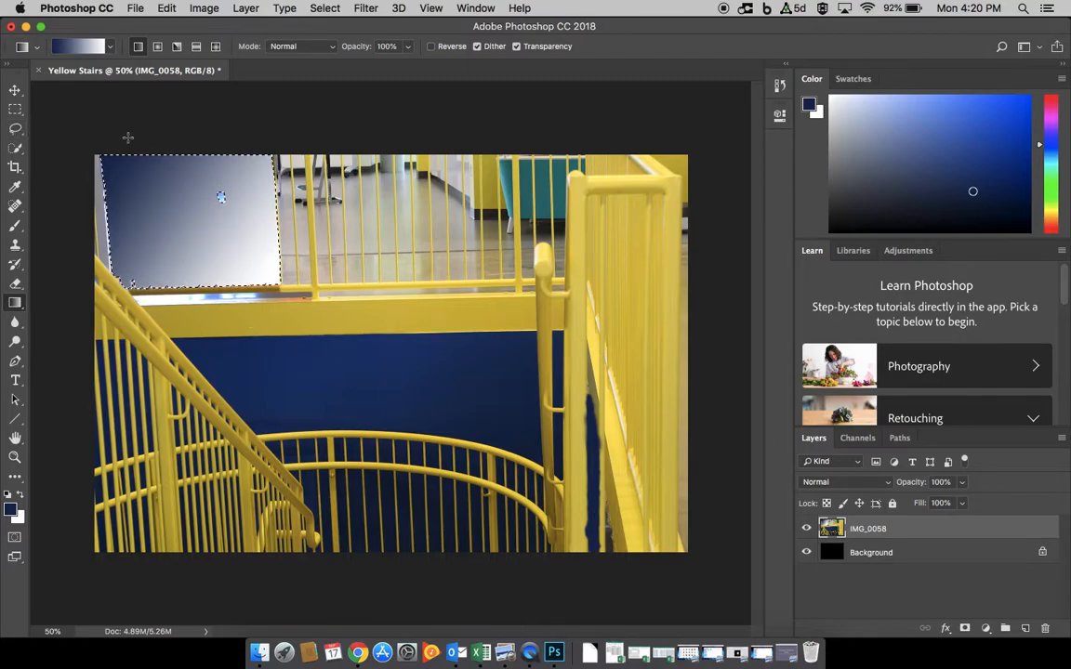
{"action": "left_click", "coordinate": [16, 148]}
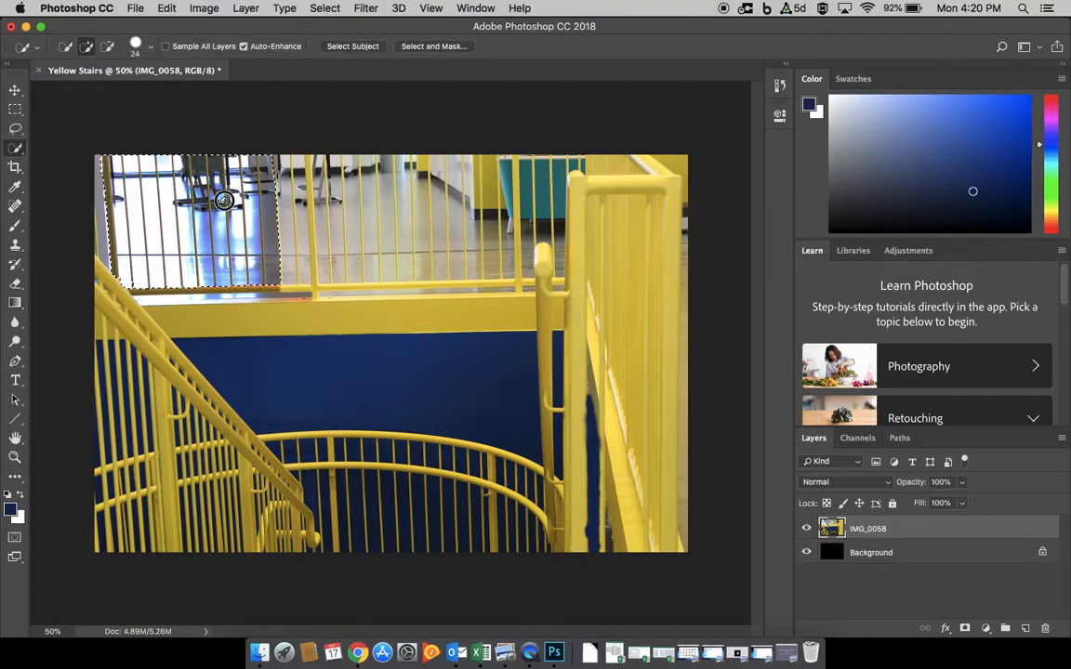
{"action": "left_click", "coordinate": [15, 302]}
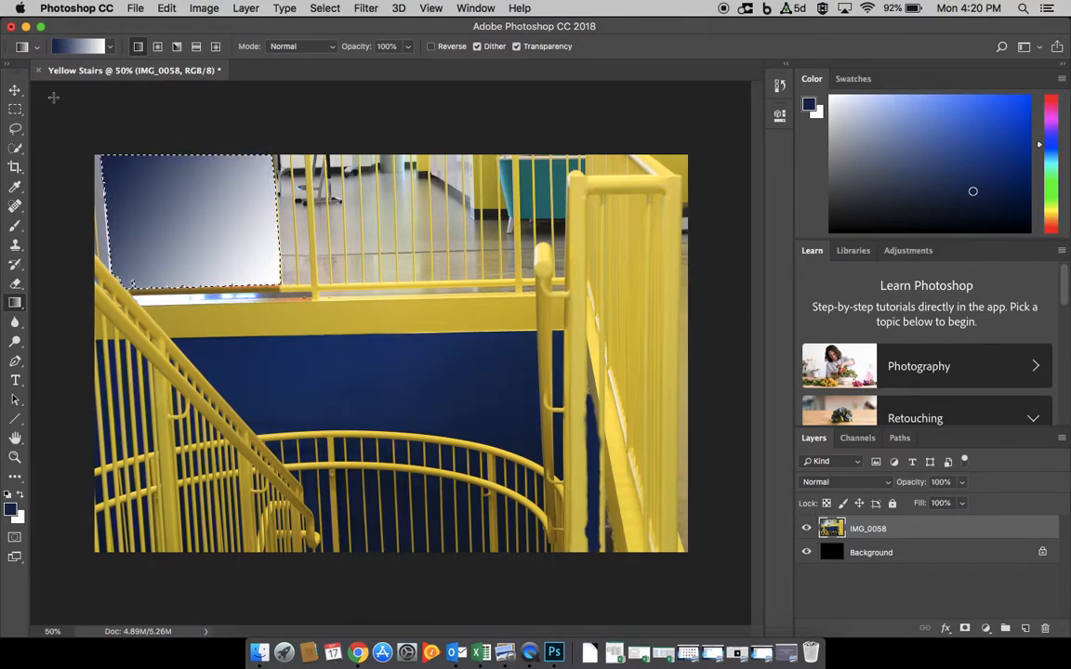
{"action": "left_click", "coordinate": [14, 89]}
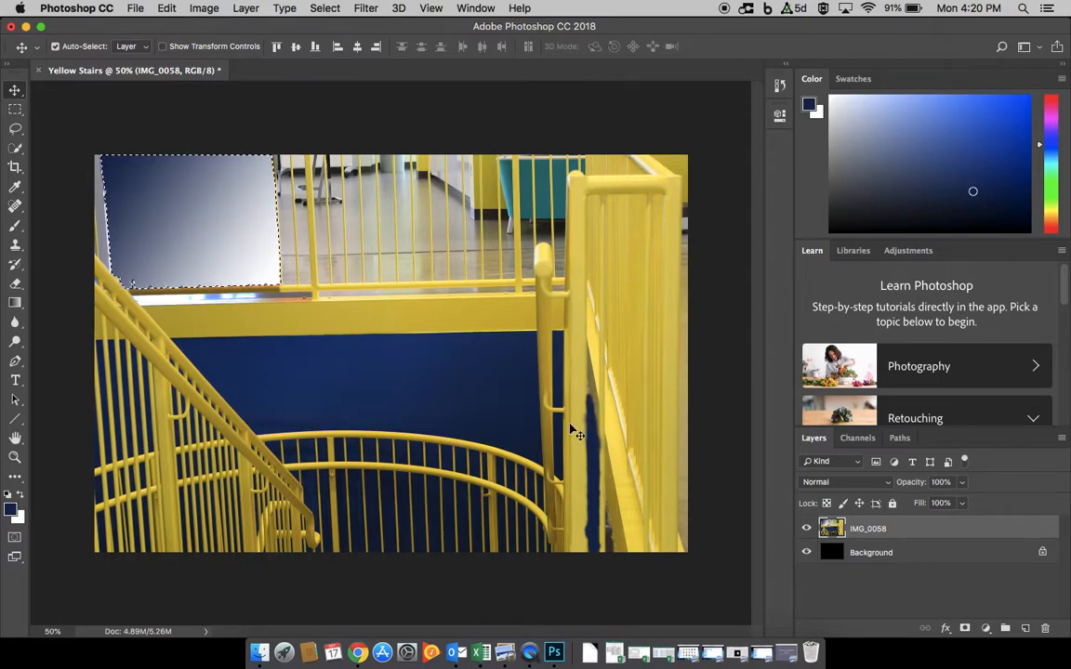
- Deselect the gradient area and heal the reddish marks on the beam's edge and spots around the upper railing bars with the Spot Healing Brush
{"action": "left_click", "coordinate": [14, 207]}
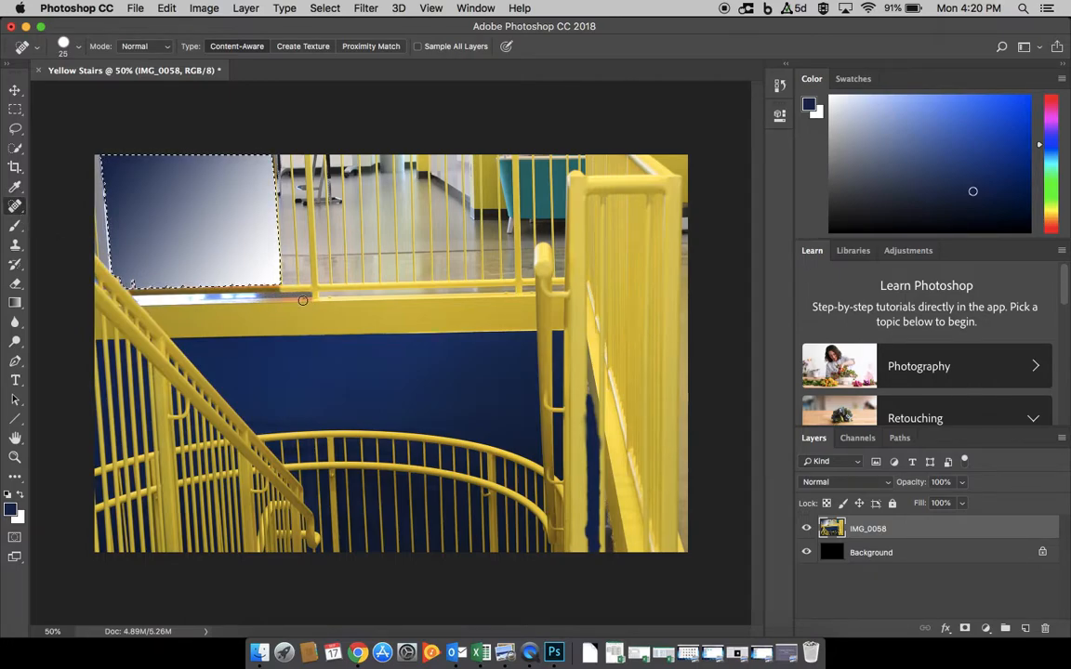
{"action": "key", "text": "super+d"}
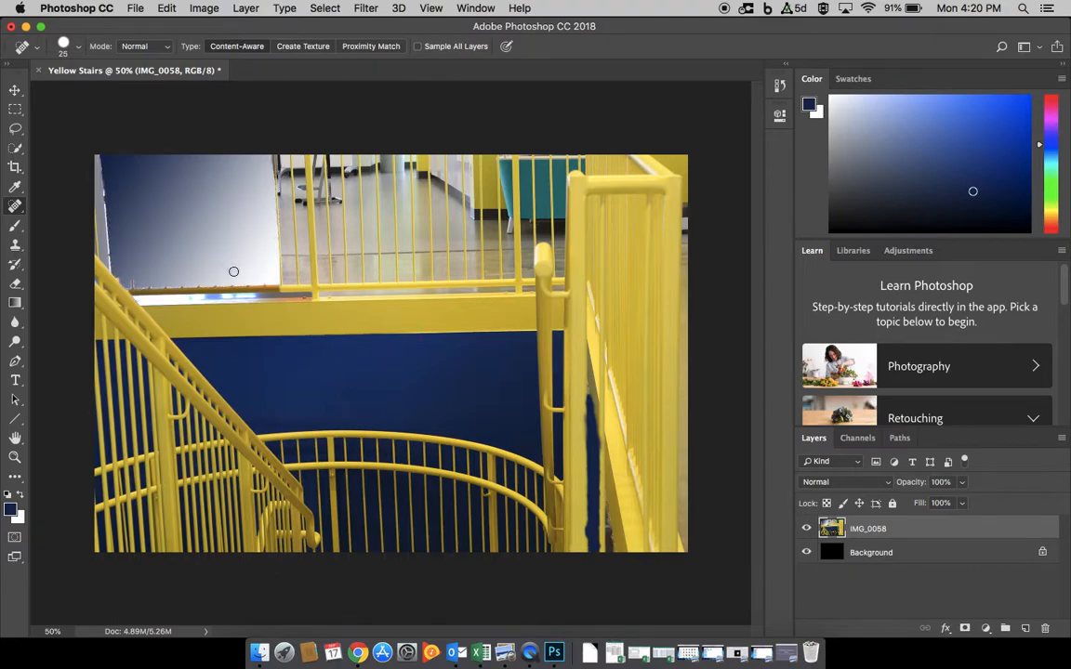
{"action": "mouse_move", "coordinate": [269, 304]}
{"action": "left_mouse_down"}
{"action": "mouse_move", "coordinate": [306, 299]}
{"action": "mouse_move", "coordinate": [287, 305]}
{"action": "left_mouse_up"}
{"action": "left_click_drag", "start_coordinate": [287, 299], "coordinate": [299, 302]}
{"action": "left_click", "coordinate": [335, 261]}
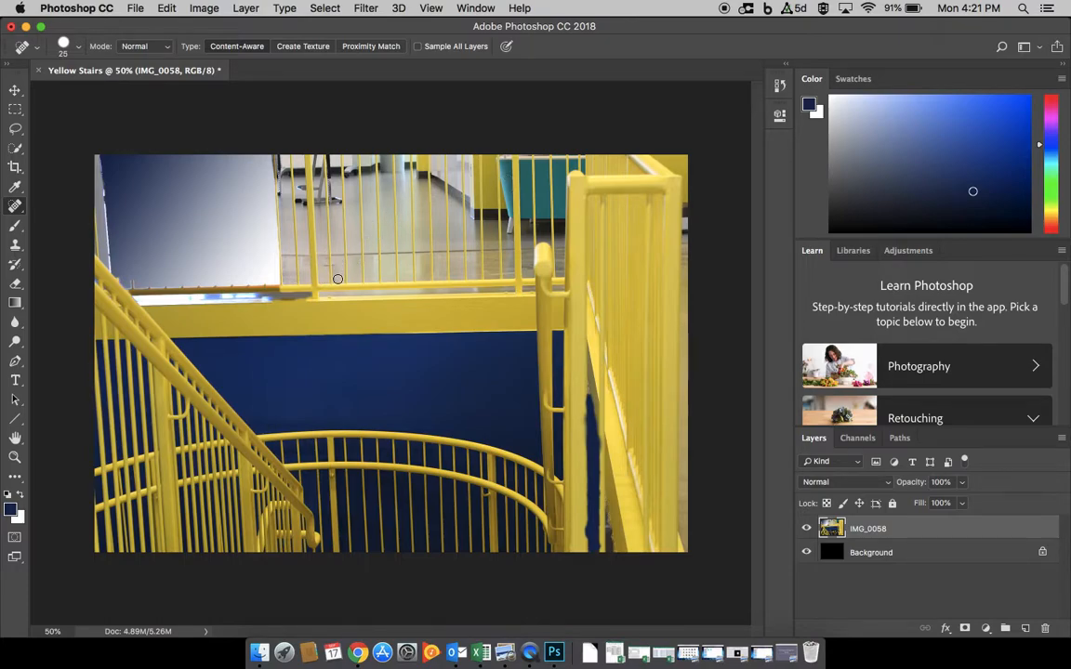
{"action": "left_click", "coordinate": [333, 265]}
{"action": "left_click", "coordinate": [357, 265]}
{"action": "left_click", "coordinate": [307, 261]}
- Heal the rail and gap along the gradient's lower edge with content-aware Spot Healing Brush strokes
{"action": "mouse_move", "coordinate": [283, 291]}
{"action": "left_mouse_down"}
{"action": "mouse_move", "coordinate": [158, 289]}
{"action": "mouse_move", "coordinate": [285, 291]}
{"action": "left_mouse_up"}
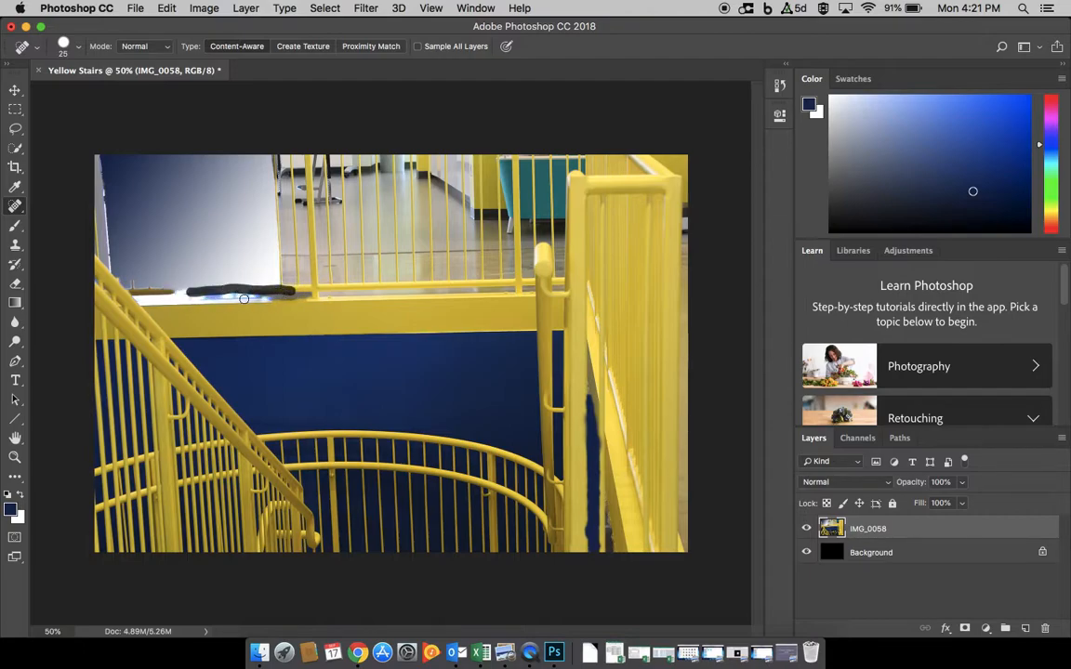
{"action": "mouse_move", "coordinate": [186, 294]}
{"action": "left_mouse_down"}
{"action": "mouse_move", "coordinate": [238, 294]}
{"action": "mouse_move", "coordinate": [214, 295]}
{"action": "left_mouse_up"}
{"action": "mouse_move", "coordinate": [186, 295]}
{"action": "left_mouse_down"}
{"action": "mouse_move", "coordinate": [270, 294]}
{"action": "mouse_move", "coordinate": [225, 289]}
{"action": "left_mouse_up"}
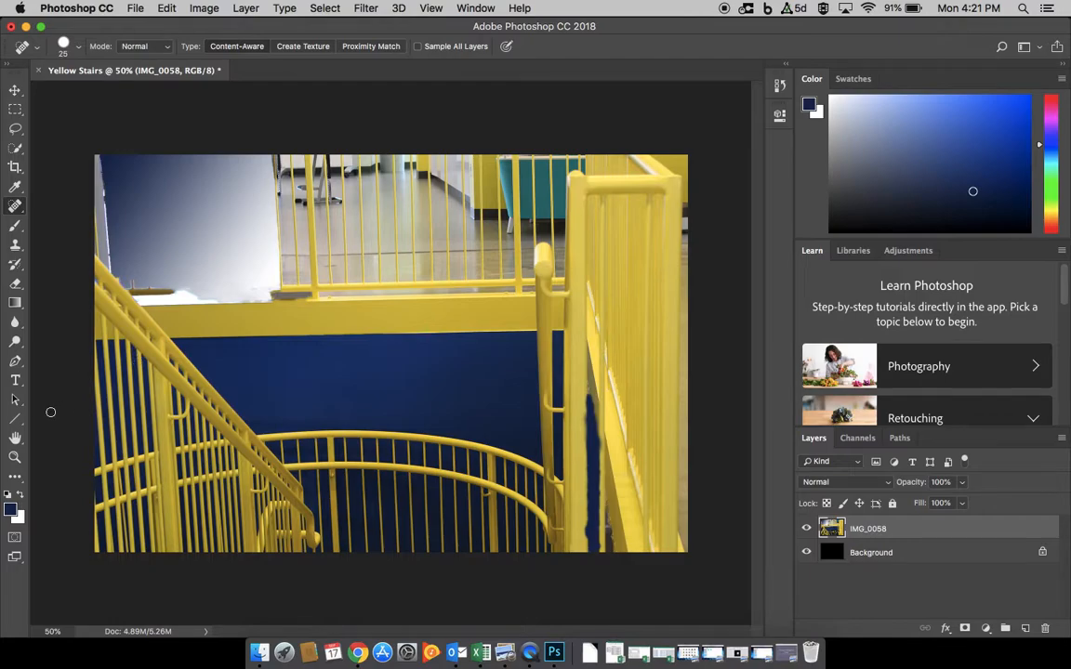
{"action": "left_click", "coordinate": [15, 437]}
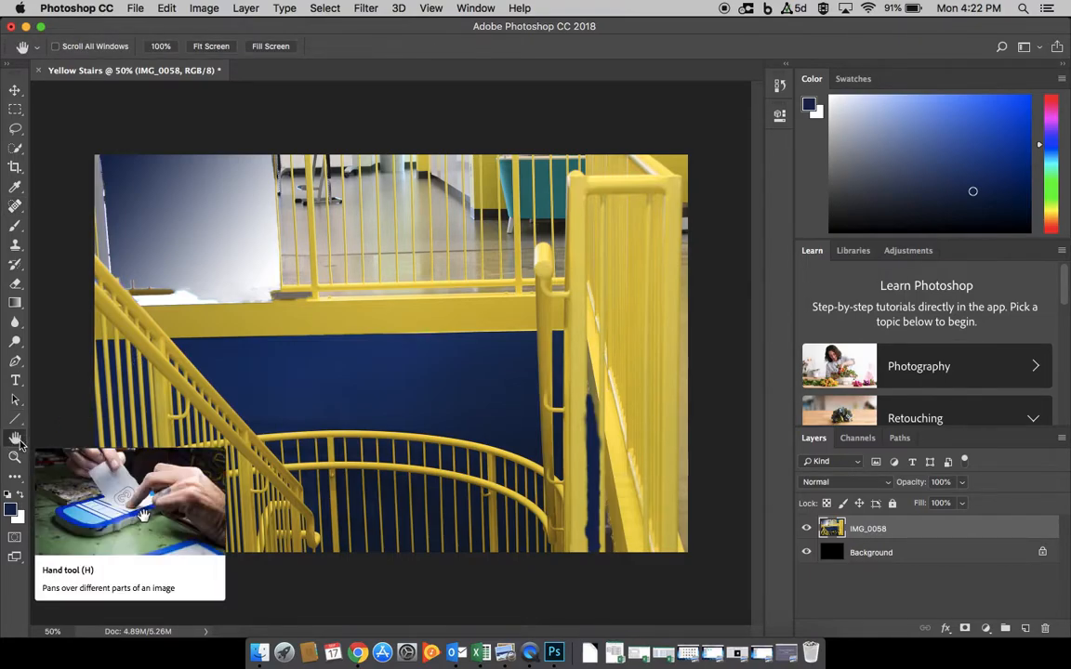
{"action": "left_click_drag", "start_coordinate": [270, 380], "coordinate": [232, 374]}
{"action": "left_click_drag", "start_coordinate": [362, 287], "coordinate": [310, 323]}
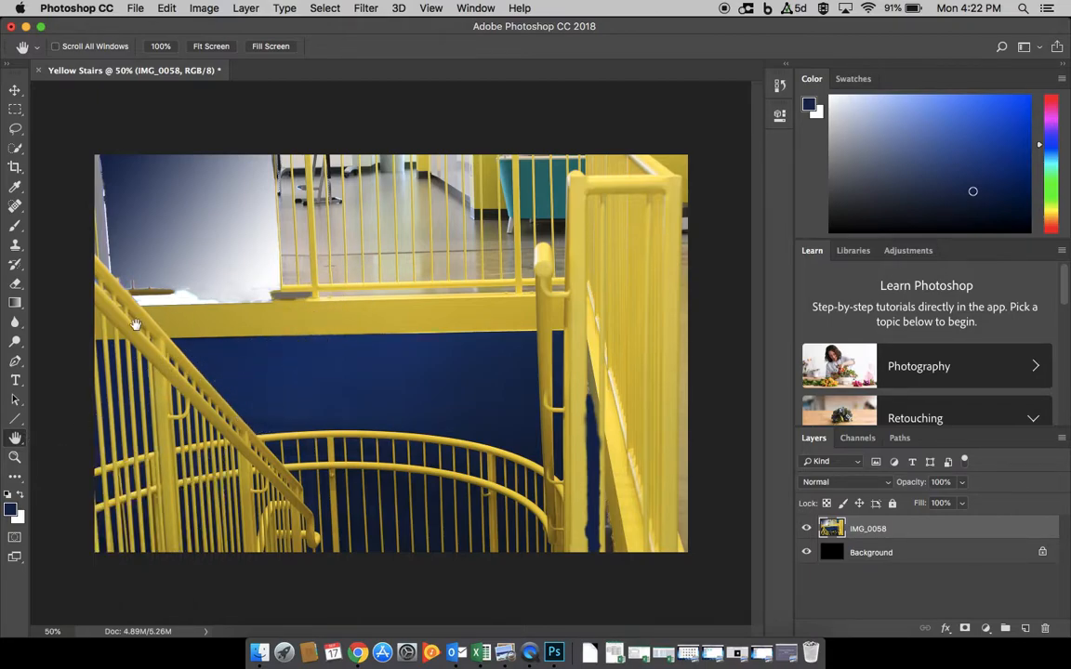
{"action": "left_click", "coordinate": [14, 420]}
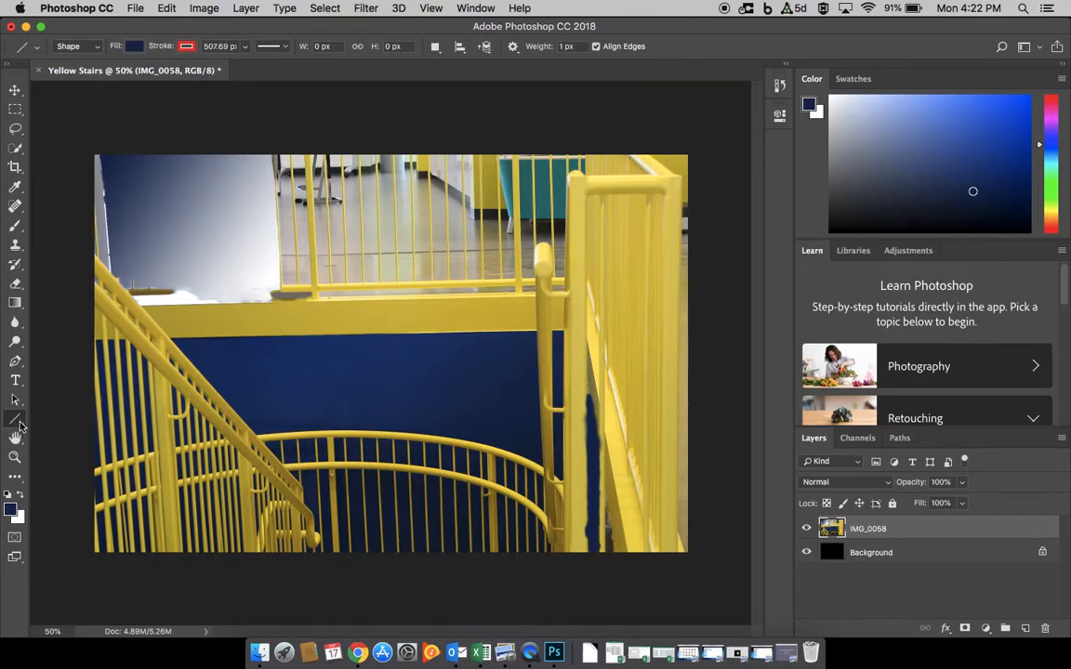
{"action": "left_click", "coordinate": [21, 426]}
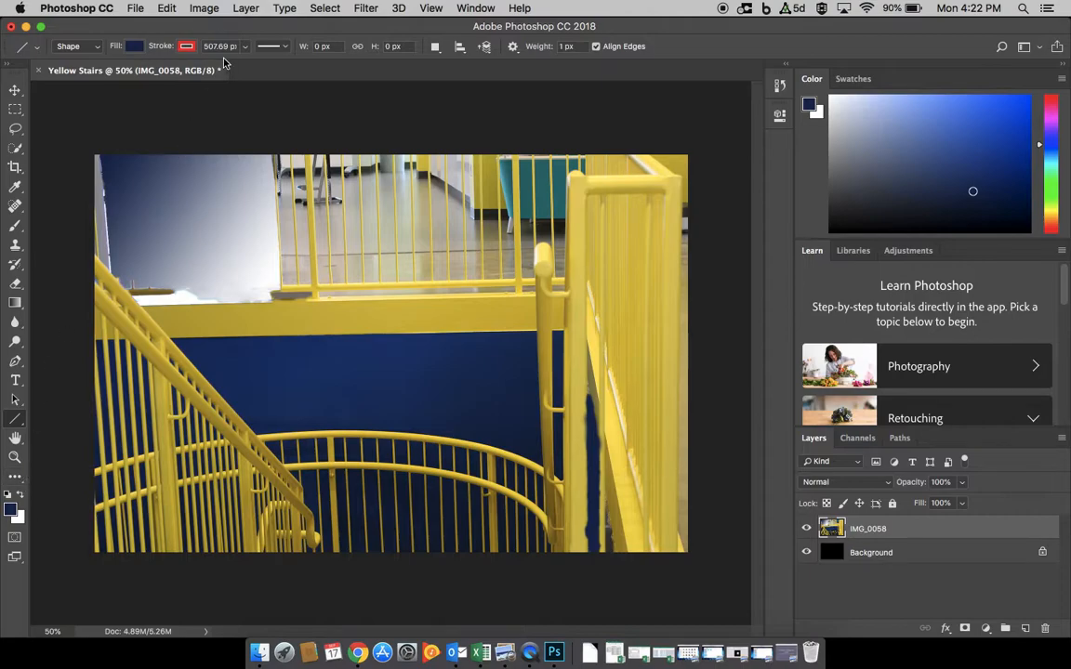
{"action": "left_click", "coordinate": [365, 9]}
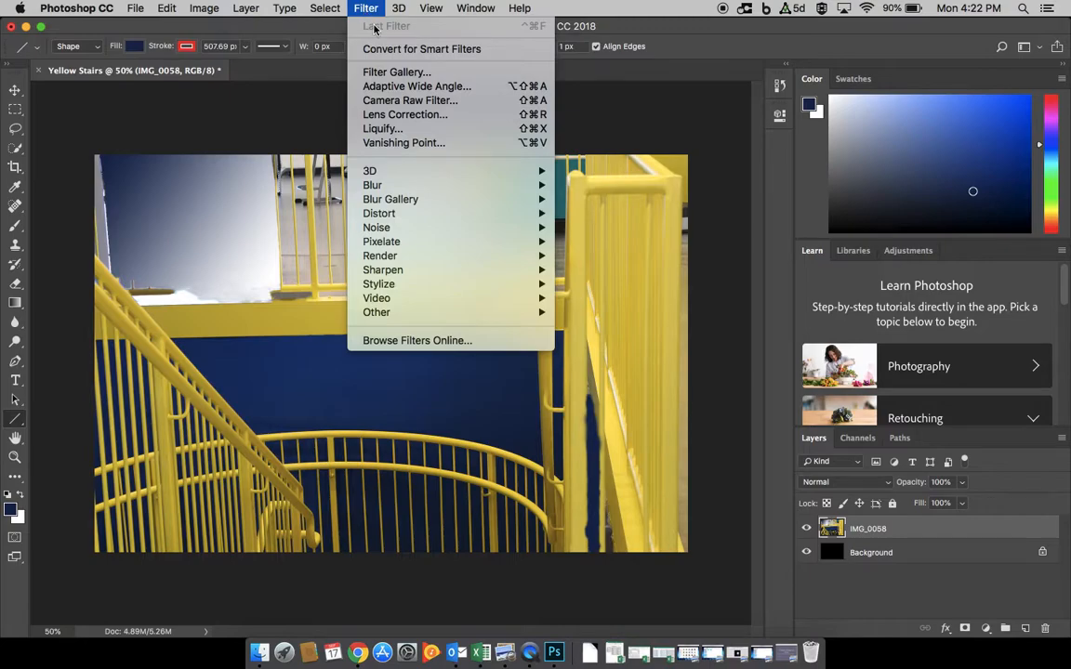
{"action": "mouse_move", "coordinate": [385, 184]}
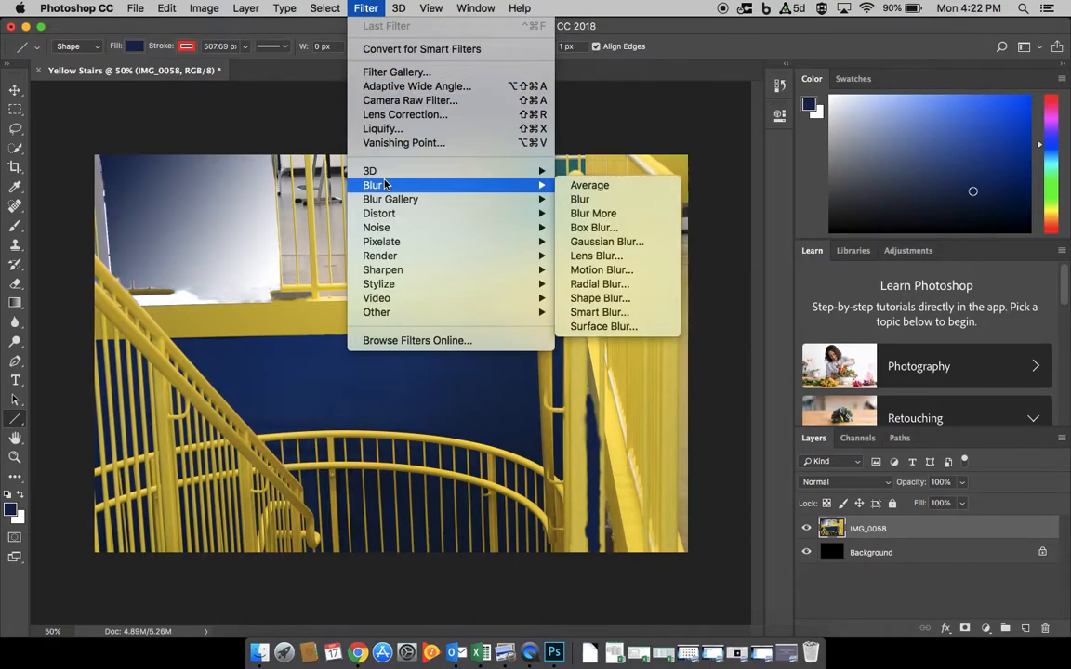
{"action": "mouse_move", "coordinate": [386, 244]}
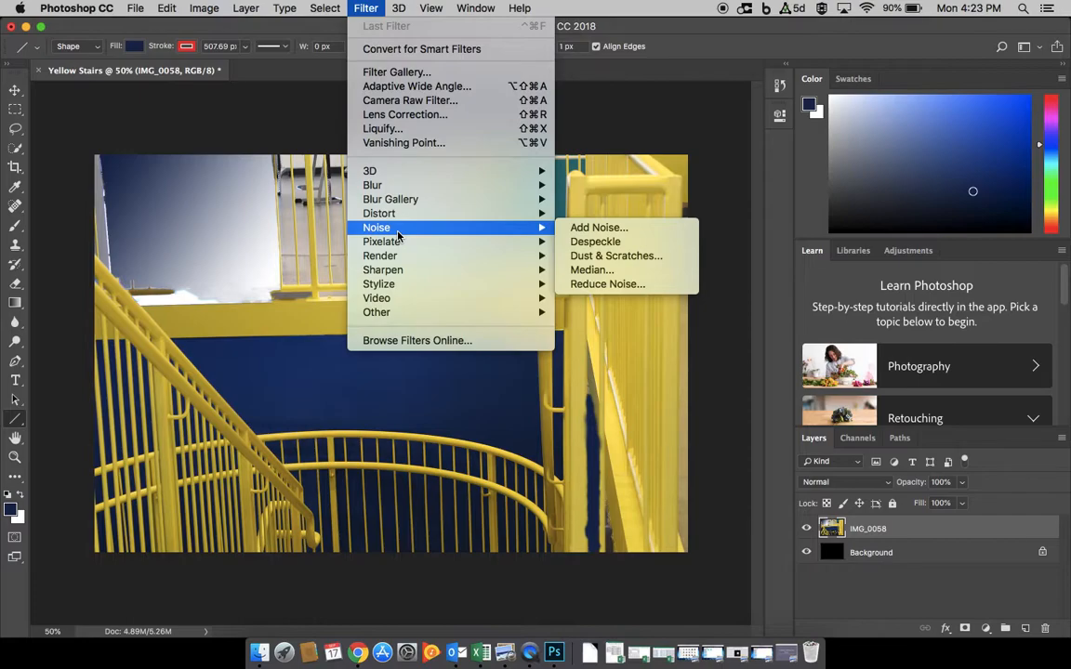
{"action": "mouse_move", "coordinate": [327, 9]}
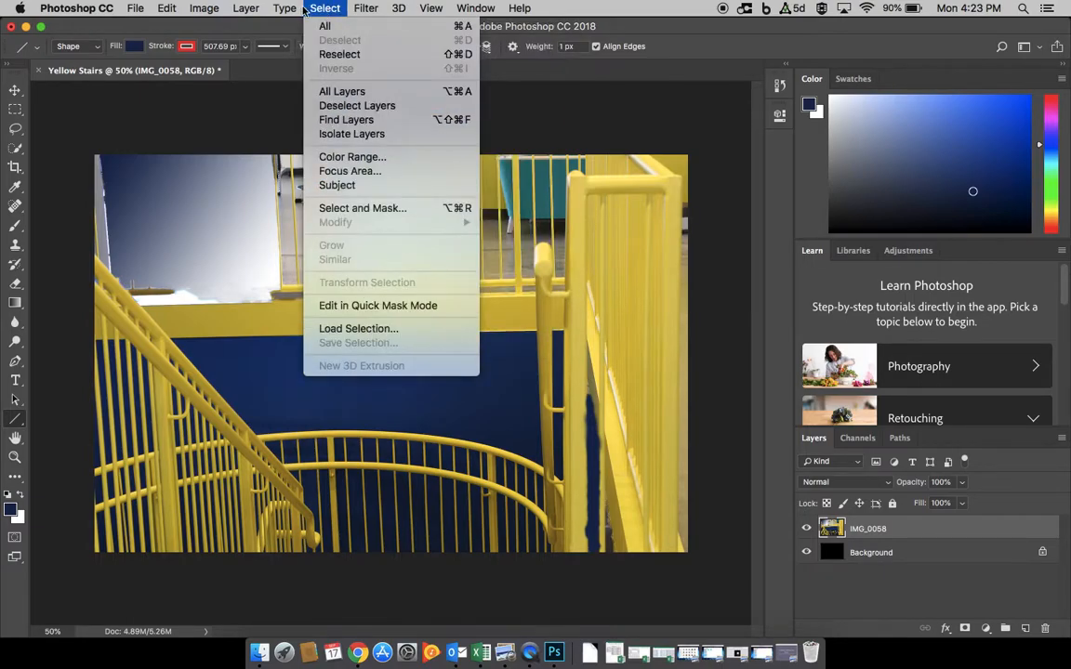
- Try to convert the document's color mode to Grayscale
{"action": "mouse_move", "coordinate": [212, 9]}
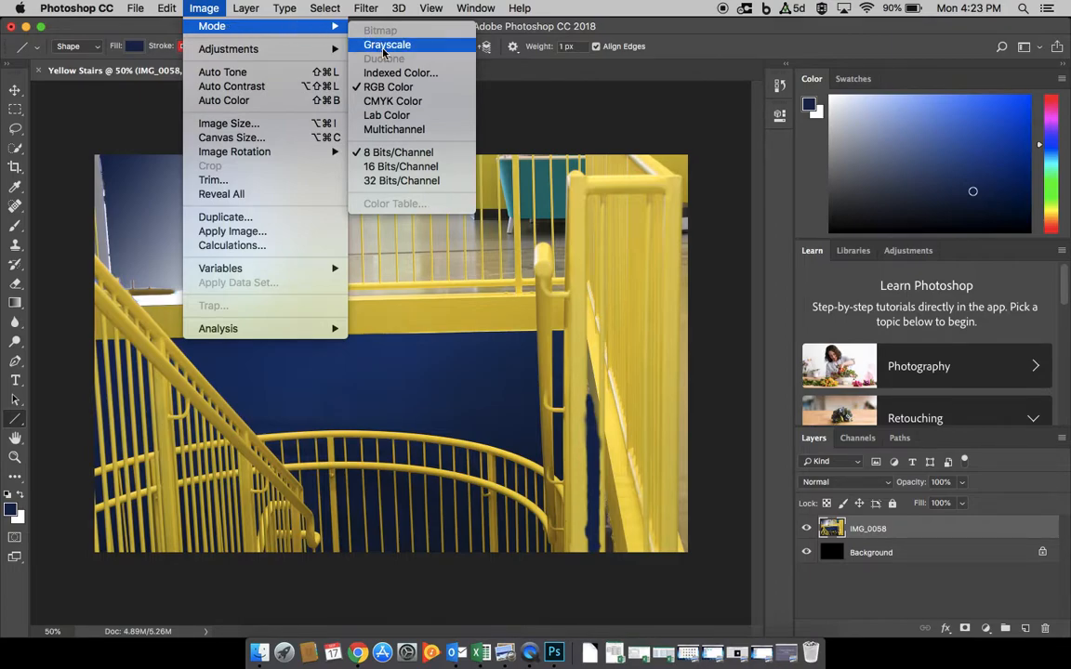
{"action": "left_click", "coordinate": [383, 48]}
{"action": "left_click", "coordinate": [573, 236]}
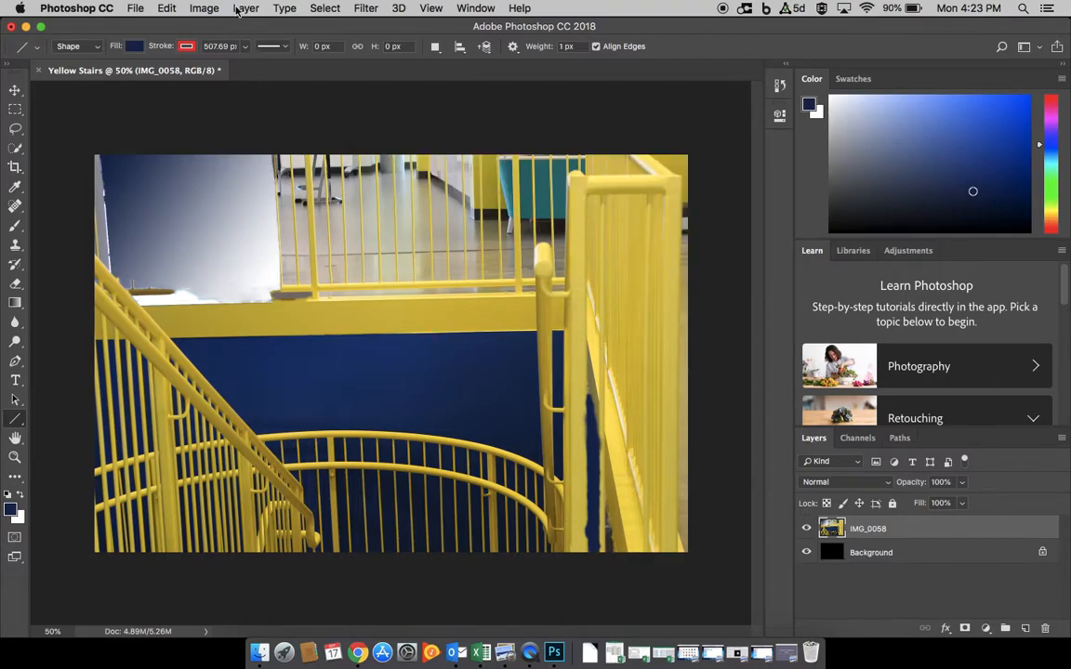
{"action": "left_click", "coordinate": [240, 10]}
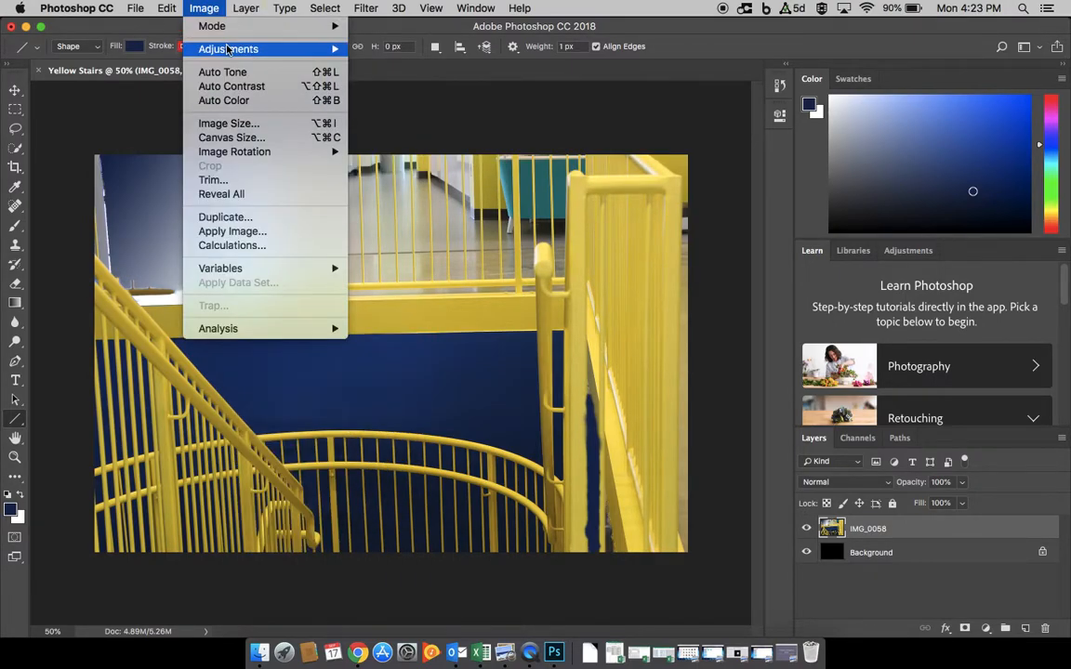
{"action": "mouse_move", "coordinate": [208, 49]}
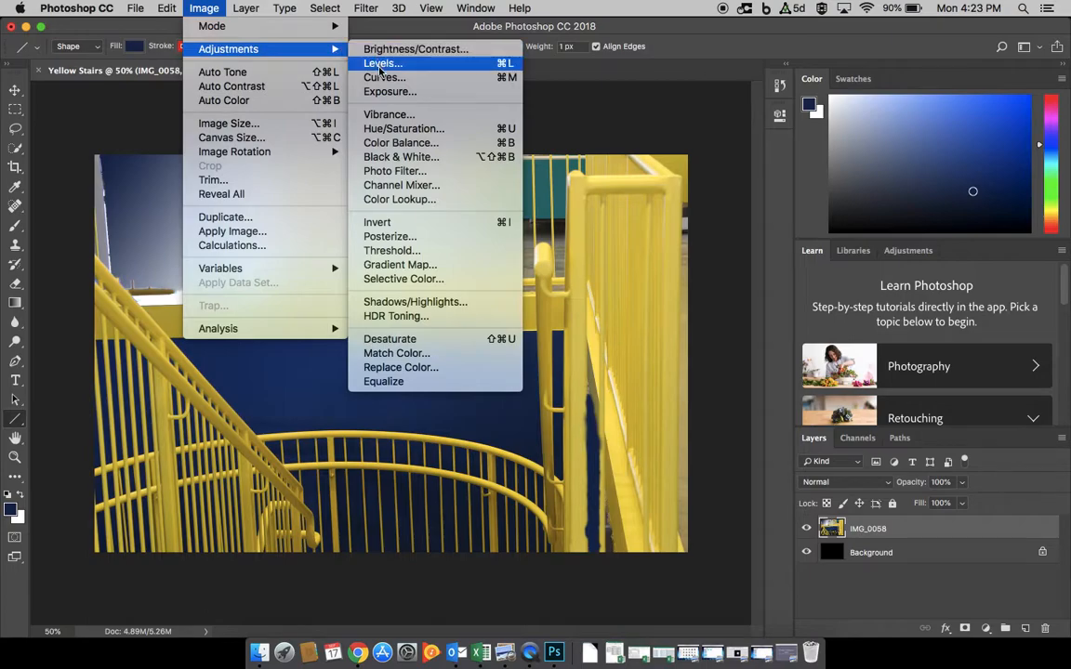
{"action": "left_click", "coordinate": [406, 129]}
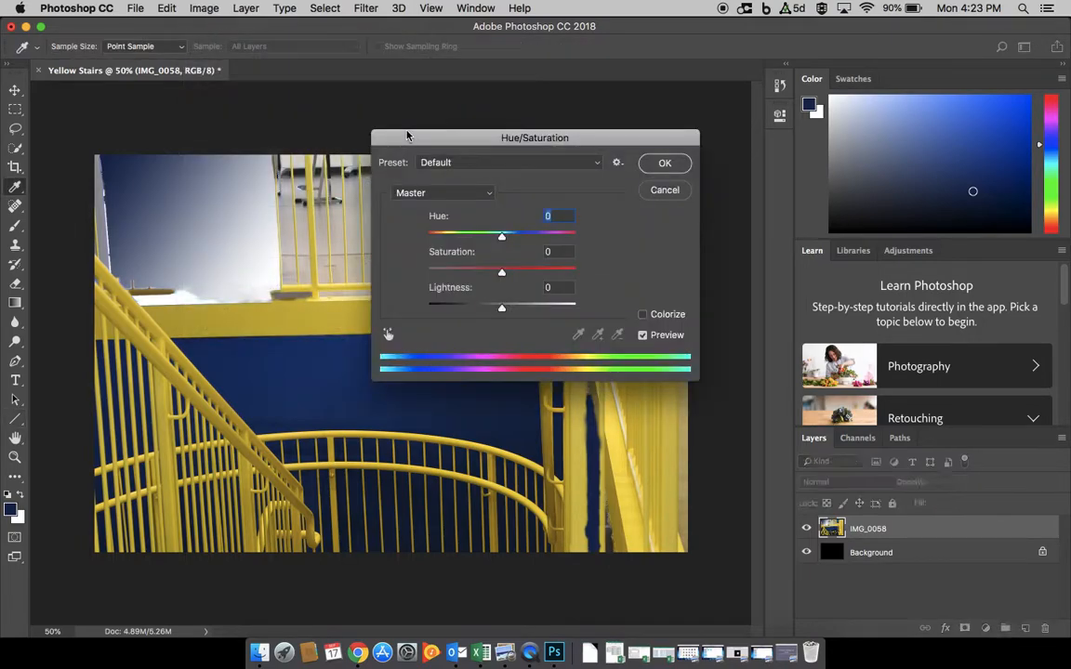
{"action": "left_click", "coordinate": [666, 189]}
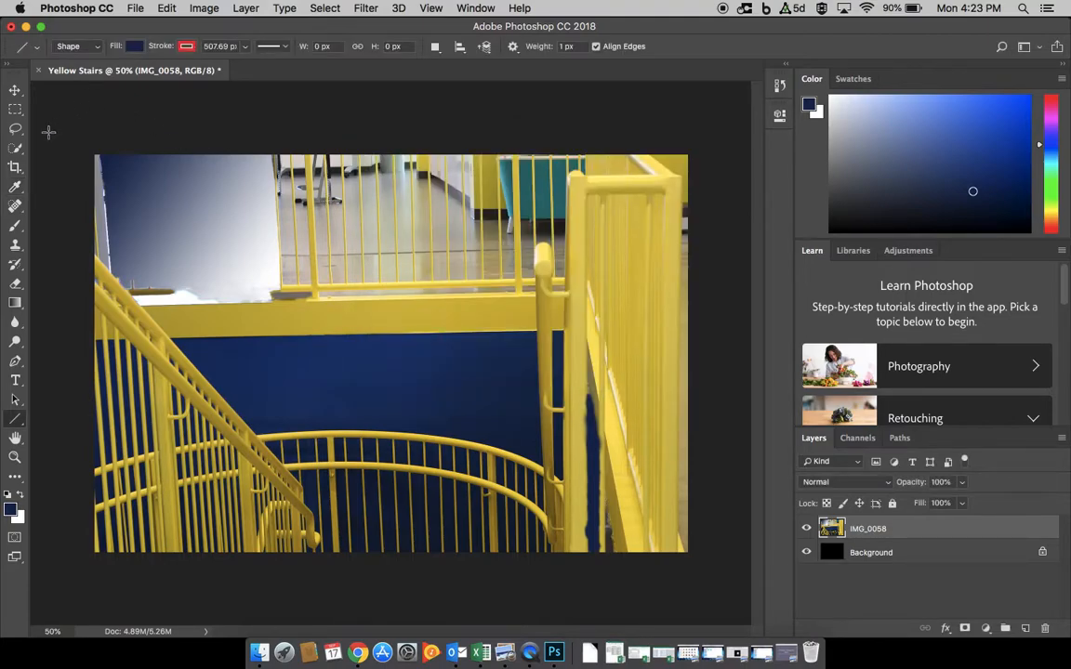
- Quick-select the upper background down through the blue wall, apply Hue/Saturation with saturation +84 and lightness +1, and deselect
{"action": "left_click", "coordinate": [15, 147]}
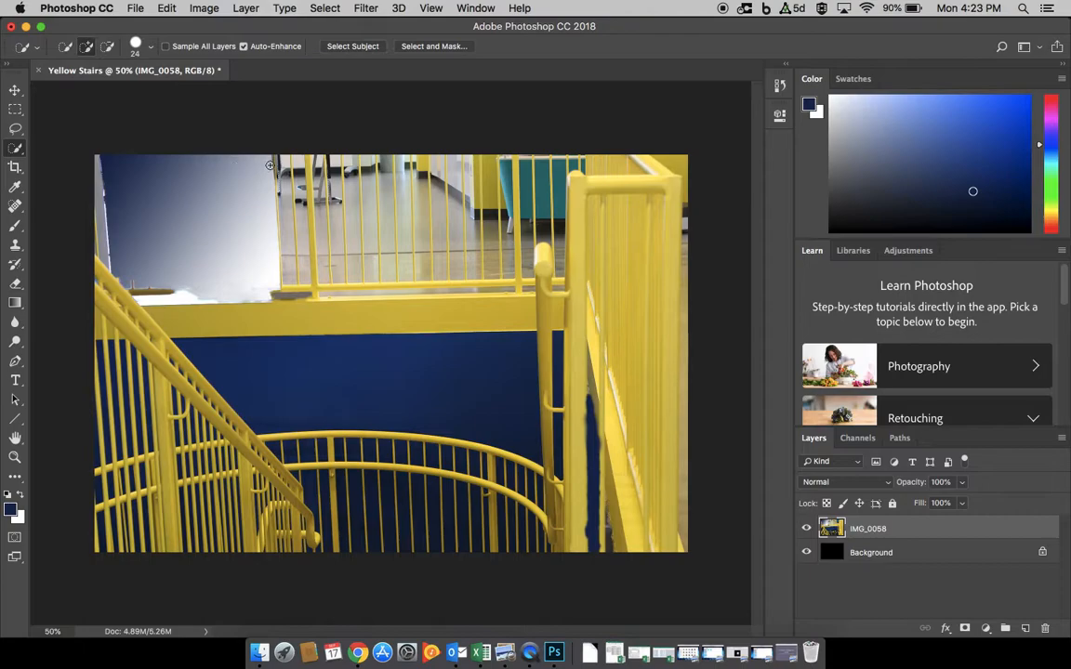
{"action": "mouse_move", "coordinate": [281, 156]}
{"action": "left_mouse_down"}
{"action": "mouse_move", "coordinate": [279, 189]}
{"action": "mouse_move", "coordinate": [346, 324]}
{"action": "mouse_move", "coordinate": [479, 351]}
{"action": "mouse_move", "coordinate": [537, 311]}
{"action": "mouse_move", "coordinate": [523, 259]}
{"action": "mouse_move", "coordinate": [451, 214]}
{"action": "mouse_move", "coordinate": [318, 184]}
{"action": "mouse_move", "coordinate": [331, 169]}
{"action": "mouse_move", "coordinate": [466, 156]}
{"action": "mouse_move", "coordinate": [513, 179]}
{"action": "mouse_move", "coordinate": [555, 163]}
{"action": "mouse_move", "coordinate": [634, 165]}
{"action": "left_mouse_up"}
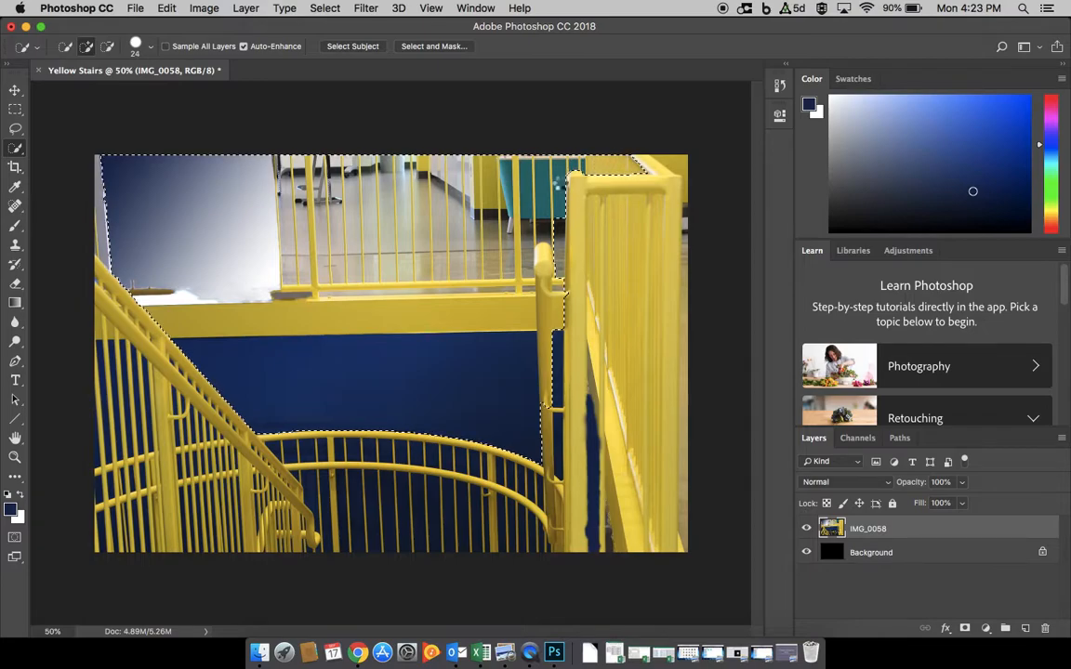
{"action": "left_click", "coordinate": [205, 8]}
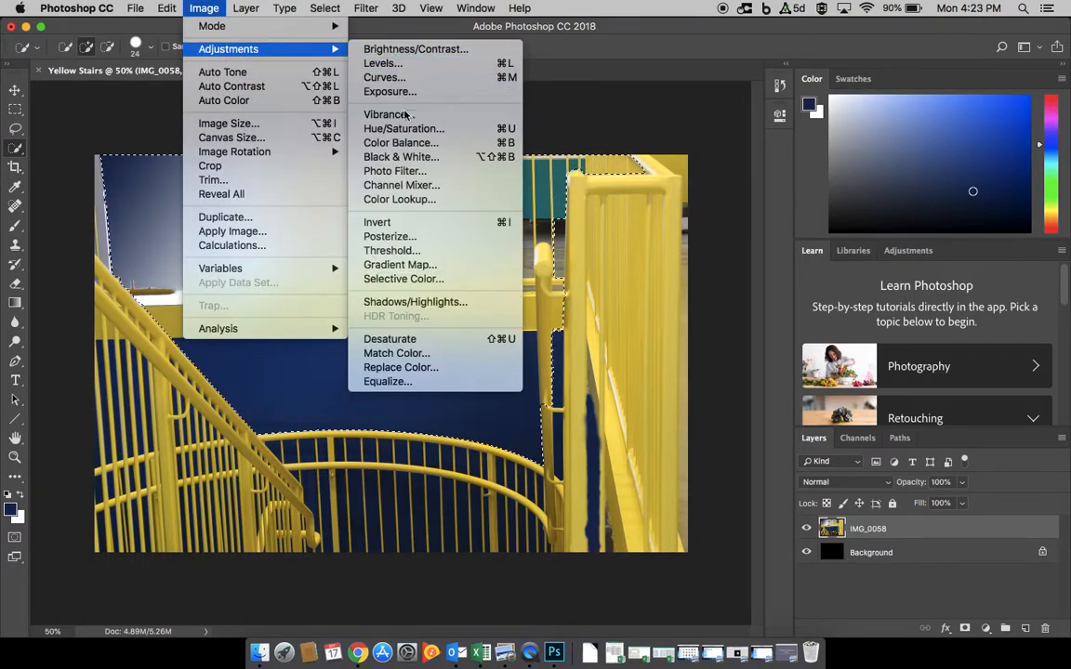
{"action": "left_click", "coordinate": [407, 130]}
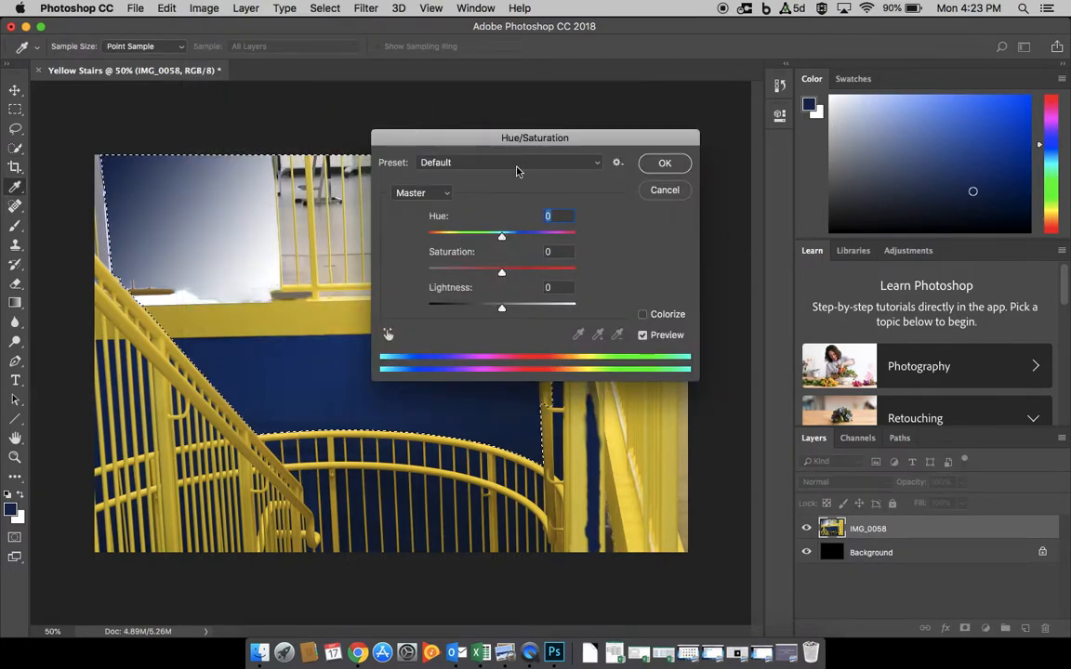
{"action": "left_click_drag", "start_coordinate": [581, 138], "coordinate": [874, 102]}
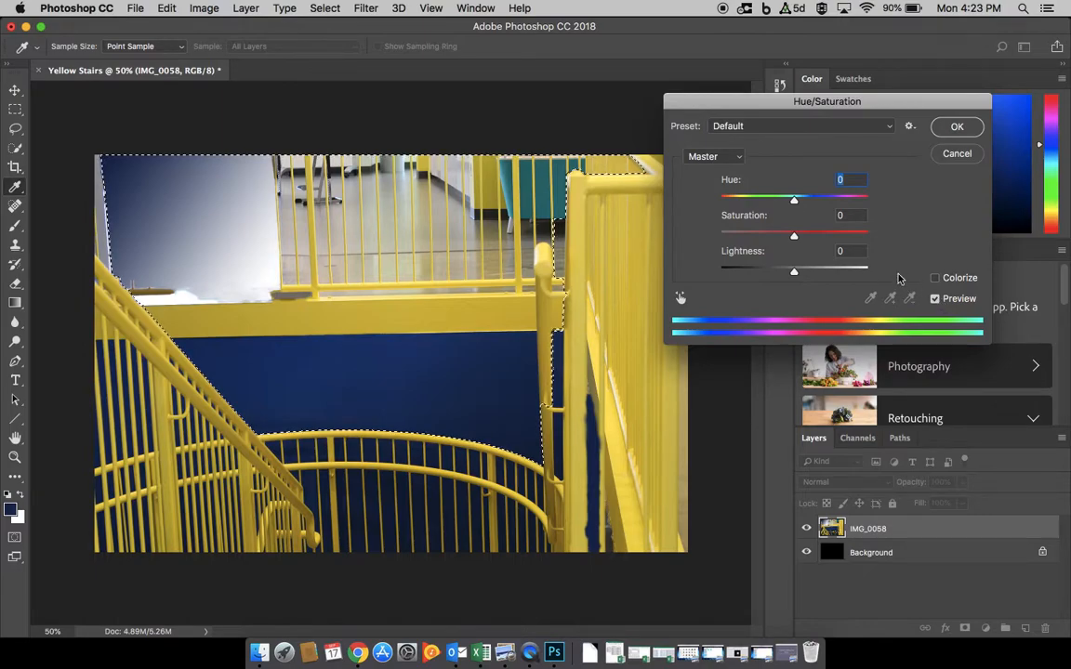
{"action": "left_click_drag", "start_coordinate": [794, 200], "coordinate": [856, 236]}
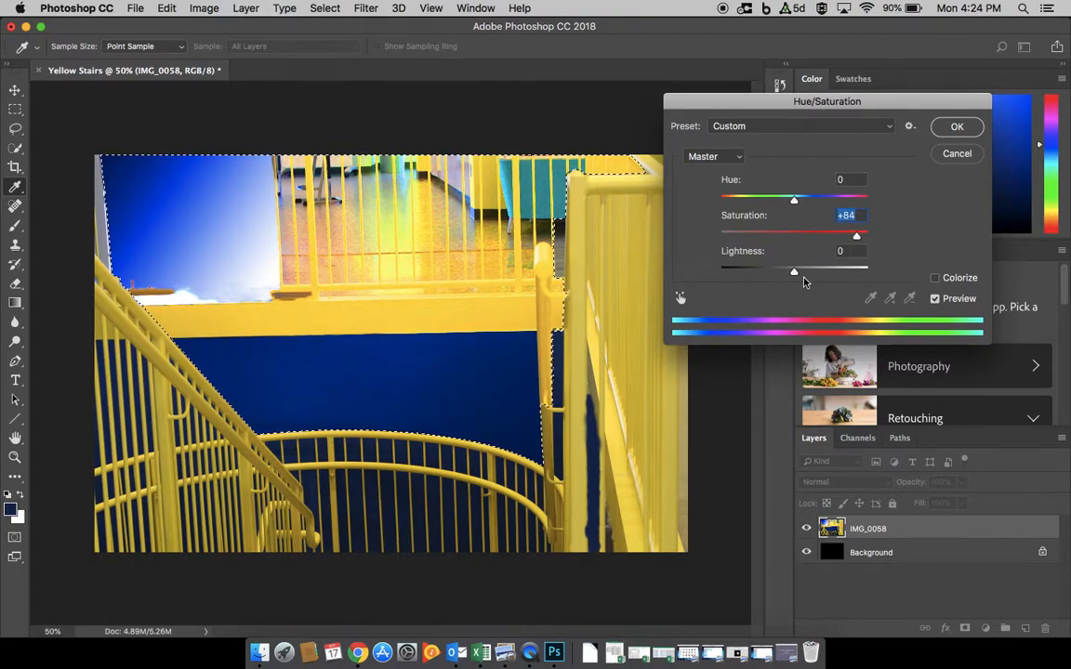
{"action": "mouse_move", "coordinate": [794, 270]}
{"action": "left_mouse_down"}
{"action": "mouse_move", "coordinate": [734, 273]}
{"action": "mouse_move", "coordinate": [833, 270]}
{"action": "mouse_move", "coordinate": [785, 273]}
{"action": "left_mouse_up"}
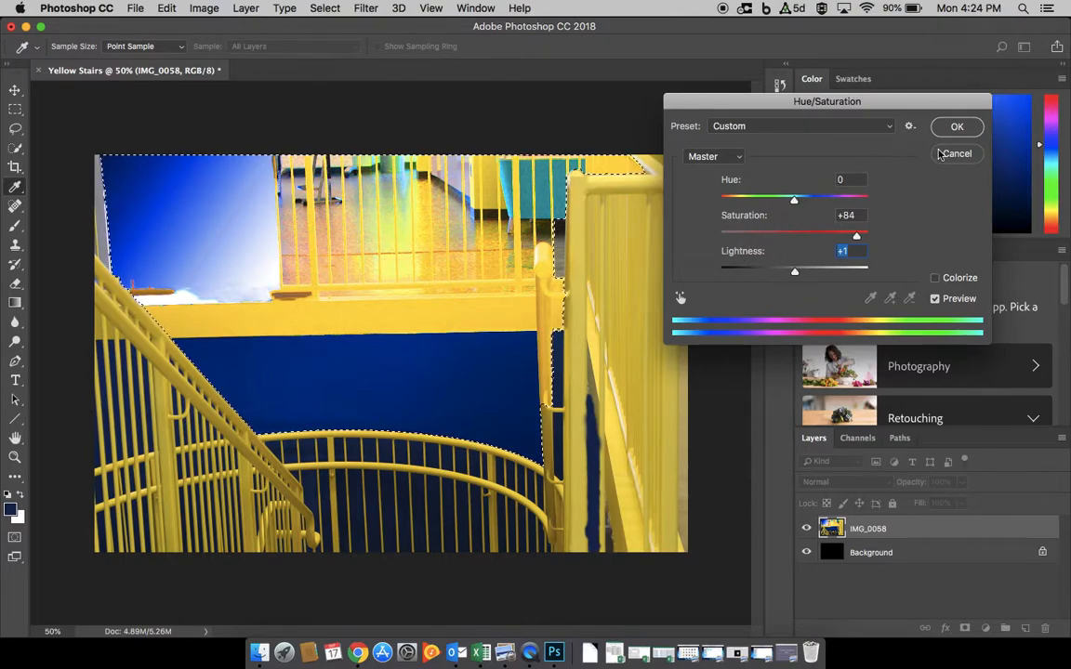
{"action": "left_click", "coordinate": [957, 126]}
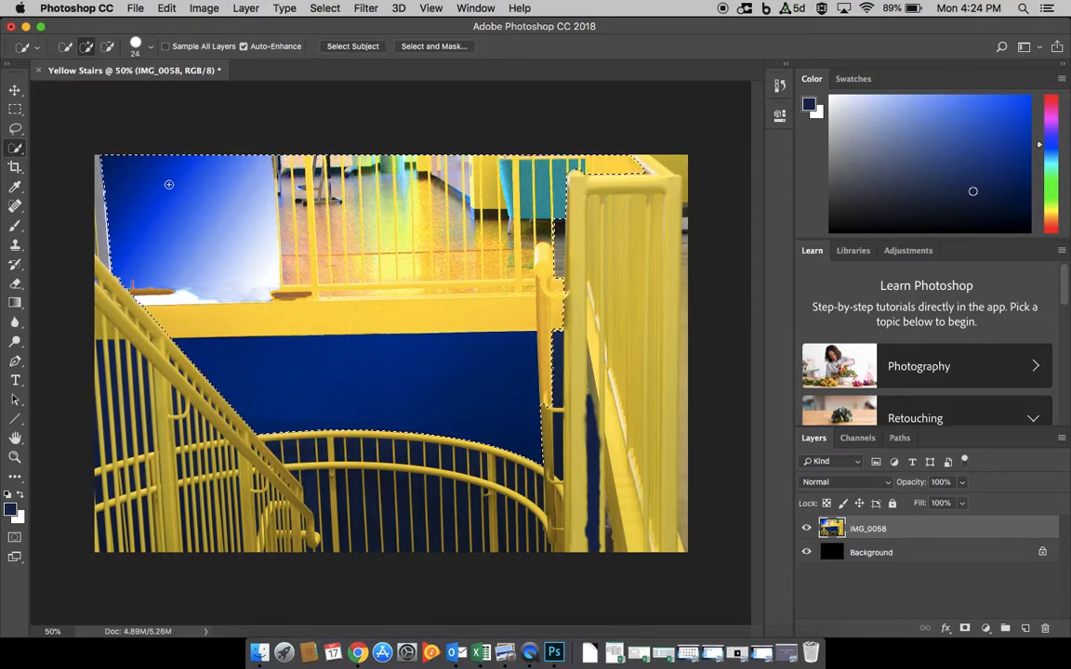
{"action": "key", "text": "super+d"}
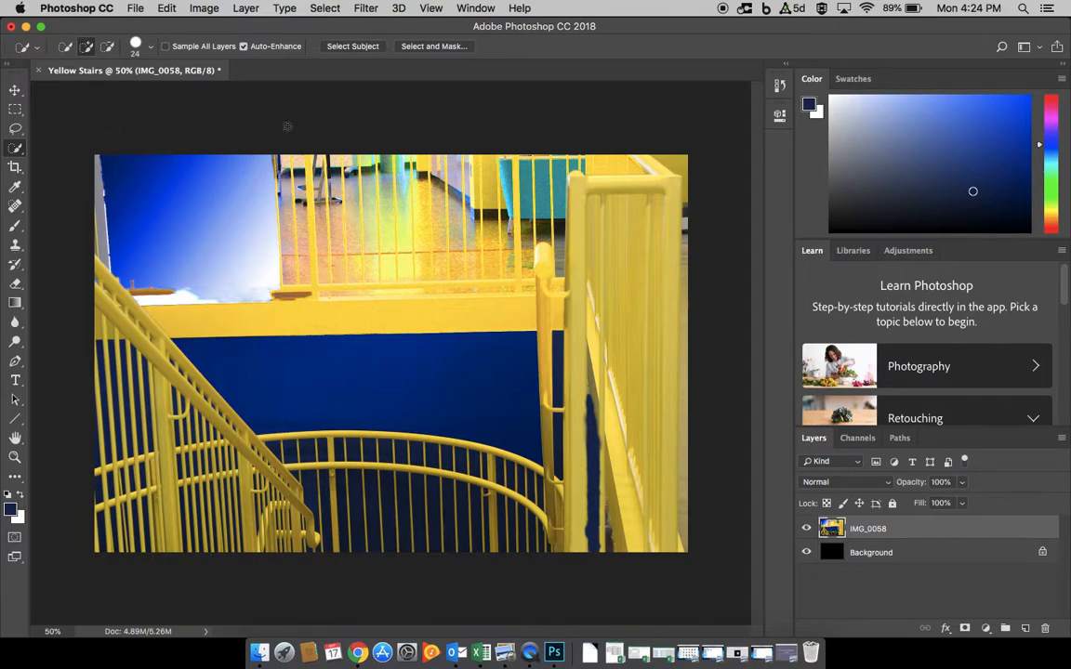
- Save the edited image as Yellow Stairs.psd in the Documents folder, using the Photoshop format
{"action": "left_click", "coordinate": [140, 9]}
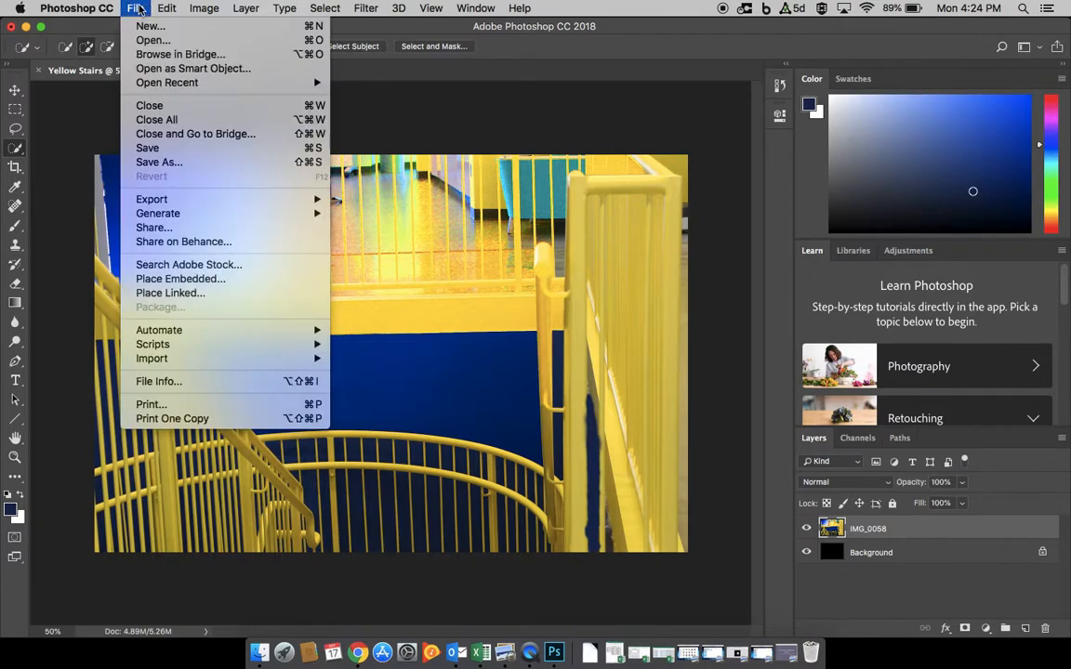
{"action": "left_click", "coordinate": [175, 162]}
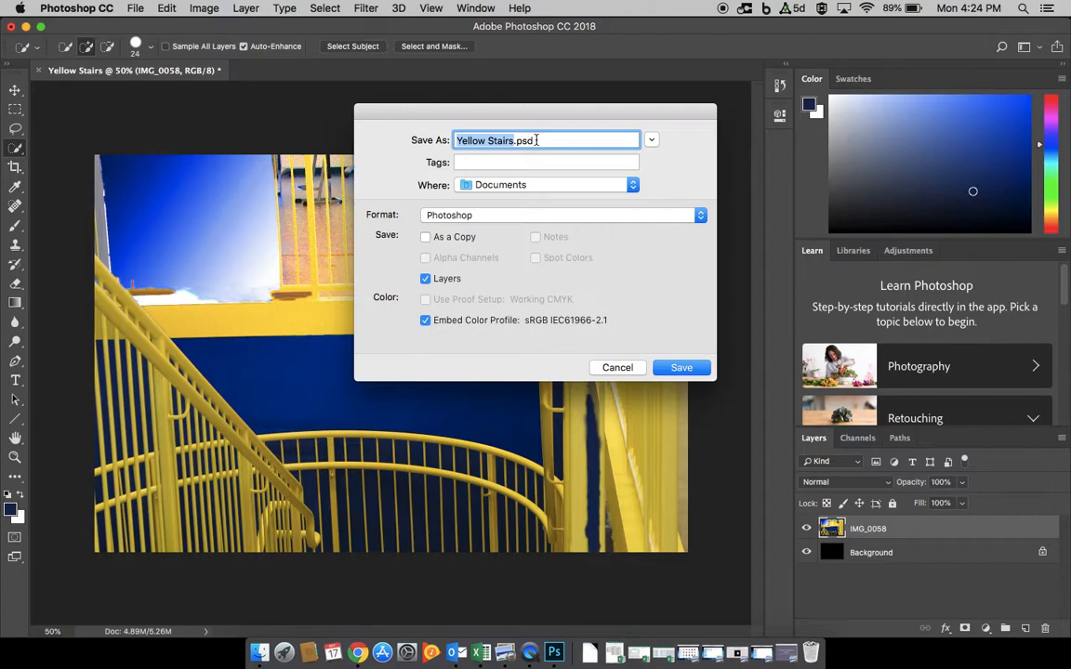
{"action": "left_click", "coordinate": [700, 215]}
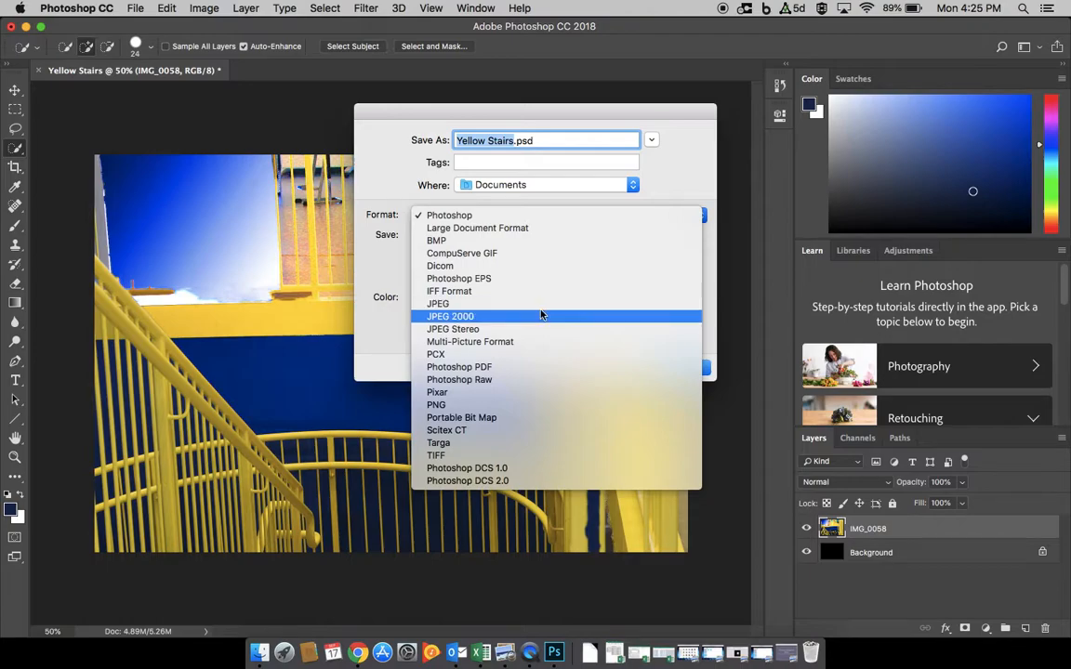
{"action": "left_click", "coordinate": [463, 216]}
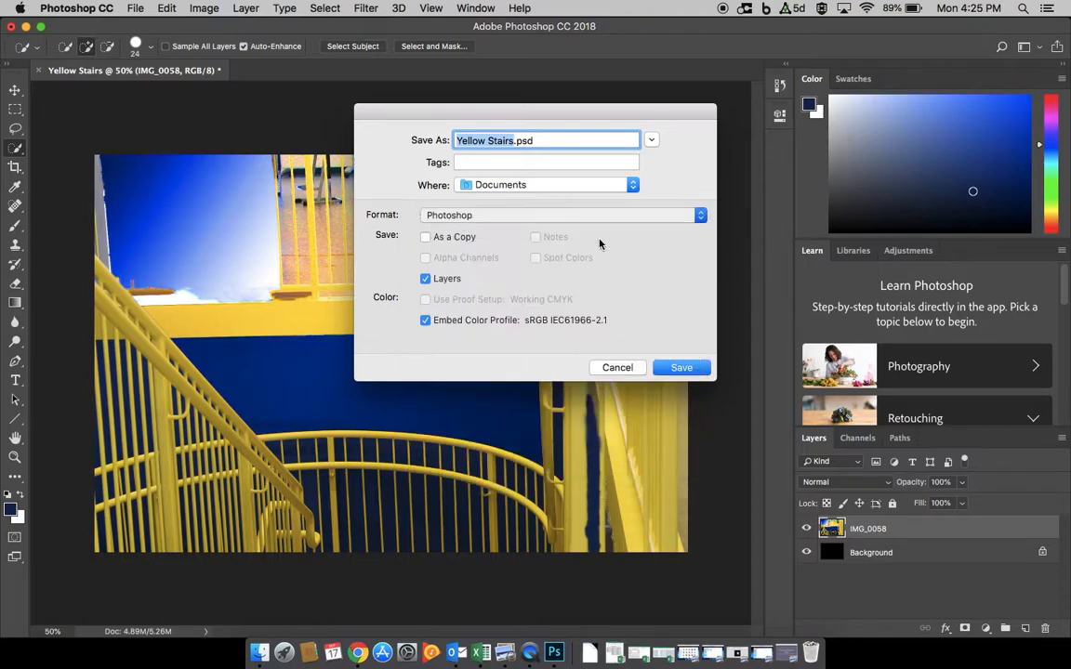
{"action": "left_click", "coordinate": [680, 370]}
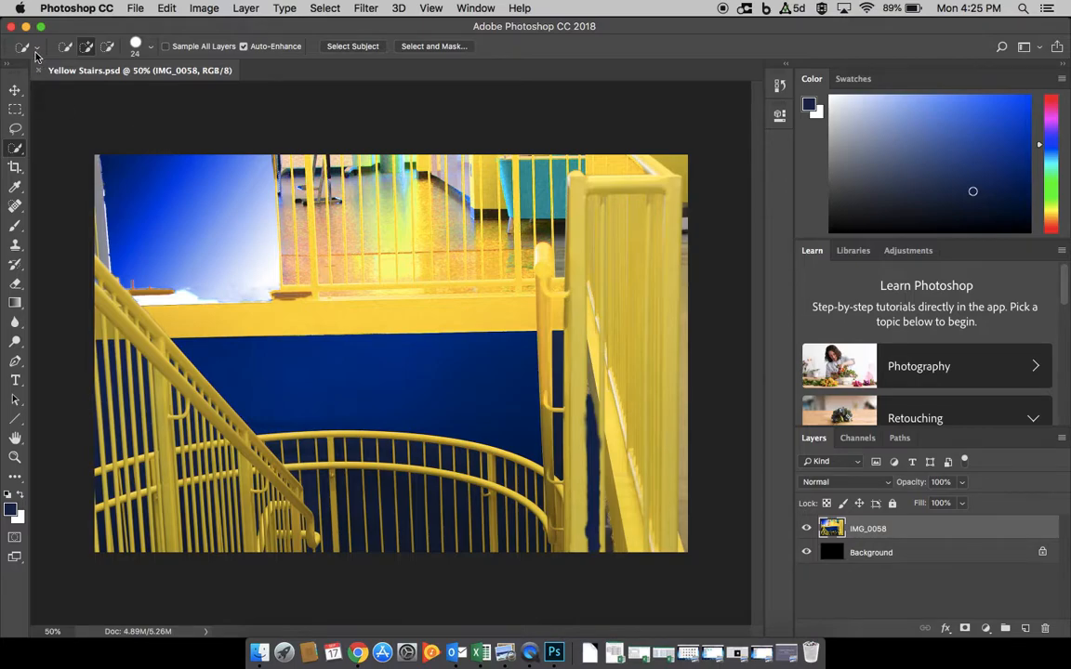
- Close the document, switch to Finder, sort the Documents folder by date modified, and reopen Yellow Stairs.psd in Photoshop
{"action": "left_click", "coordinate": [11, 26]}
{"action": "left_click_drag", "start_coordinate": [693, 64], "coordinate": [413, 110]}
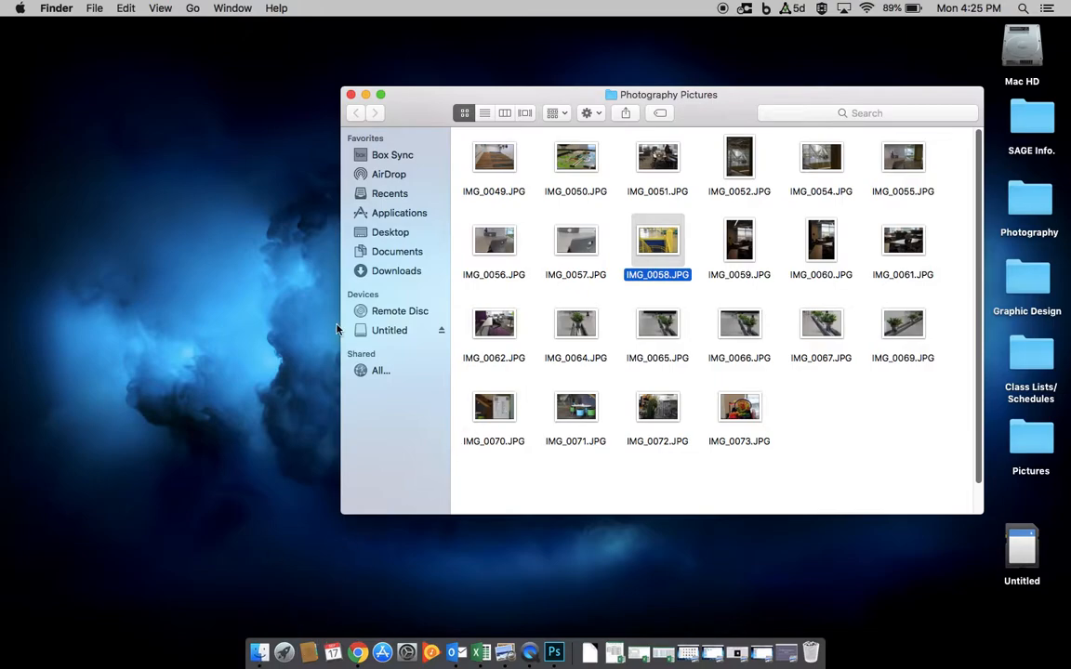
{"action": "left_click", "coordinate": [364, 251]}
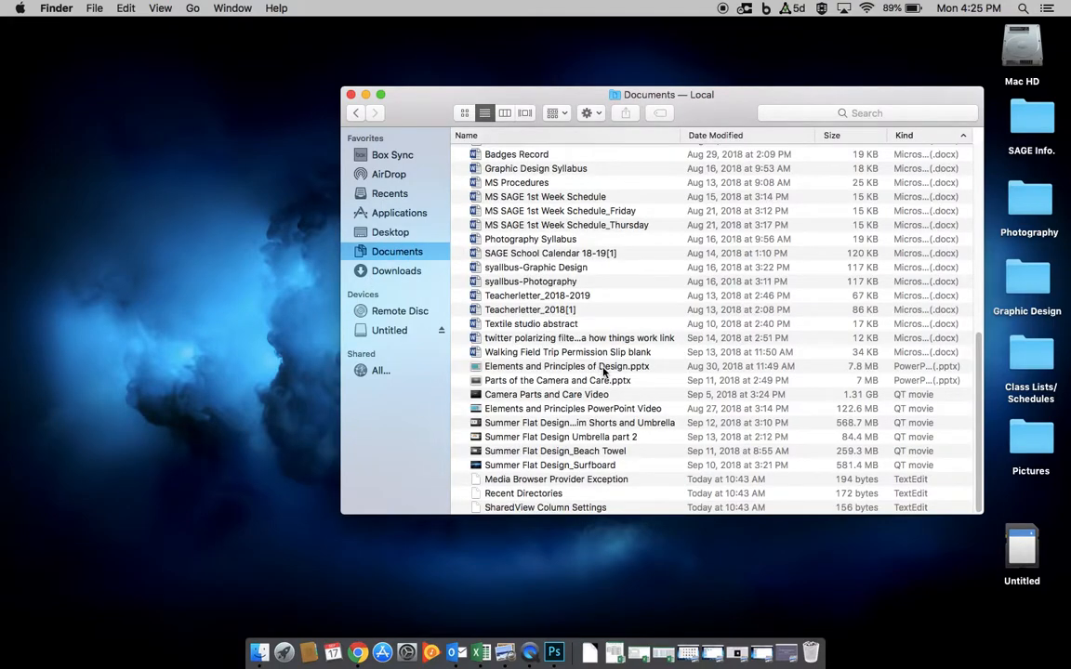
{"action": "scroll", "coordinate": [611, 363], "scroll_direction": "up", "scroll_amount": 10}
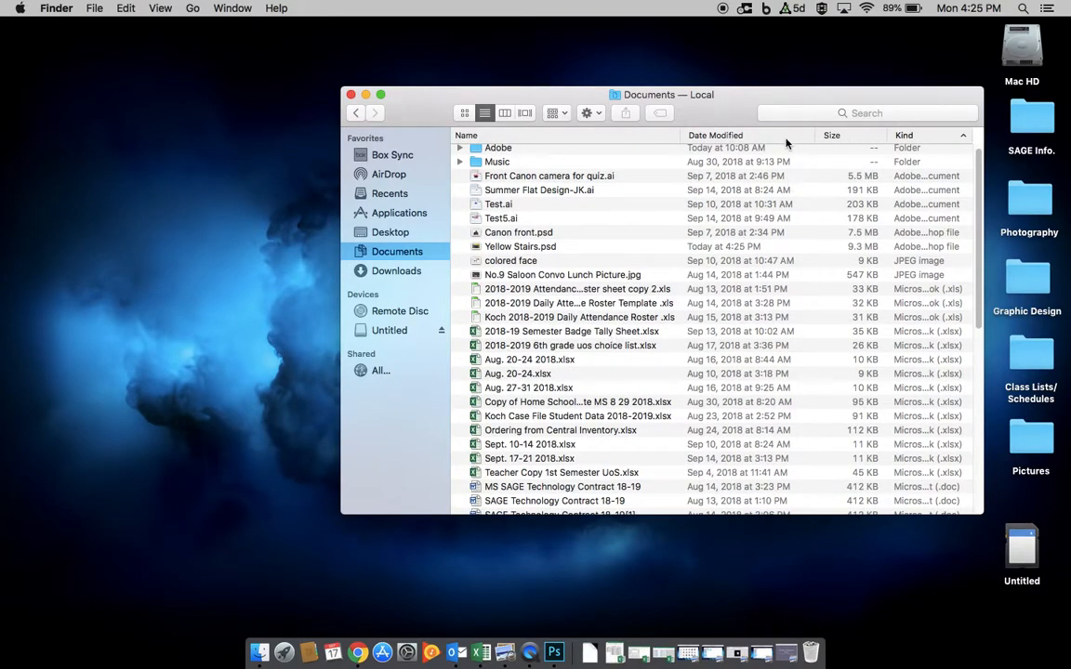
{"action": "left_click", "coordinate": [640, 150]}
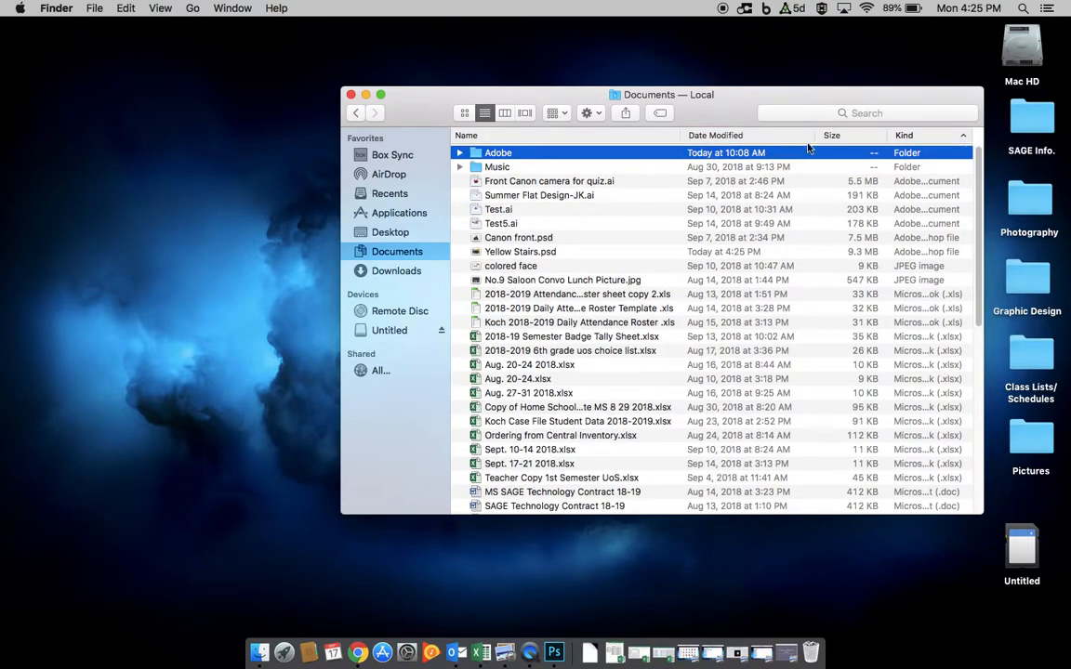
{"action": "left_click", "coordinate": [774, 136]}
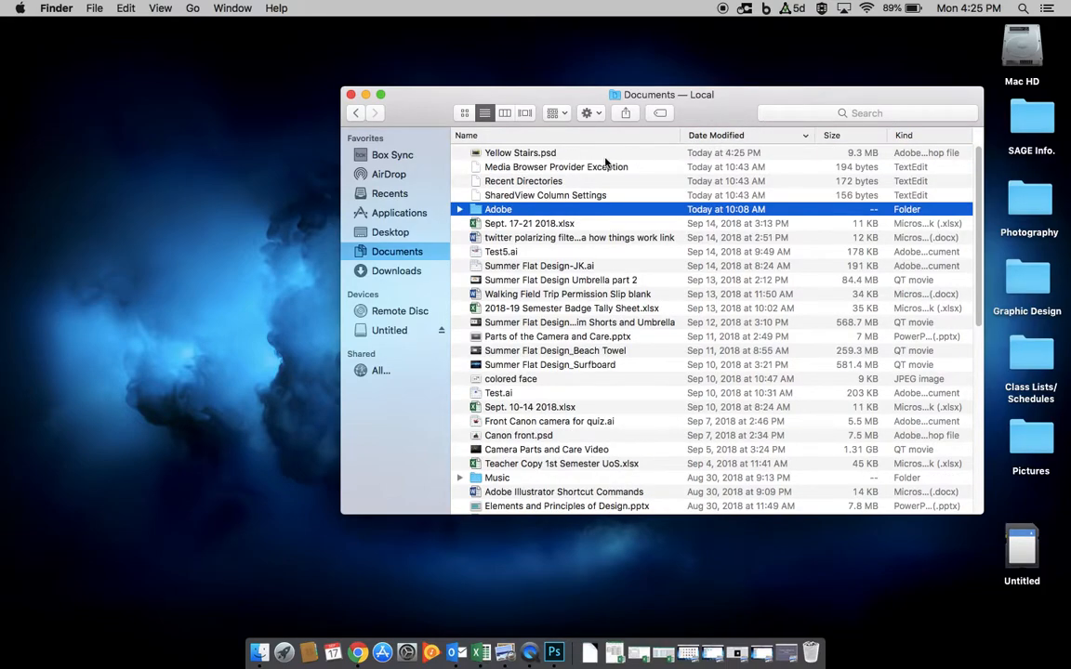
{"action": "double_click", "coordinate": [543, 152]}
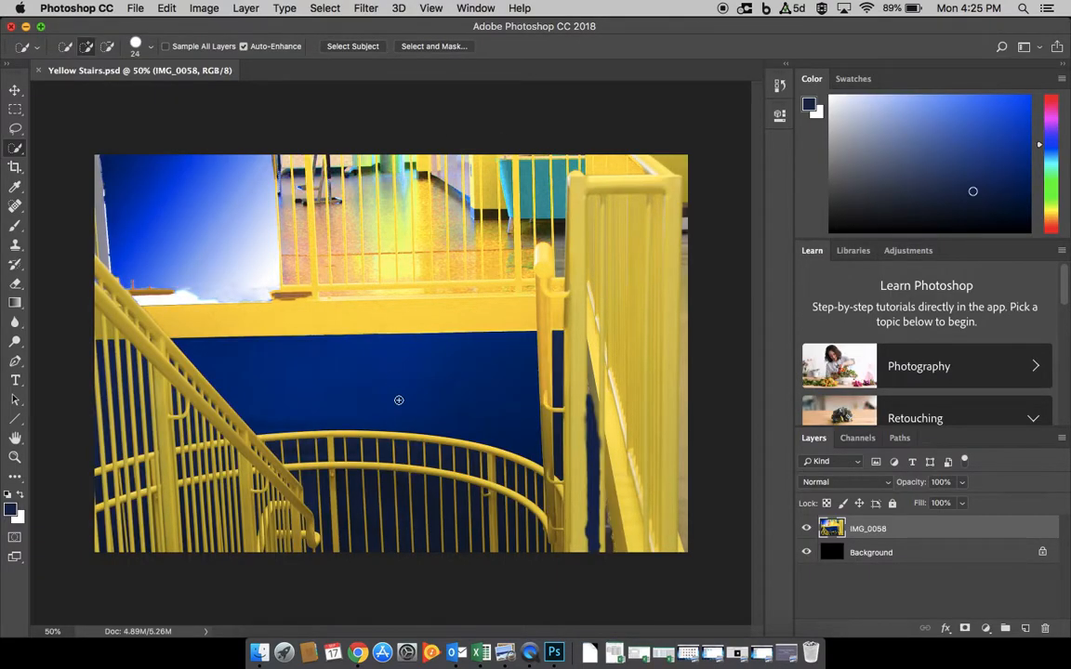
- Save a JPEG version of the image as Yellow Stairs.jpg on the Desktop
{"action": "left_click", "coordinate": [136, 8]}
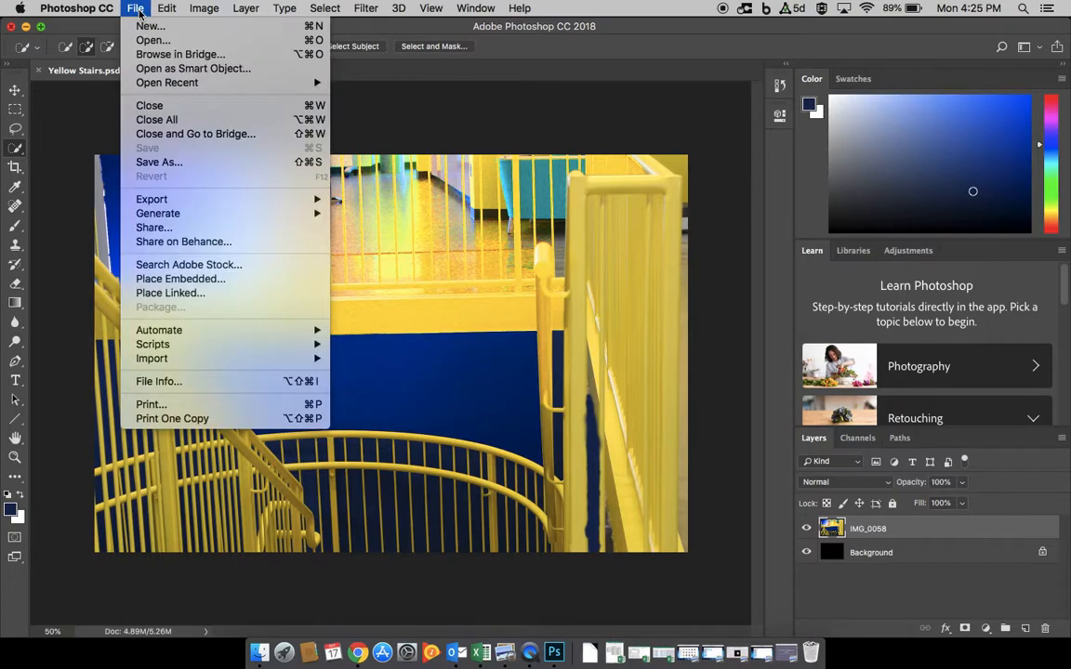
{"action": "left_click", "coordinate": [183, 165]}
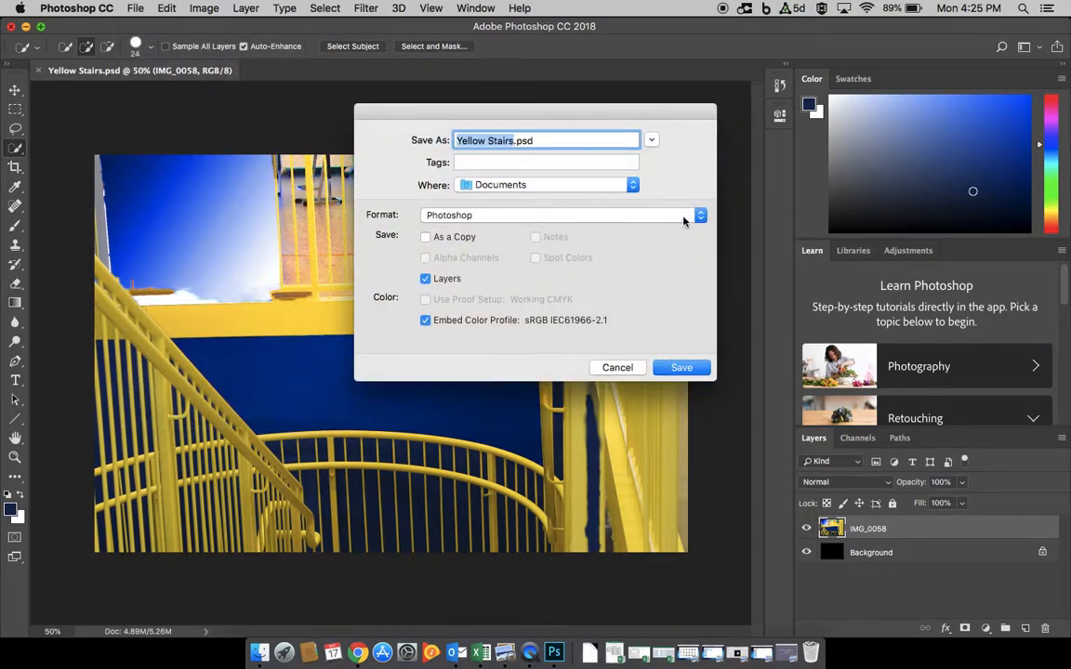
{"action": "left_click", "coordinate": [676, 215]}
{"action": "left_click", "coordinate": [509, 263]}
{"action": "left_click", "coordinate": [617, 186]}
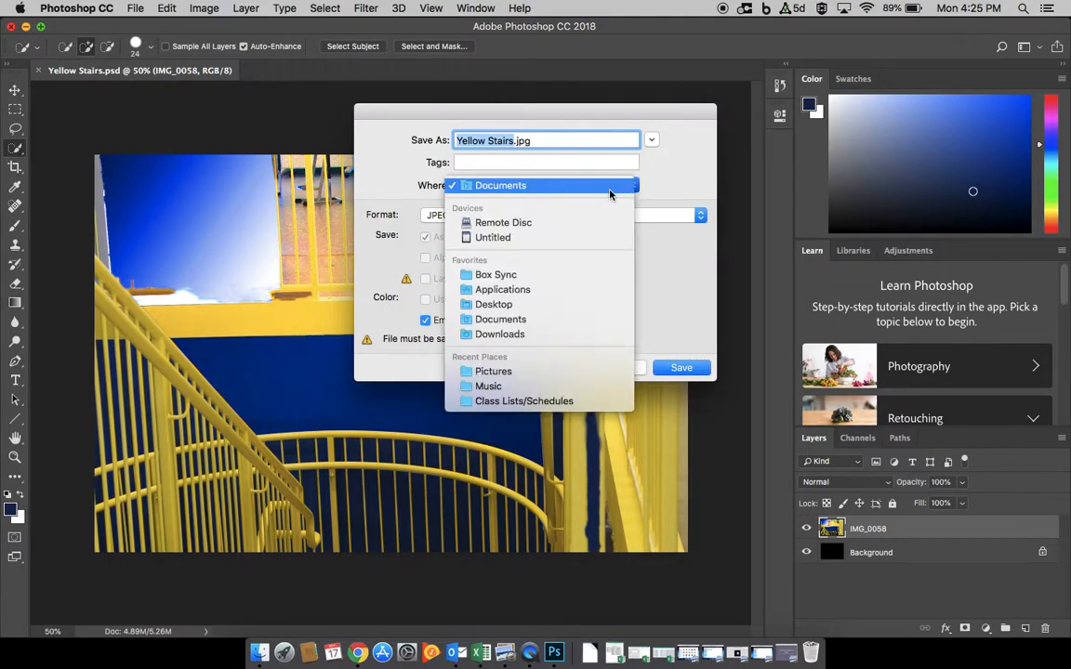
{"action": "left_click", "coordinate": [536, 309]}
{"action": "left_click", "coordinate": [684, 368]}
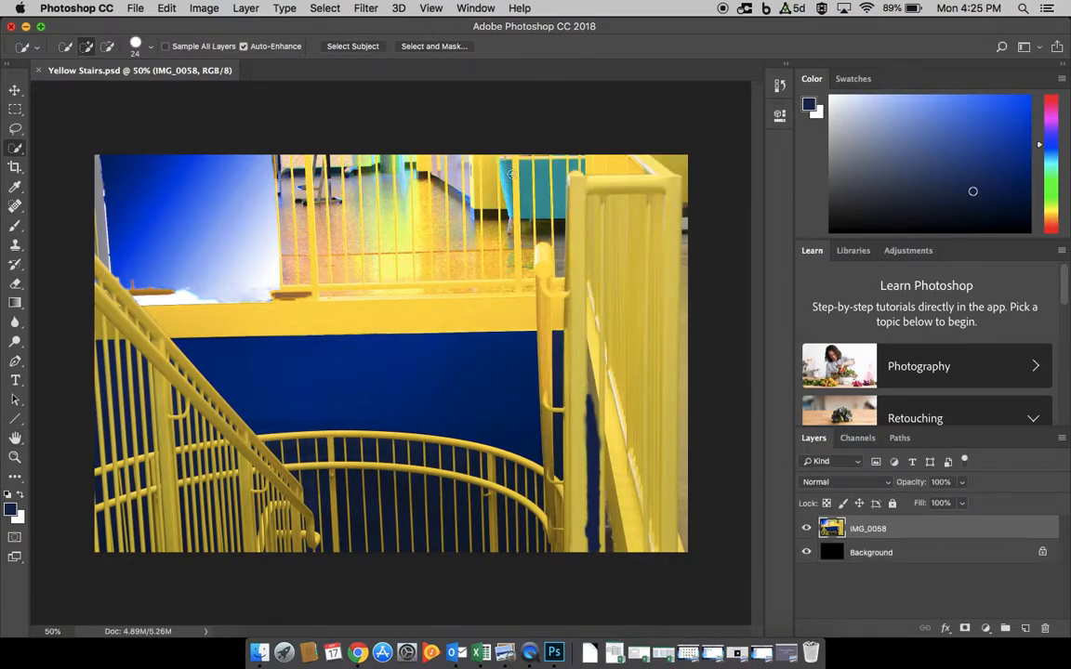
- Close the Photoshop document and the Documents window, and move Yellow Stairs.jpg to an open area of the desktop
{"action": "left_click", "coordinate": [12, 25]}
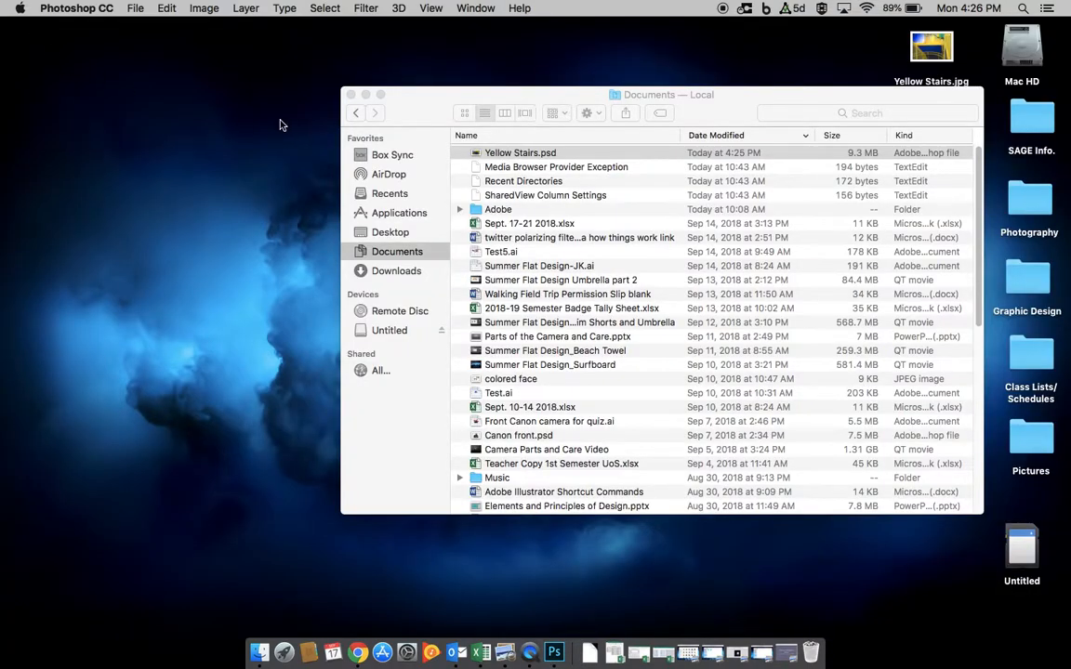
{"action": "left_click", "coordinate": [350, 95]}
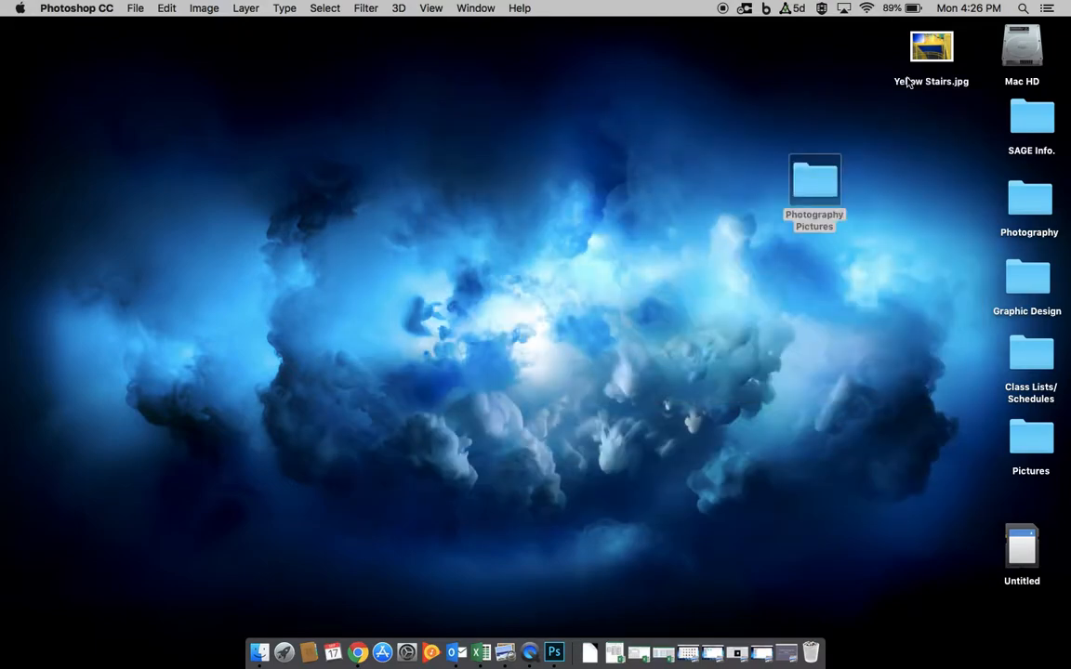
{"action": "left_click_drag", "start_coordinate": [929, 56], "coordinate": [539, 151]}
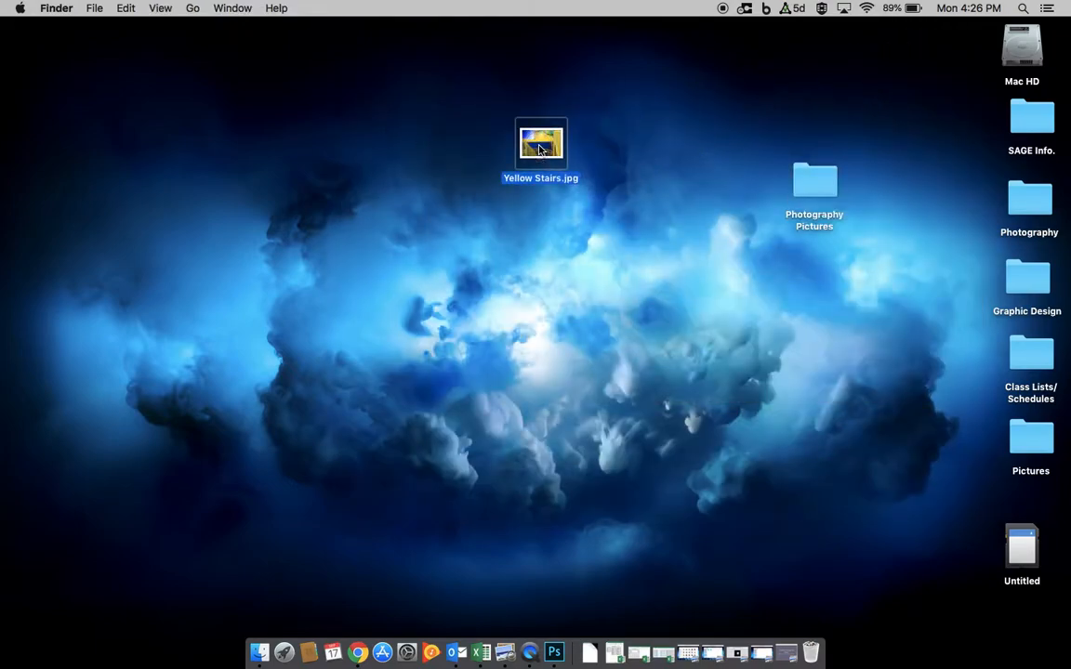
- View Yellow Stairs.jpg in Preview, close it, and move the file into the Photography Pictures folder
{"action": "double_click", "coordinate": [540, 151]}
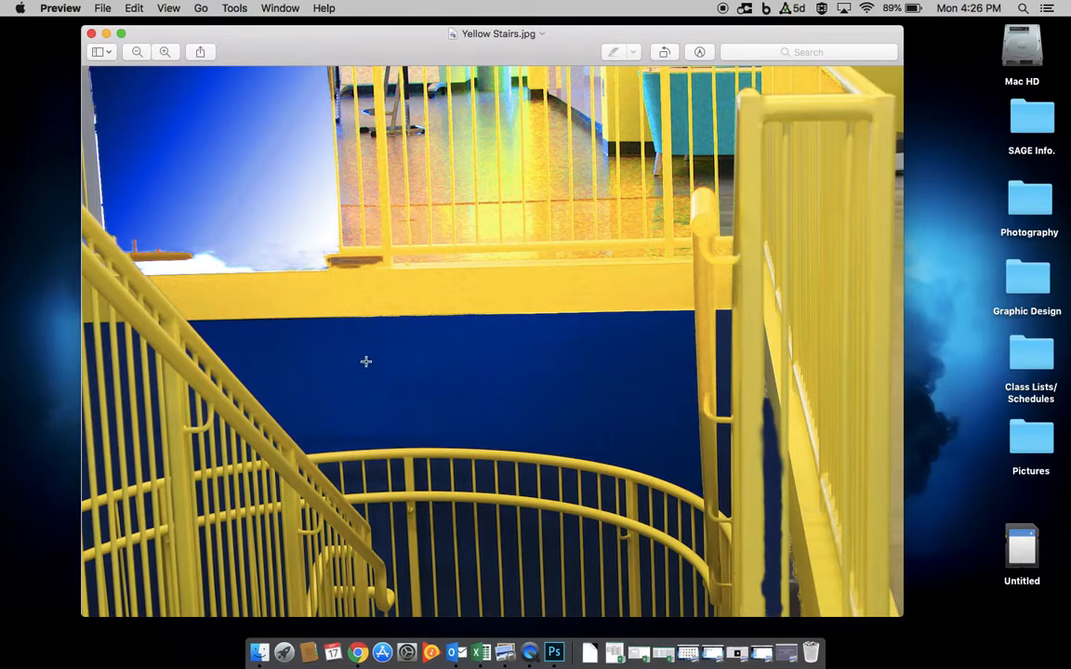
{"action": "left_click", "coordinate": [91, 34]}
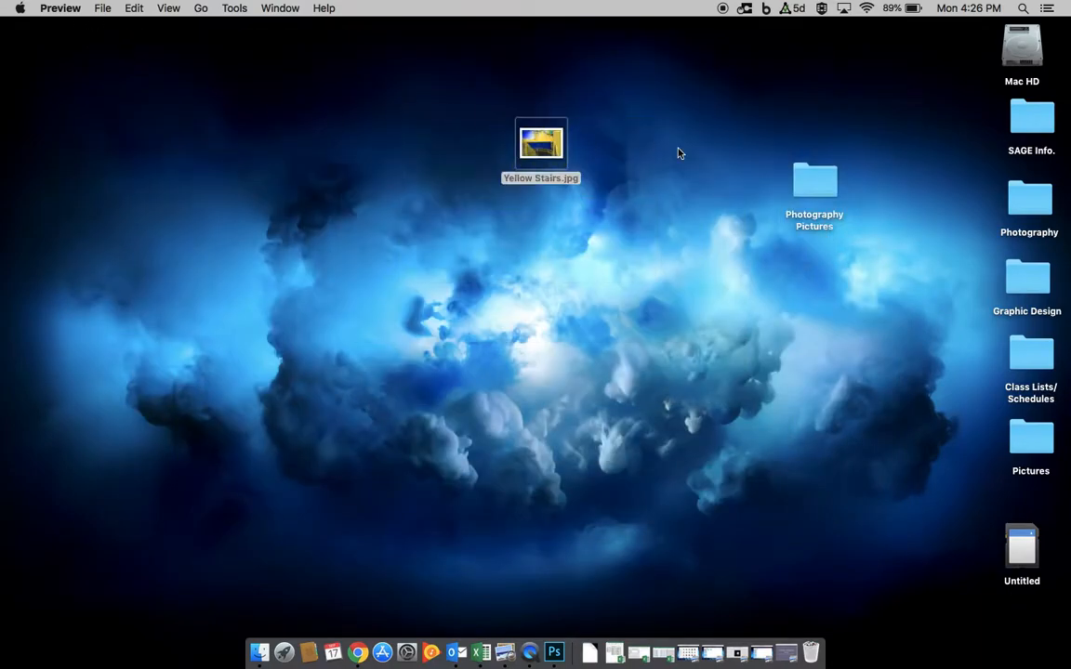
{"action": "left_click_drag", "start_coordinate": [556, 152], "coordinate": [908, 344]}
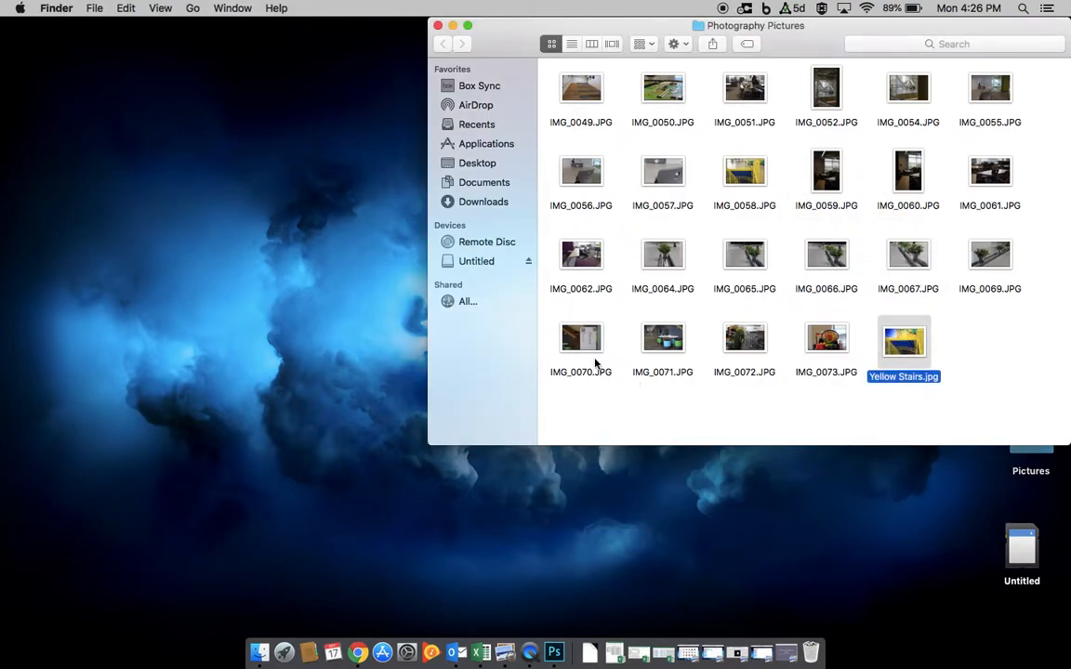